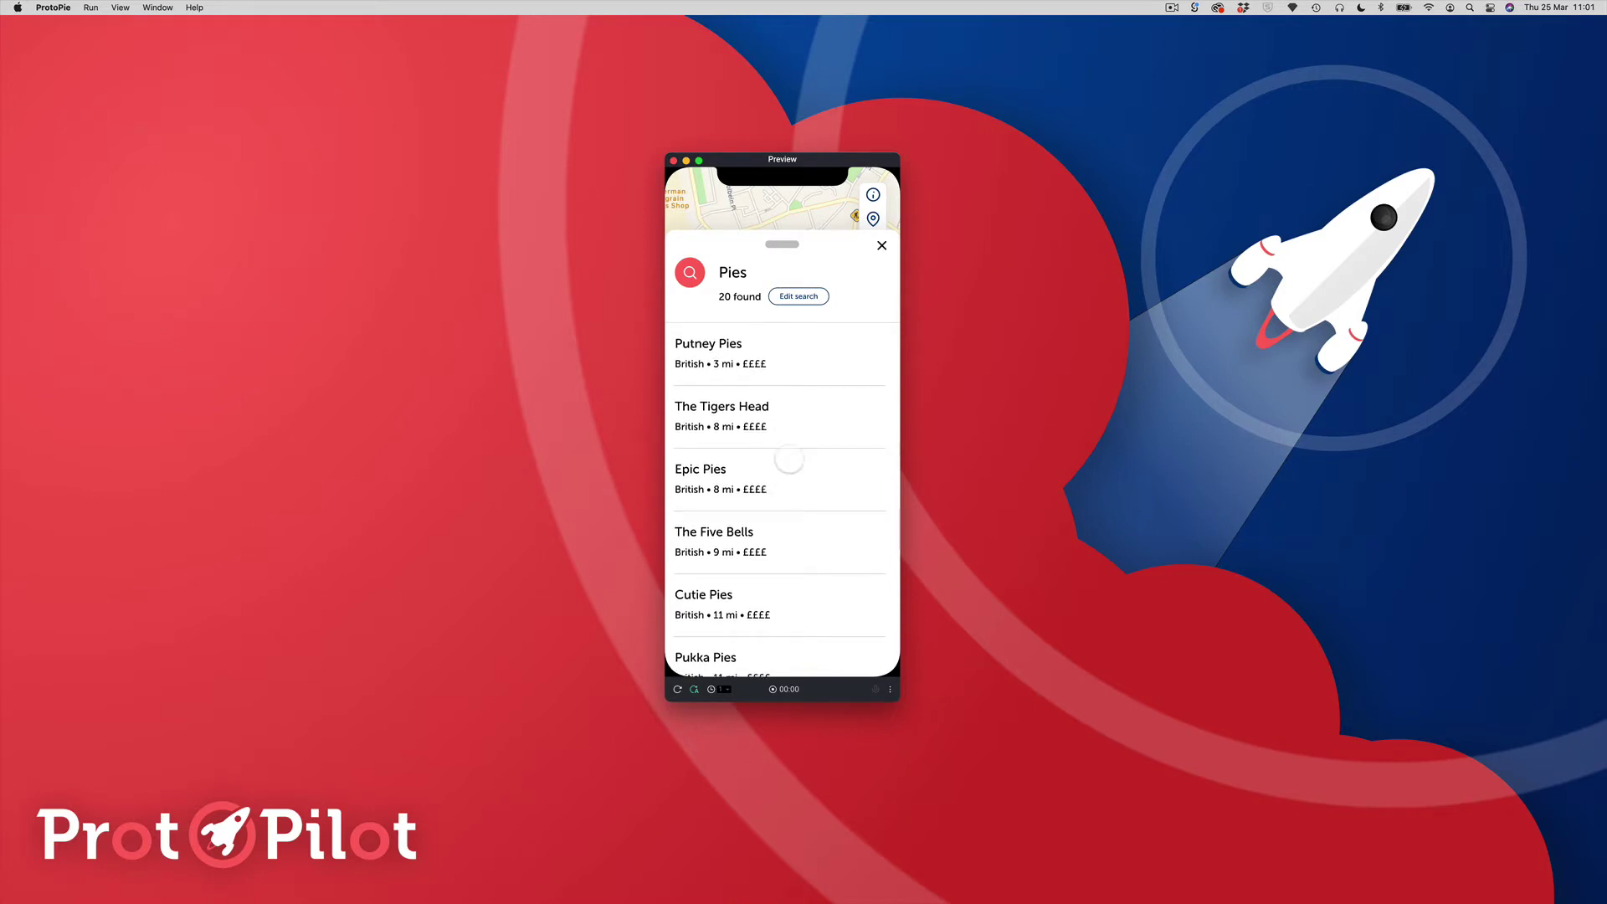
# Step: Drag and scroll the finished Pies results card in Preview to demo it over the map
pyautogui.moveTo(791, 369)
pyautogui.mouseDown()
pyautogui.moveTo(783, 465)
pyautogui.moveTo(795, 347)
pyautogui.mouseUp()
pyautogui.scroll(-1, 770, 439)
pyautogui.moveTo(781, 407); pyautogui.dragTo(747, 532)
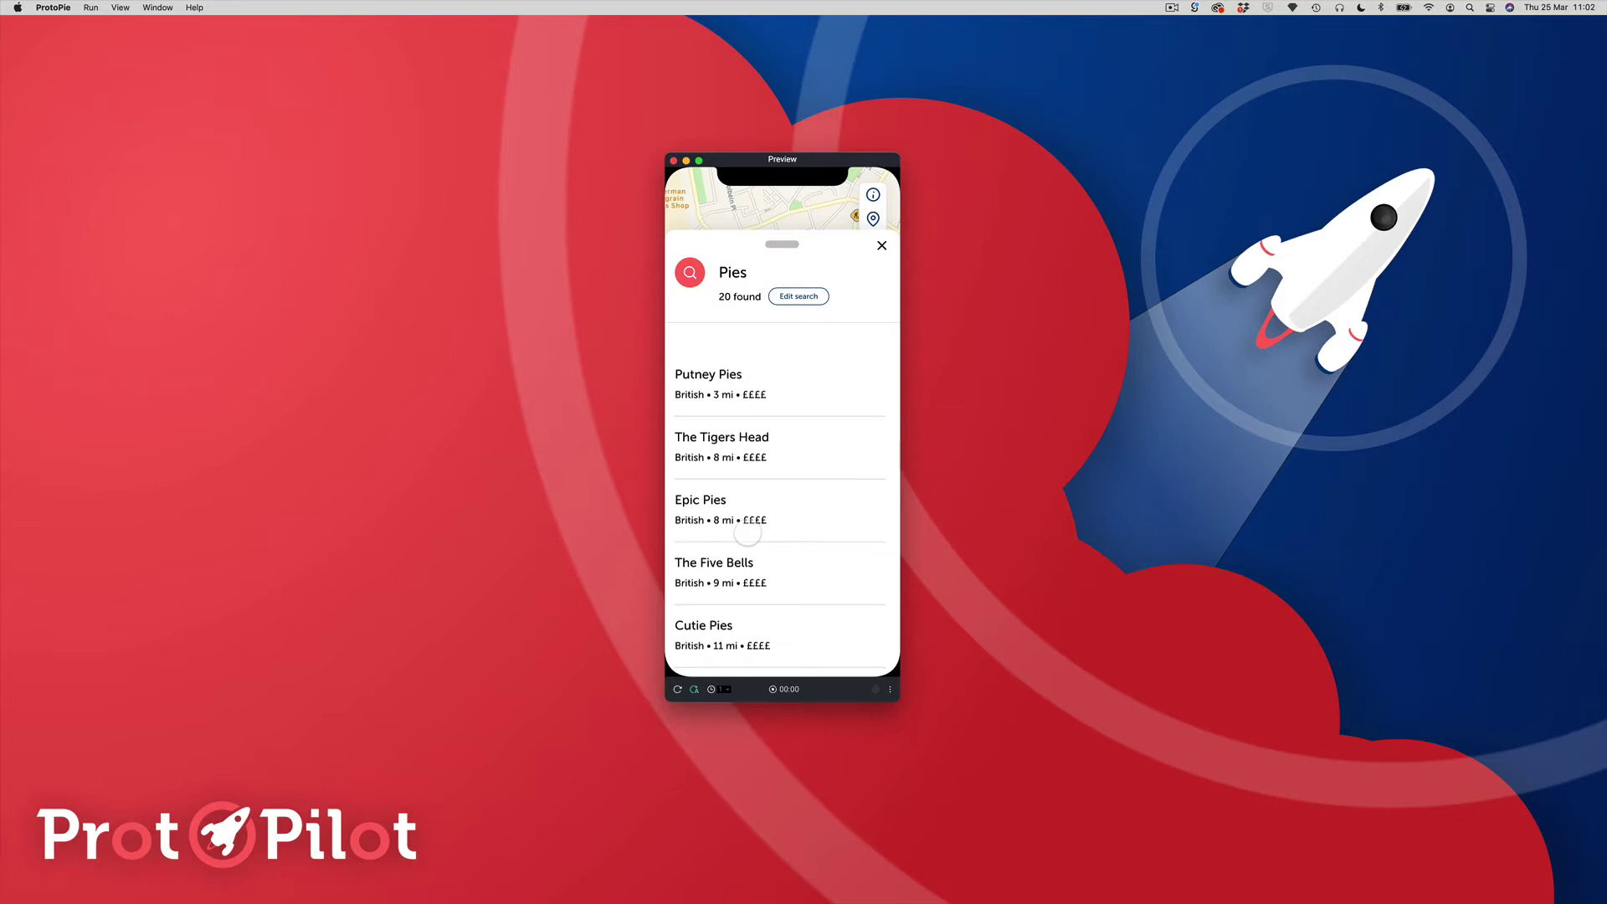
pyautogui.scroll(-2, 748, 533)
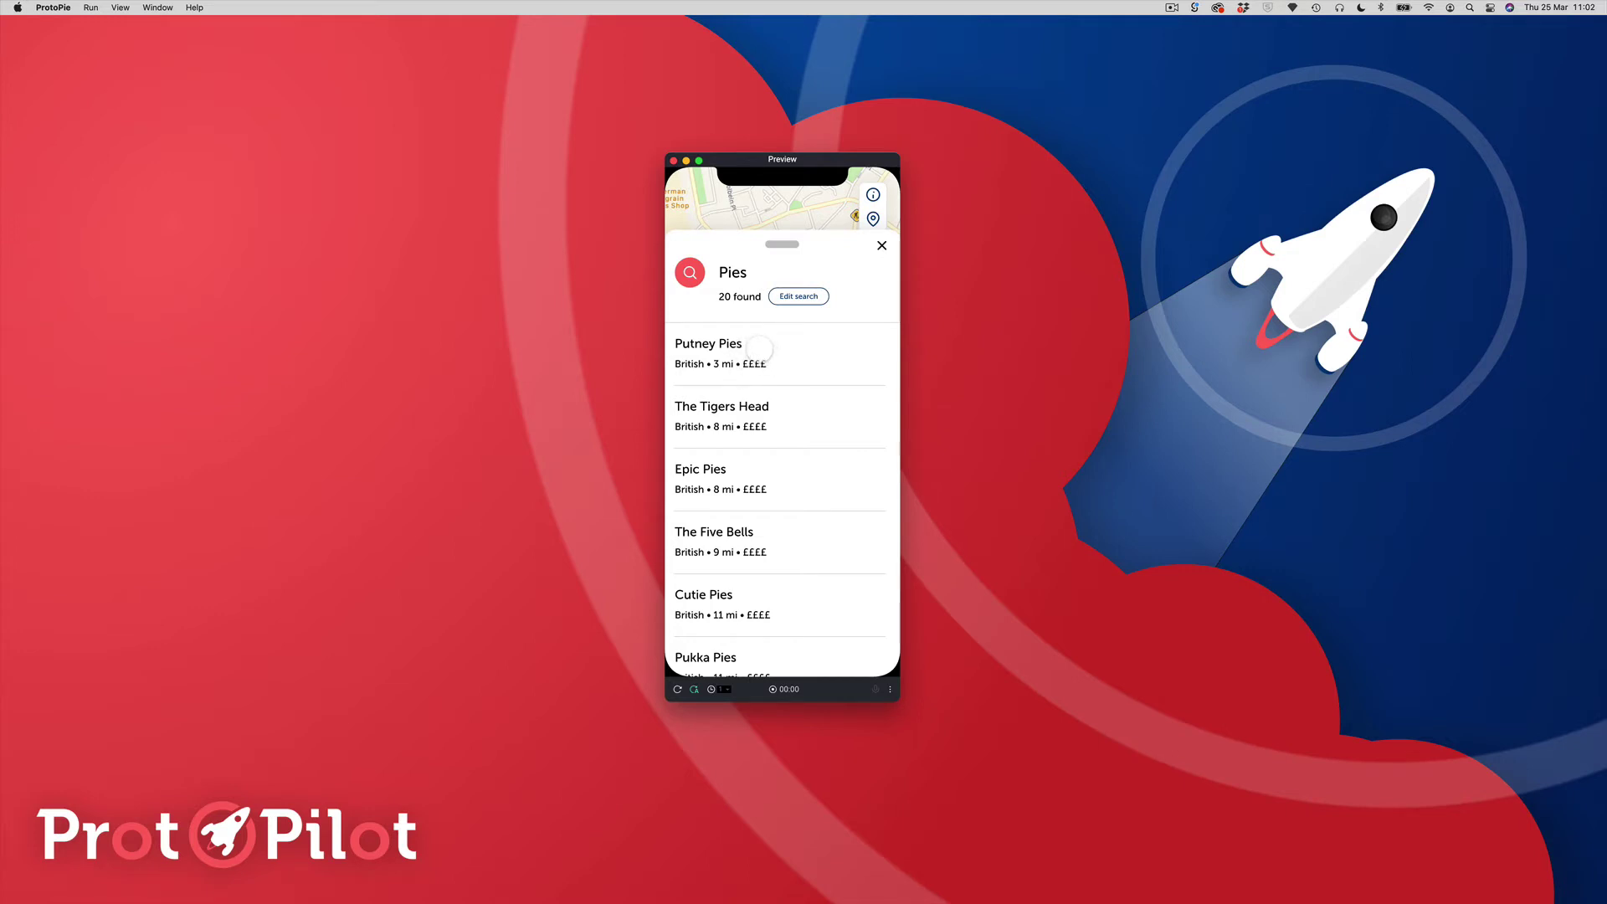
pyautogui.moveTo(760, 348)
pyautogui.mouseDown()
pyautogui.moveTo(756, 381)
pyautogui.moveTo(756, 337)
pyautogui.mouseUp()
pyautogui.moveTo(761, 517)
pyautogui.mouseDown()
pyautogui.moveTo(760, 430)
pyautogui.moveTo(761, 516)
pyautogui.mouseUp()
pyautogui.moveTo(745, 373)
pyautogui.mouseDown()
pyautogui.moveTo(752, 574)
pyautogui.moveTo(754, 371)
pyautogui.mouseUp()
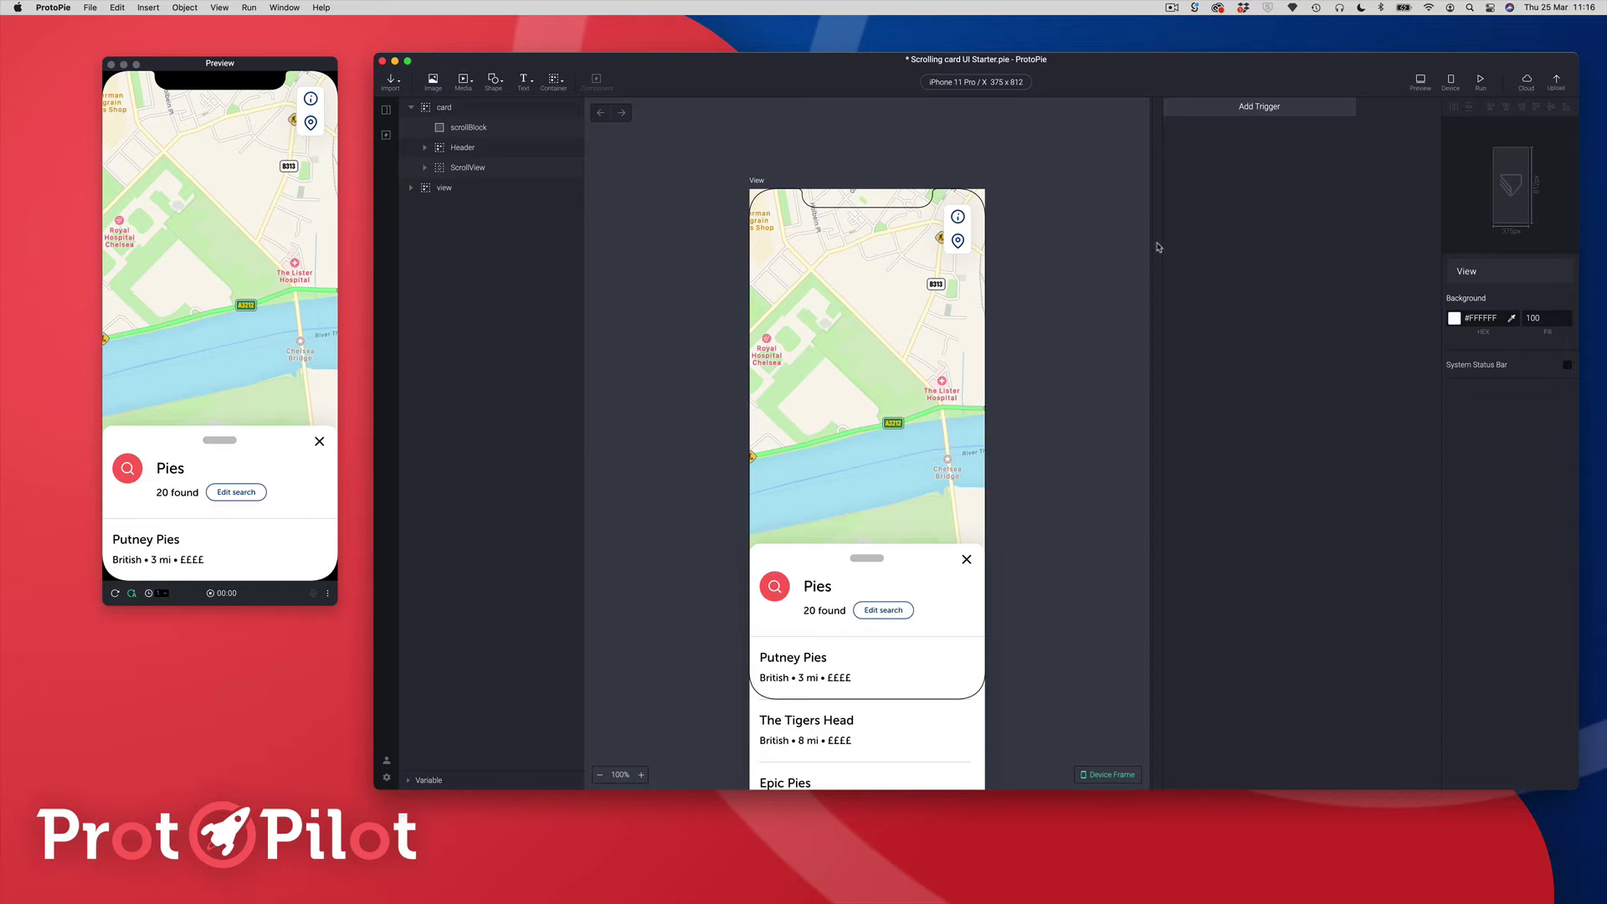
# Step: Attach a Drag trigger to the scrollBlock layer
pyautogui.click(1251, 109)
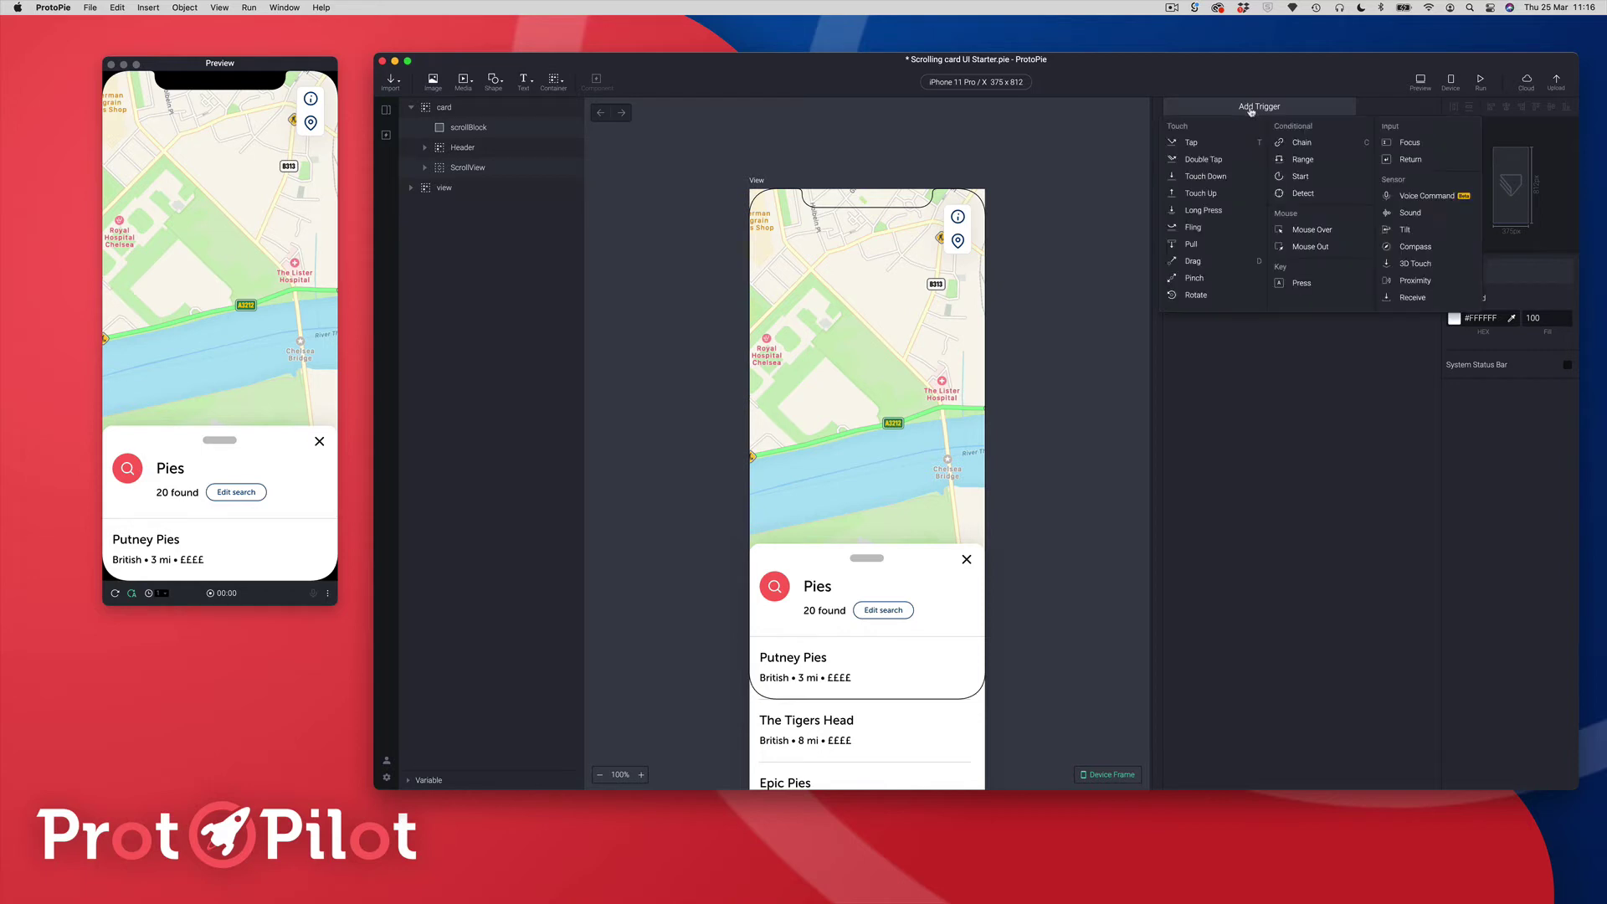
pyautogui.click(1193, 262)
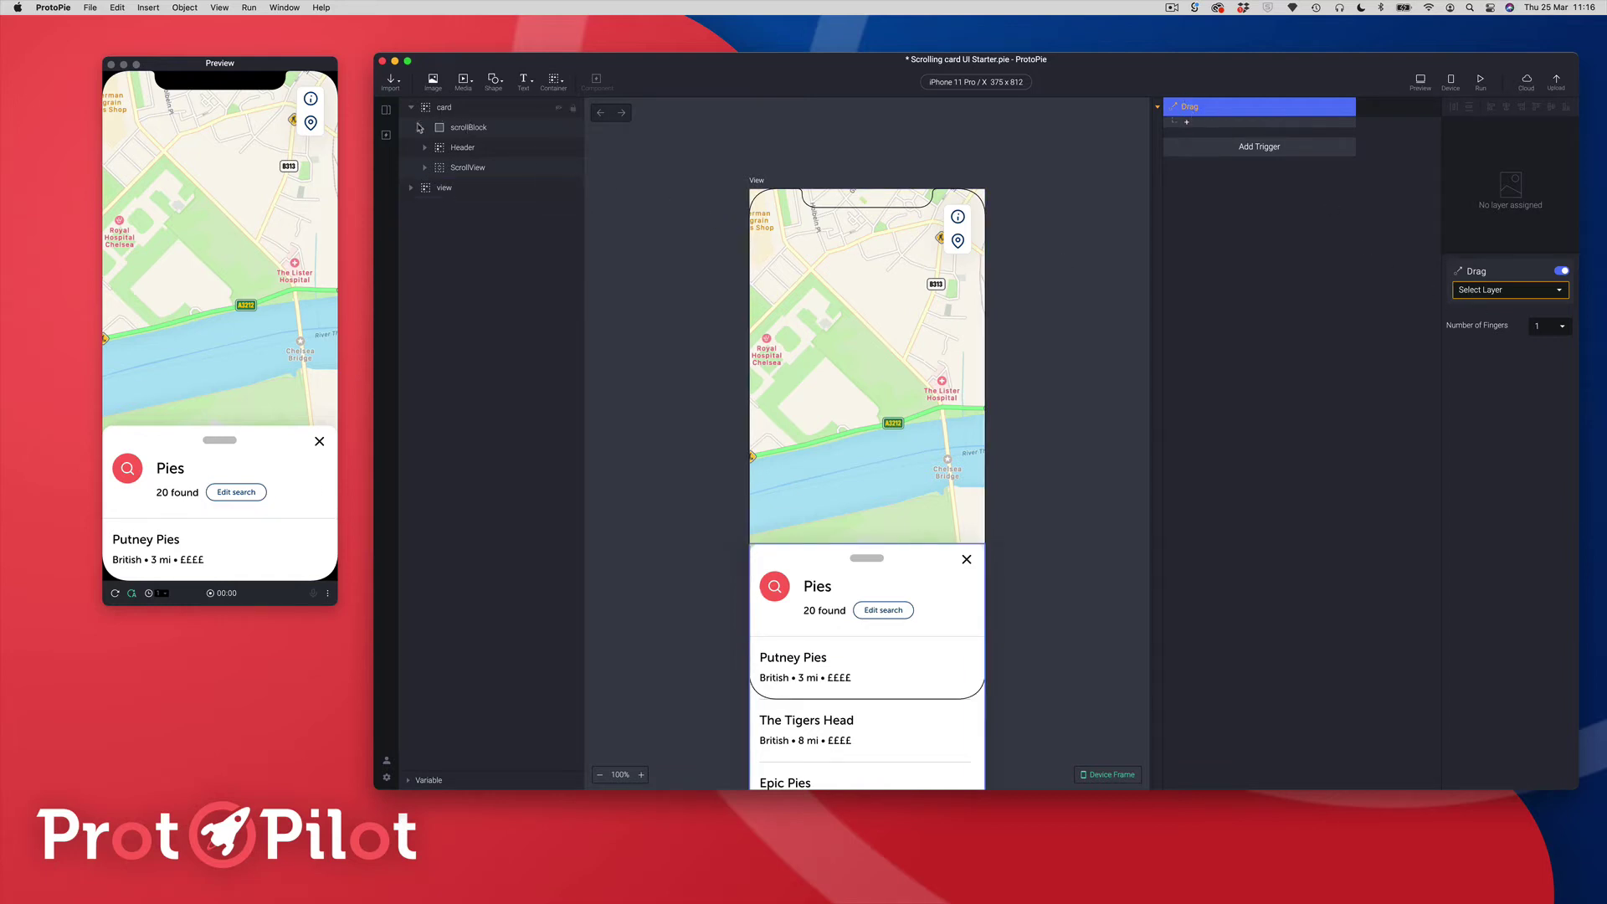
pyautogui.click(442, 132)
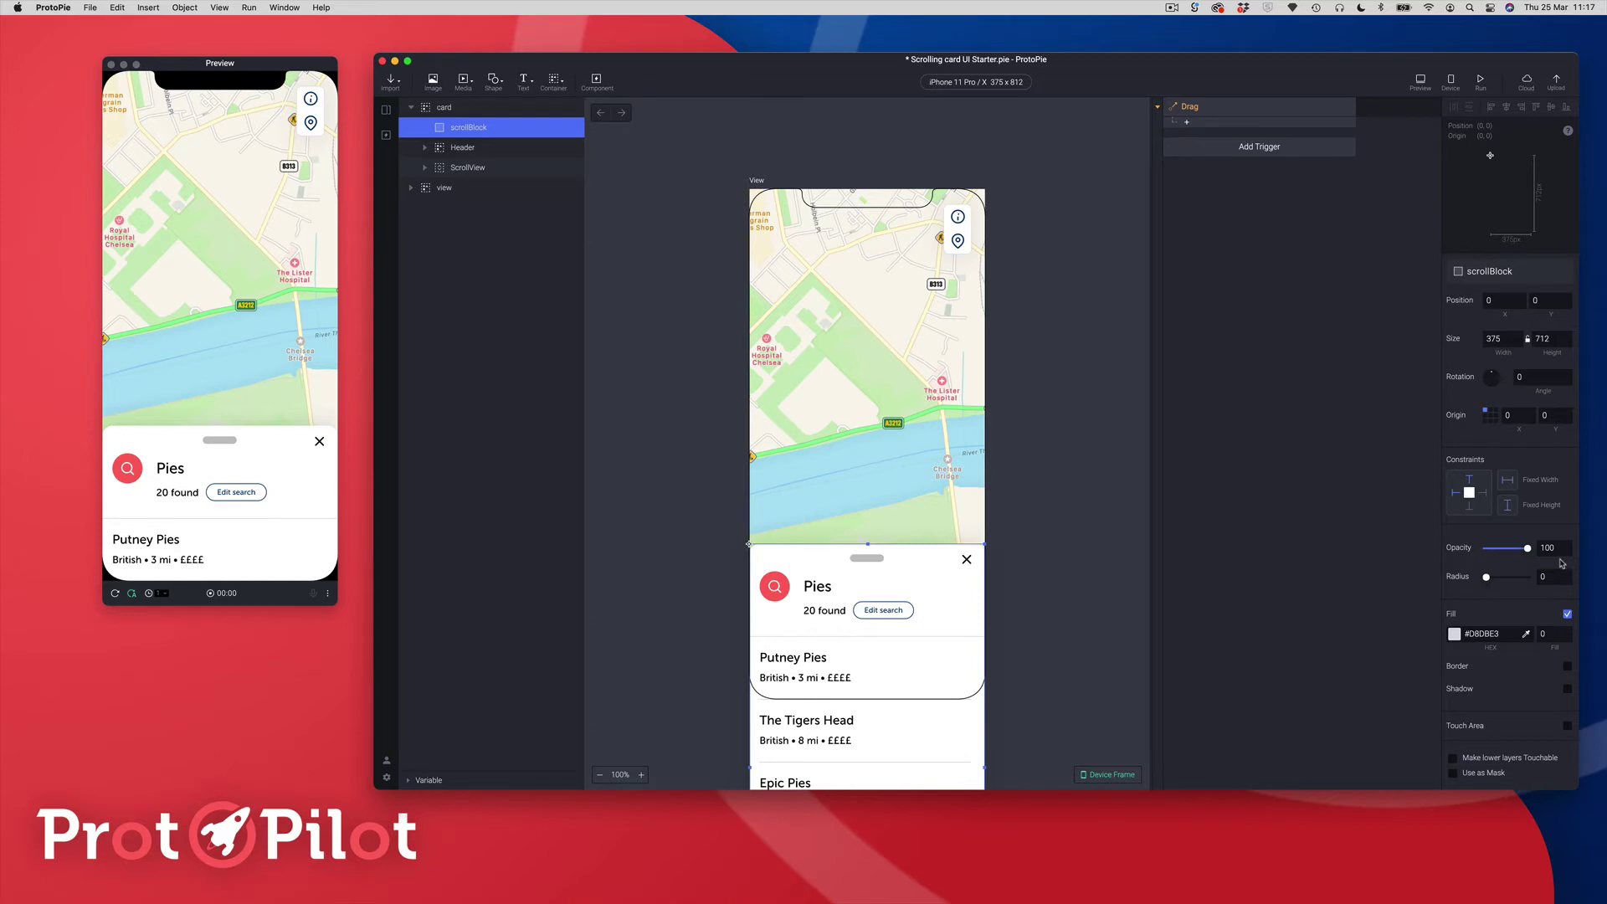
# Step: Set the Drag trigger's watched layer to scrollBlock
pyautogui.click(1200, 110)
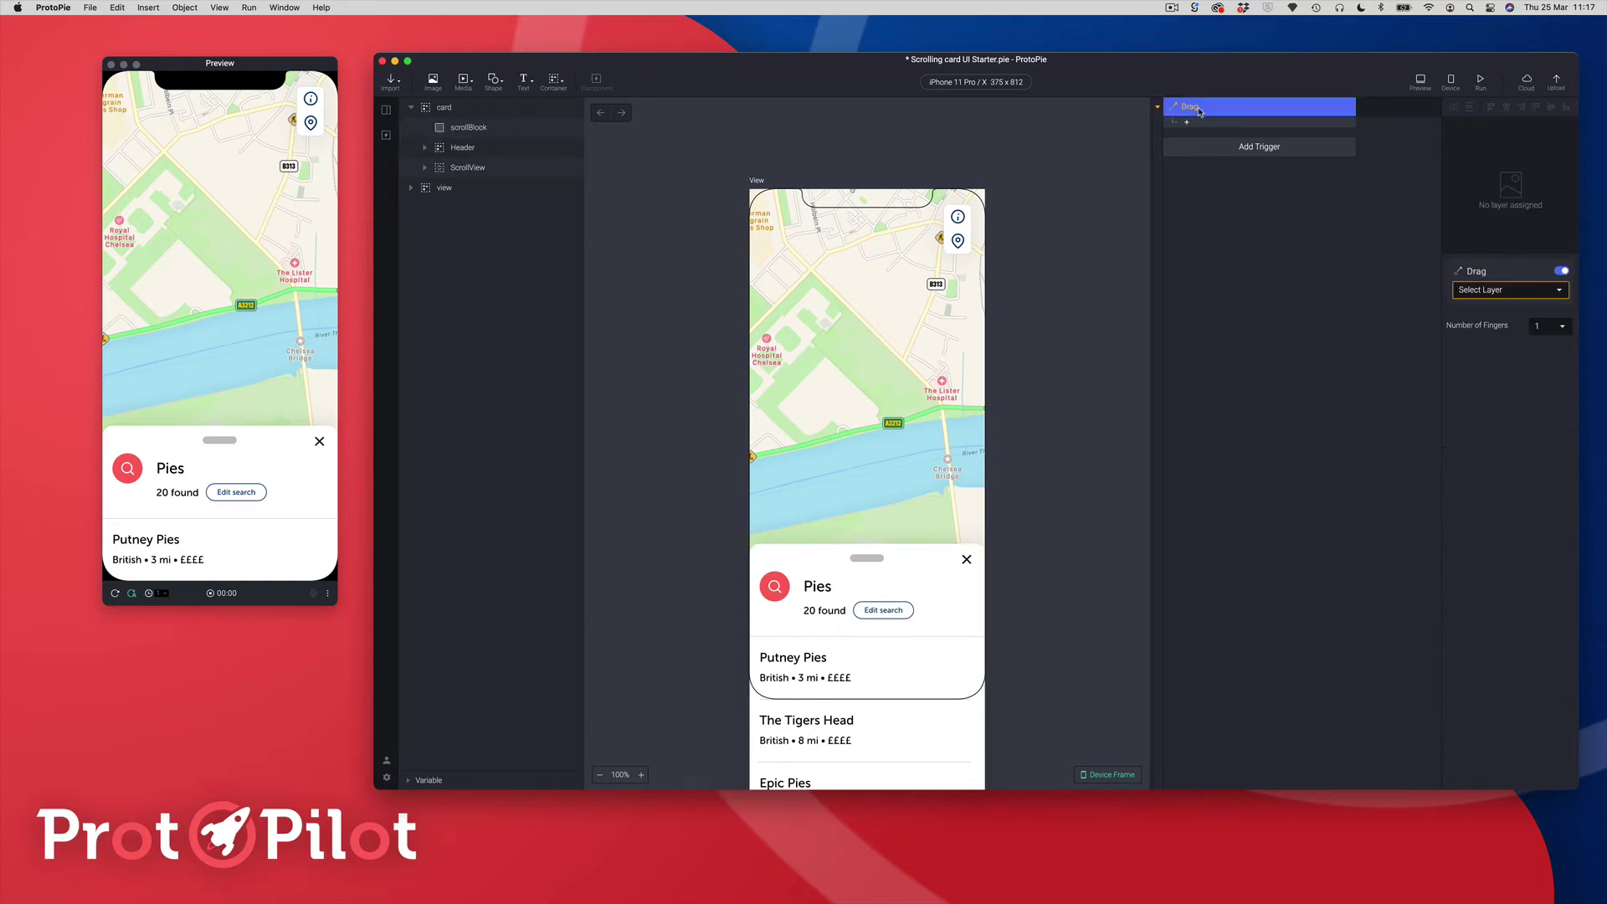
pyautogui.click(1489, 287)
pyautogui.click(1482, 355)
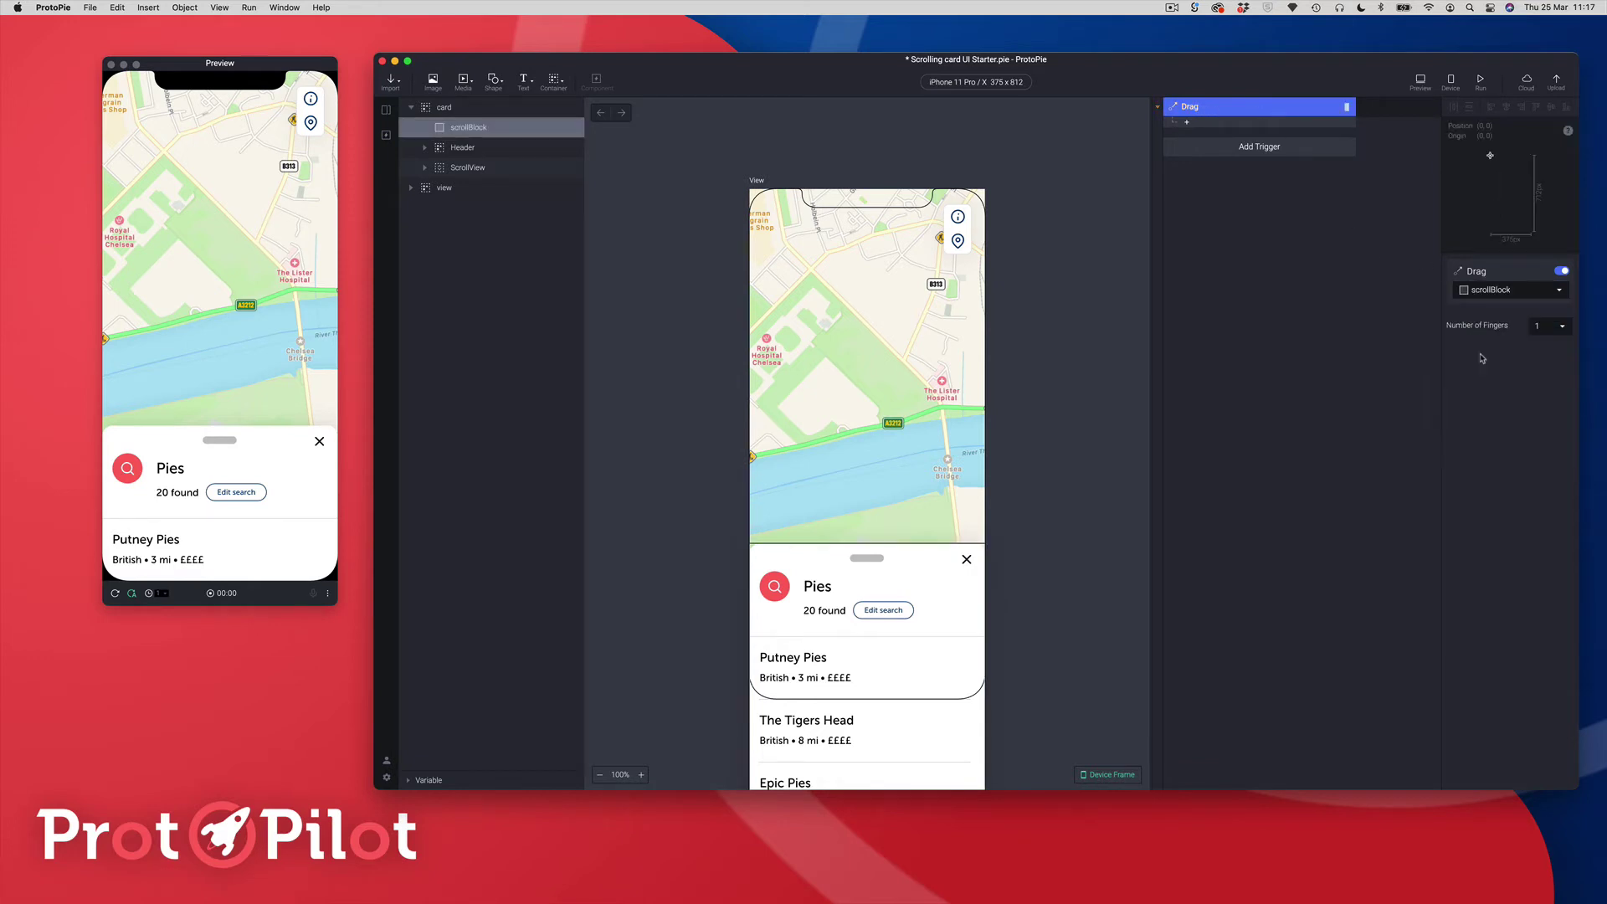
# Step: Add a Move response to the Drag trigger that targets the card layer
pyautogui.click(1187, 122)
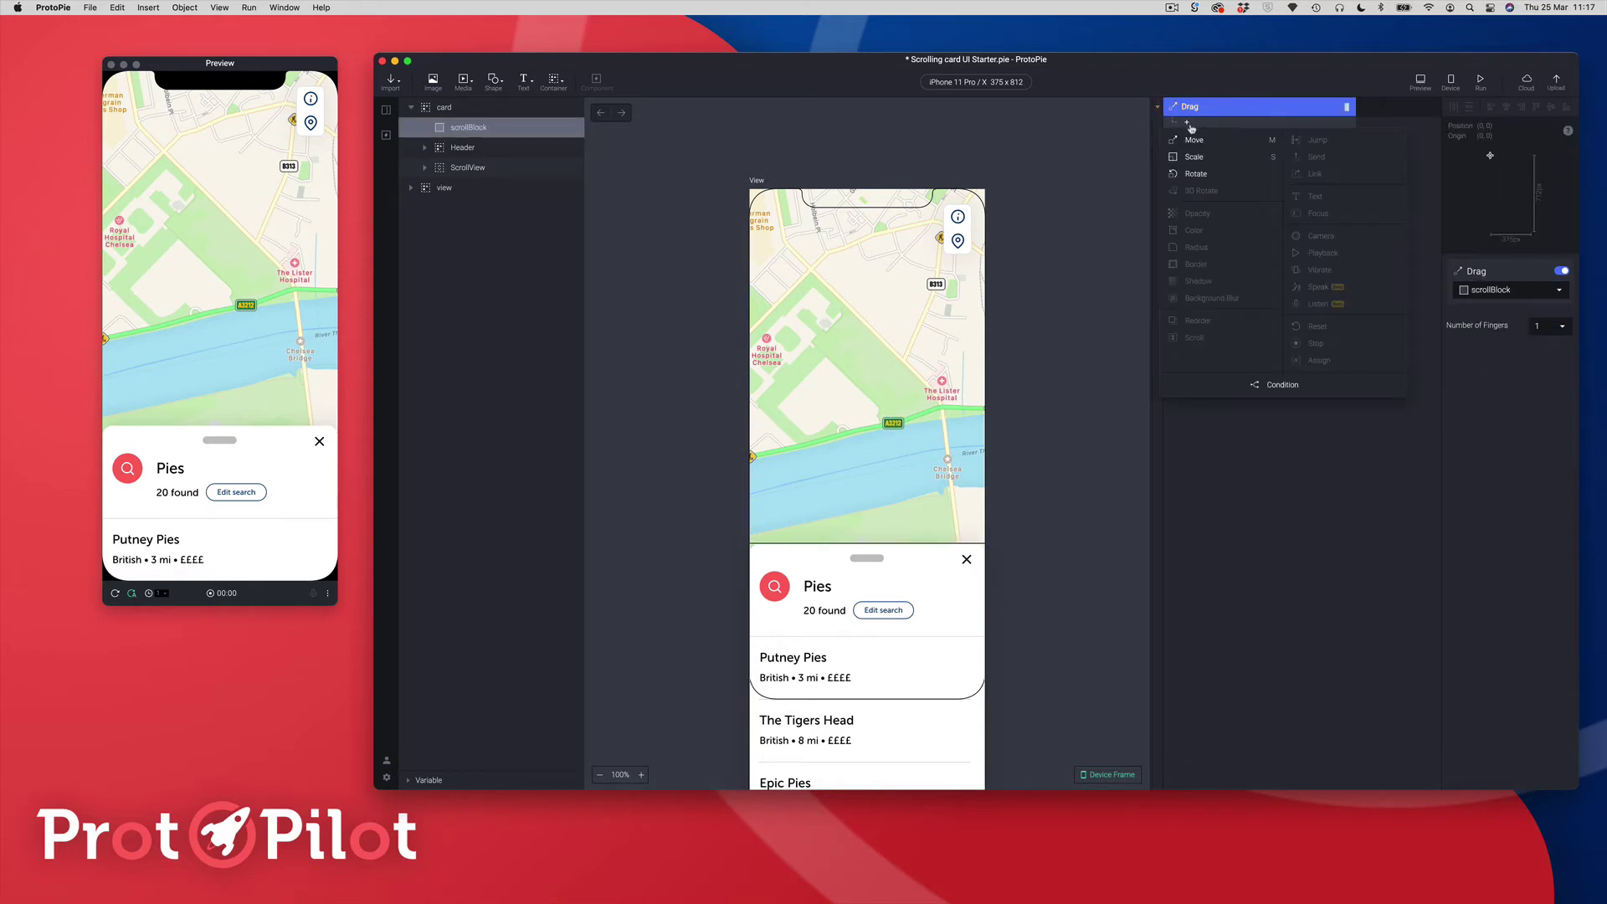
pyautogui.click(1195, 141)
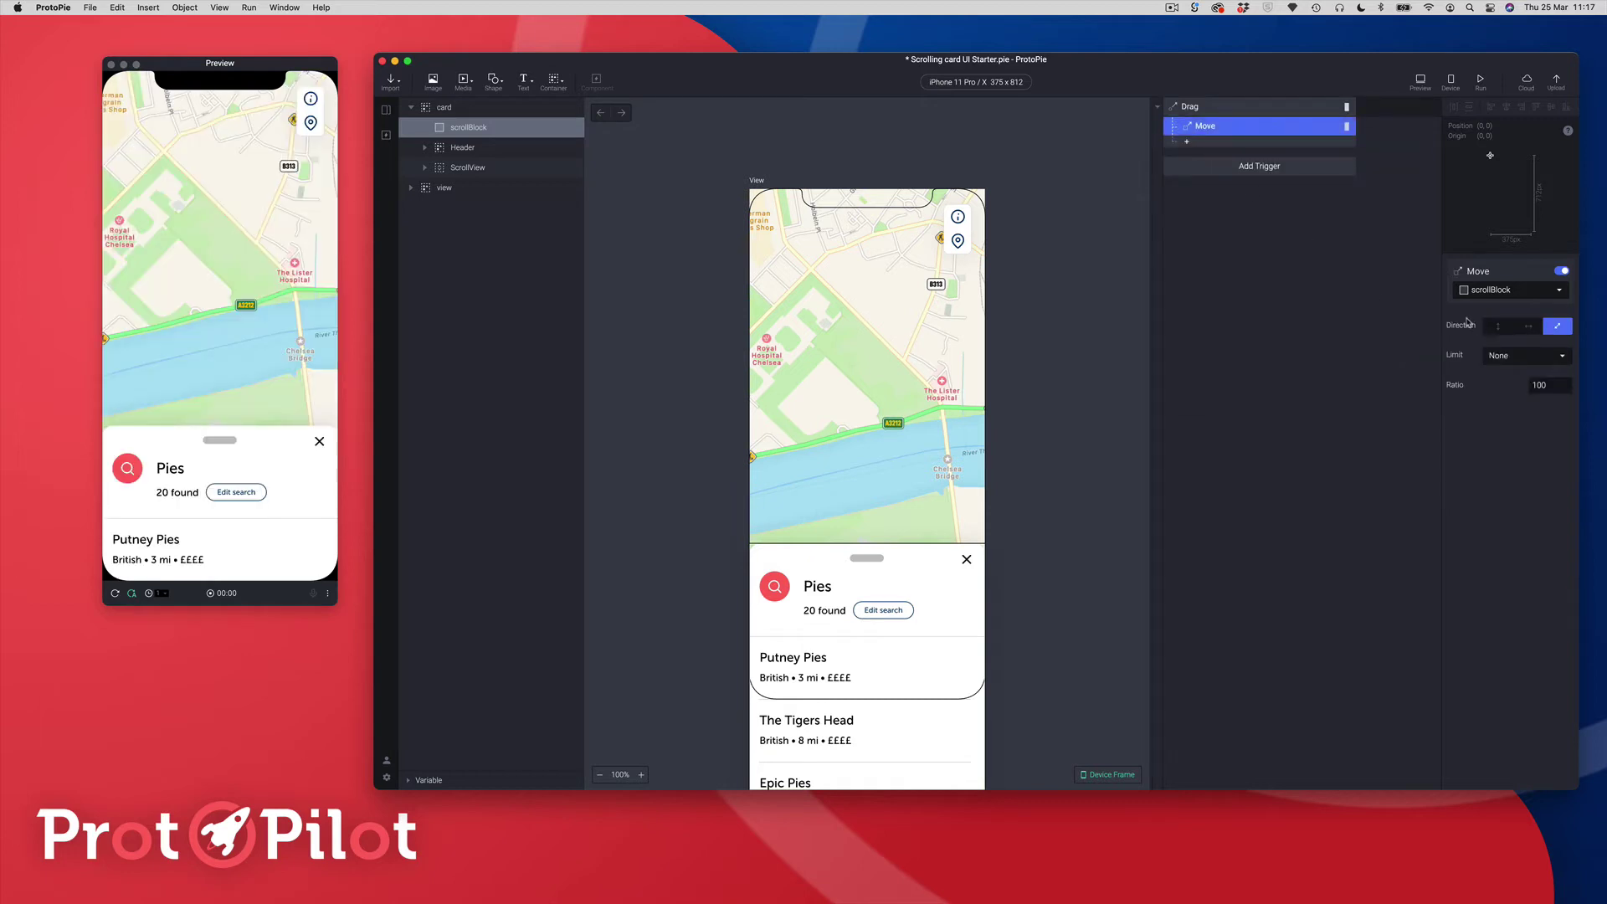
pyautogui.click(1495, 290)
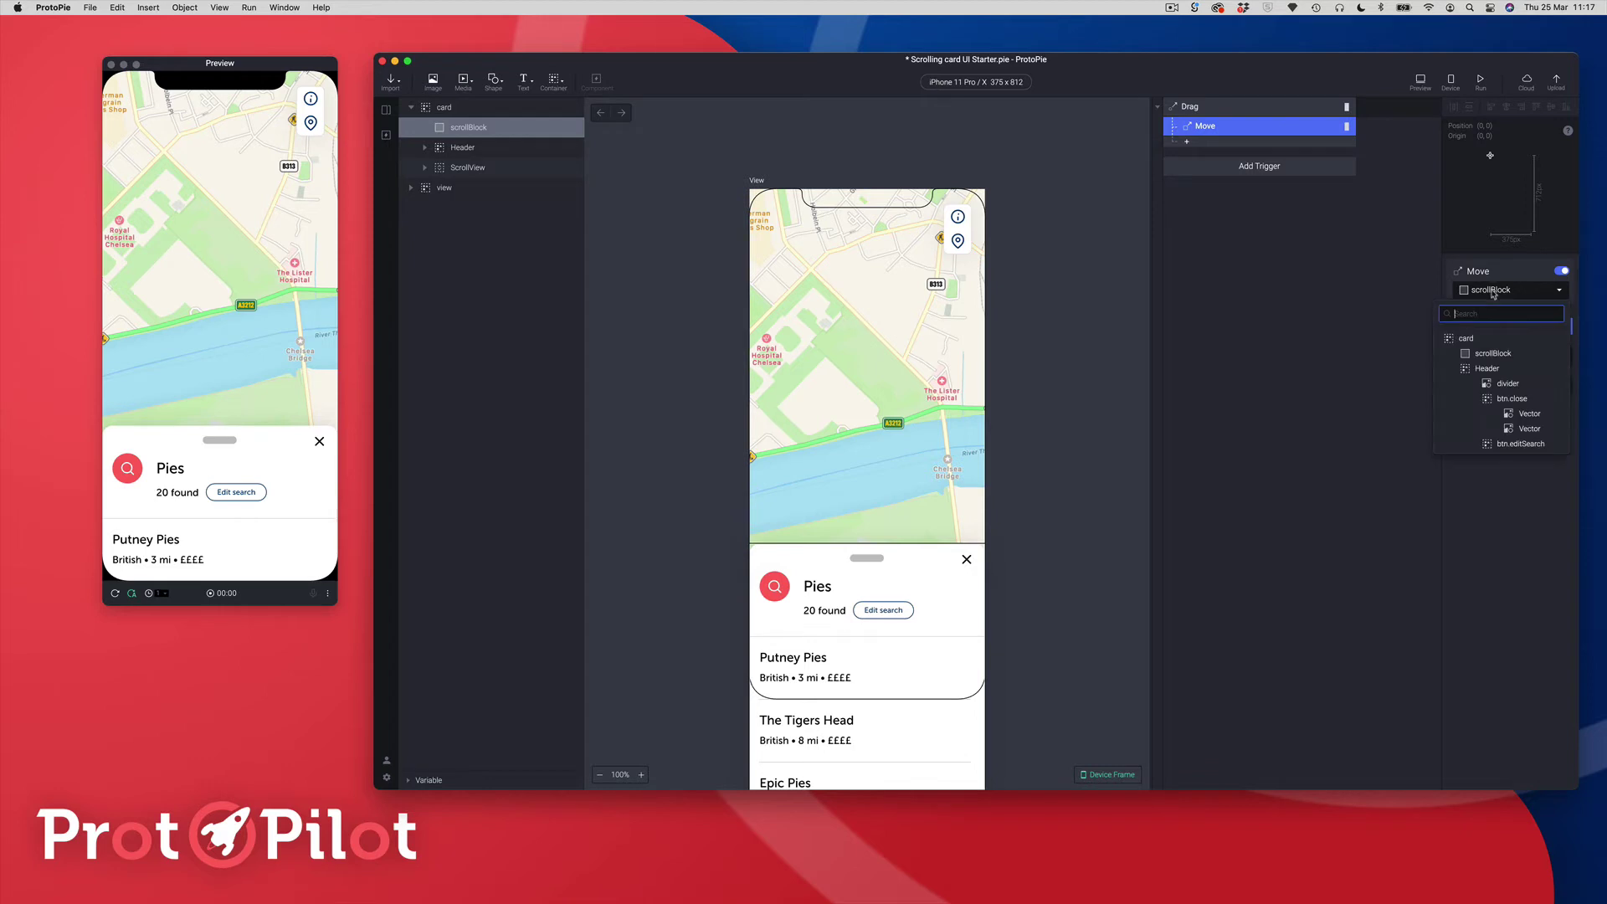
pyautogui.click(1478, 339)
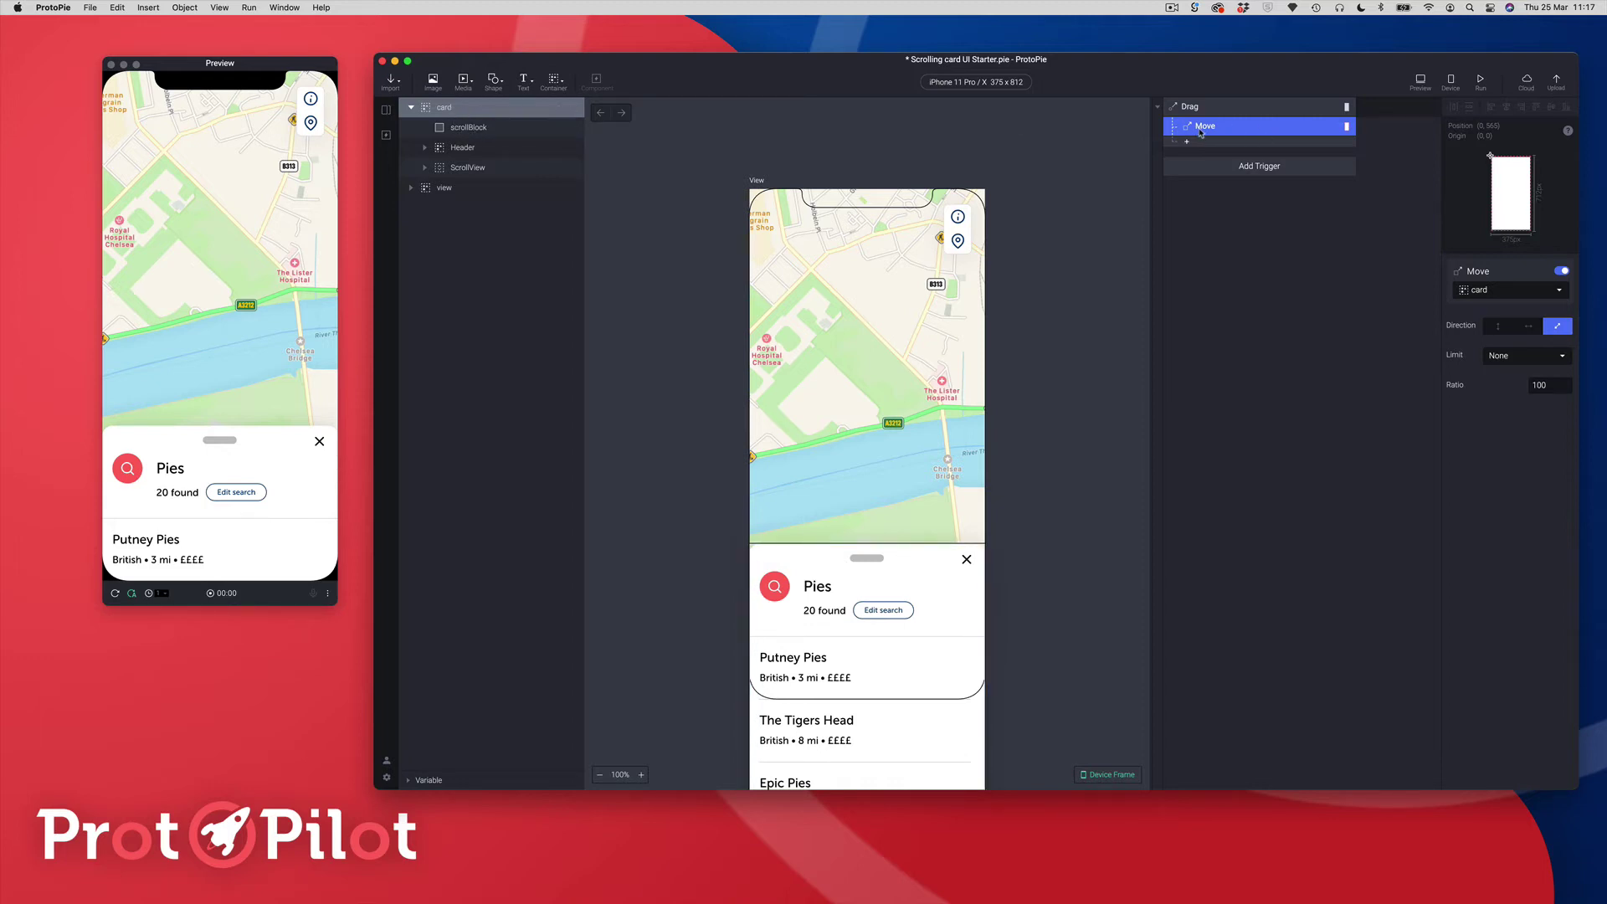
# Step: Make the card's Move vertical-only with a Custom Limit of Min Y 100 and Max Y 565
pyautogui.click(1500, 330)
pyautogui.click(1496, 358)
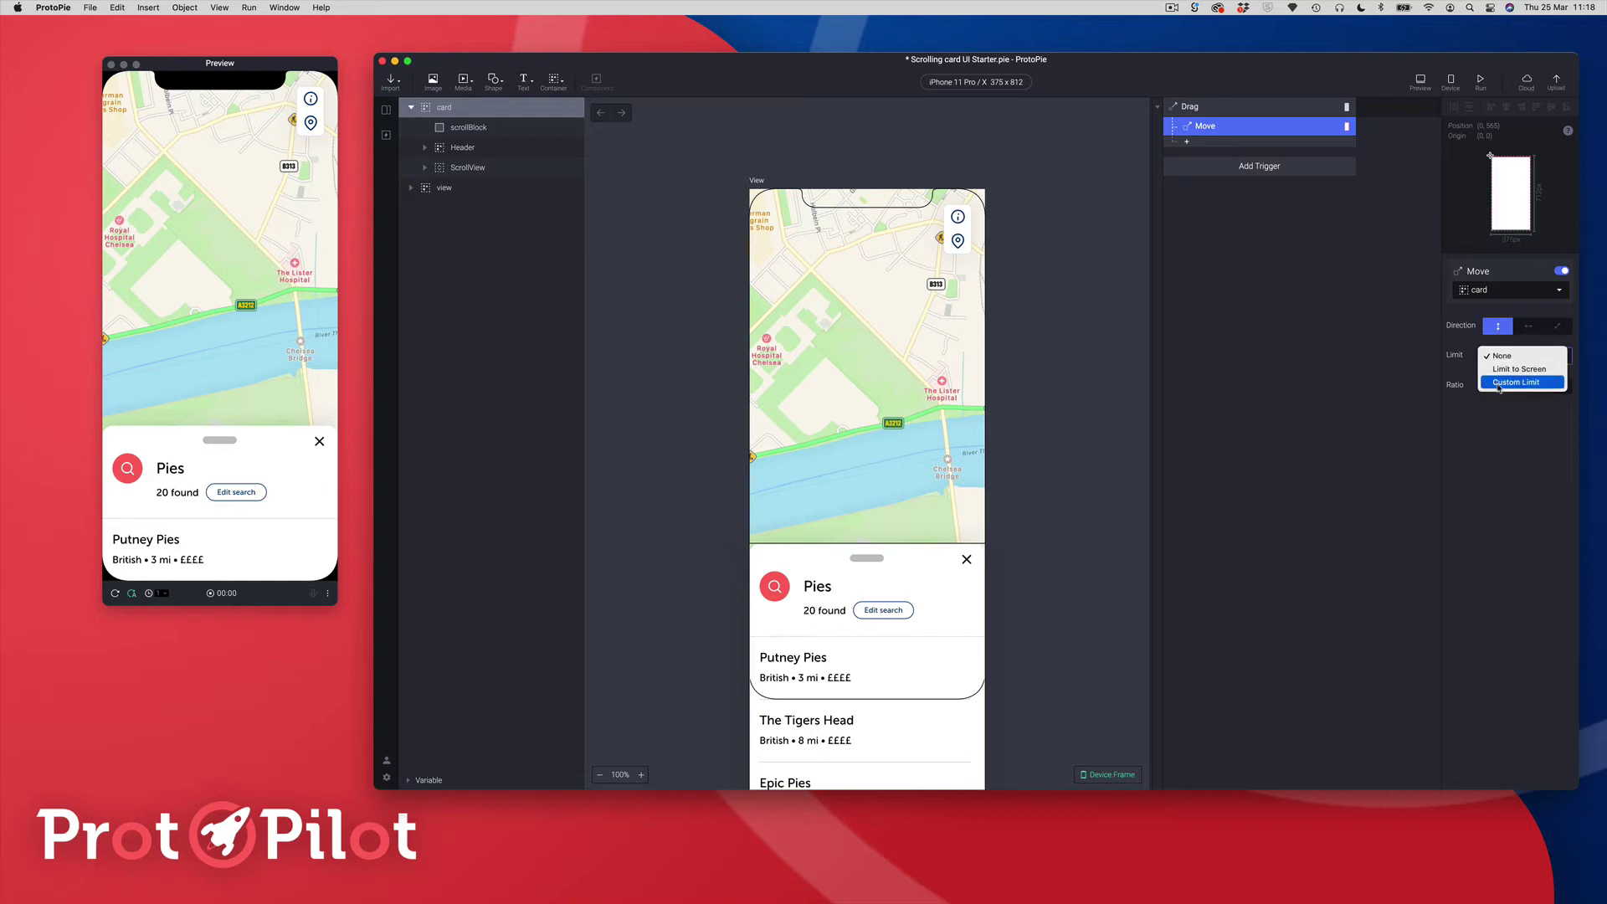
pyautogui.click(1499, 382)
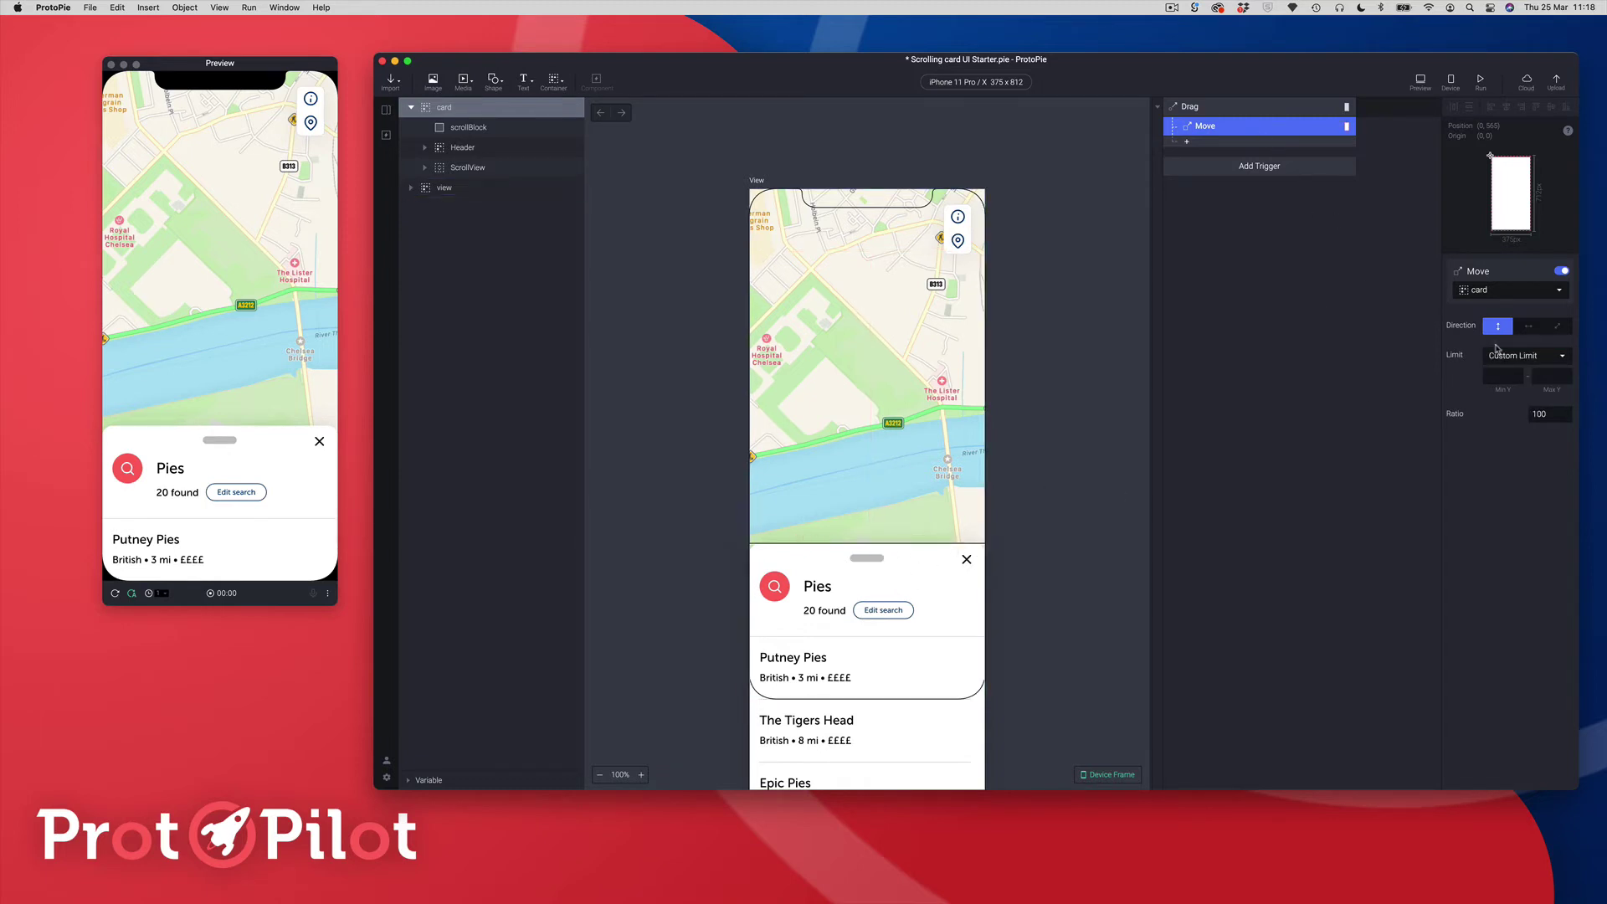
pyautogui.click(1507, 379)
pyautogui.write('100')
pyautogui.press('Tab')
pyautogui.press('Return')
# Step: Add a Touch Up trigger and give it a Condition
pyautogui.click(1231, 167)
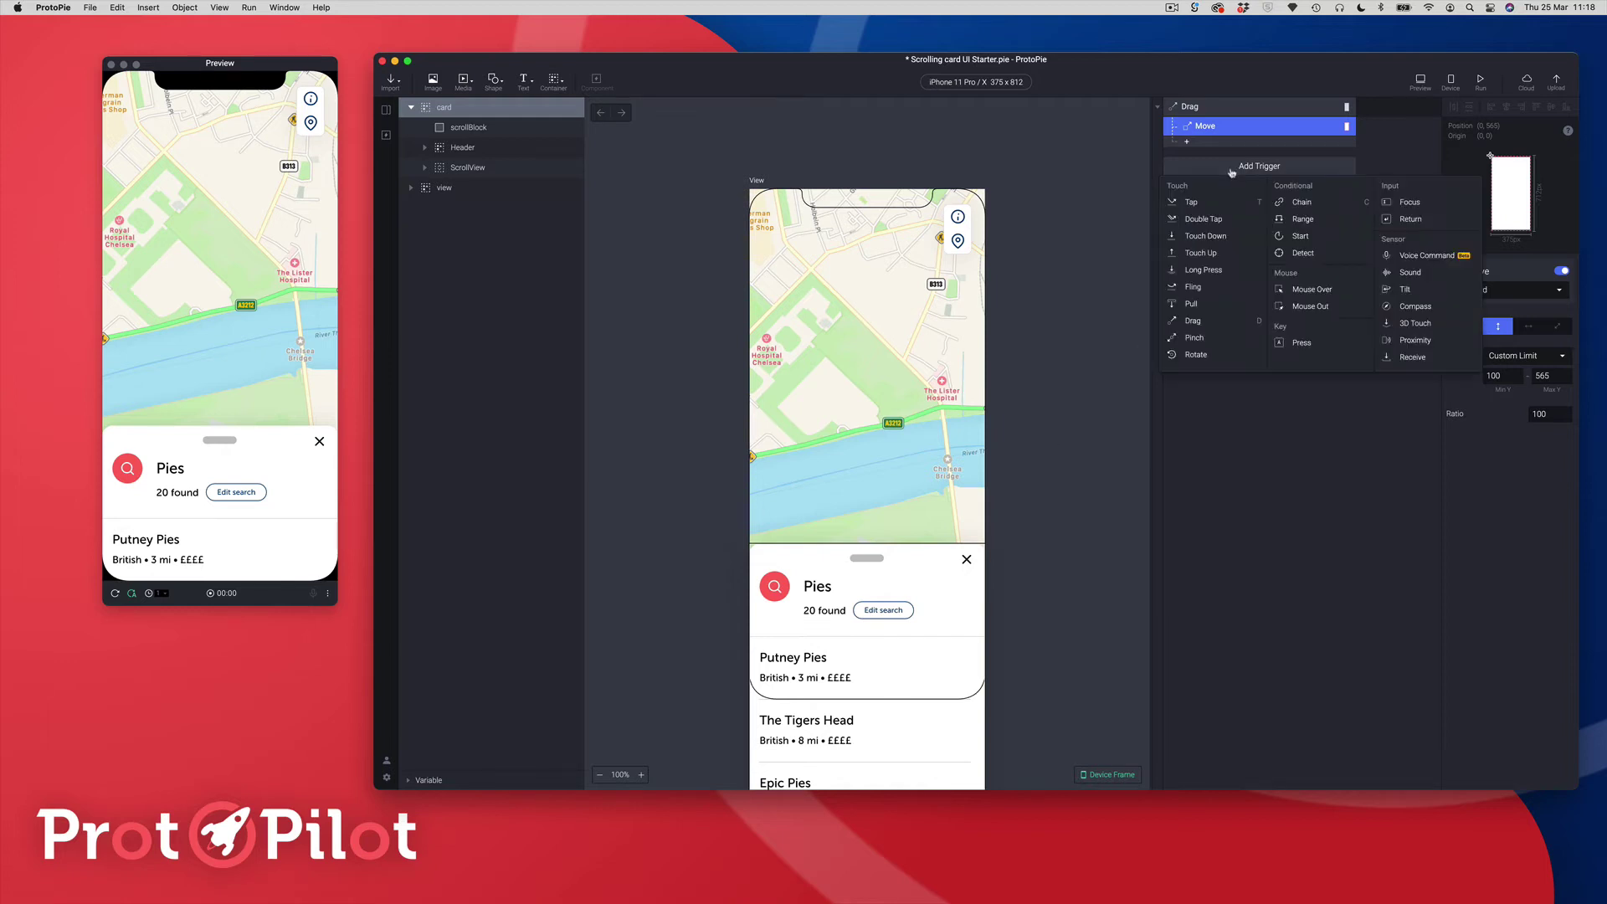
pyautogui.click(1199, 256)
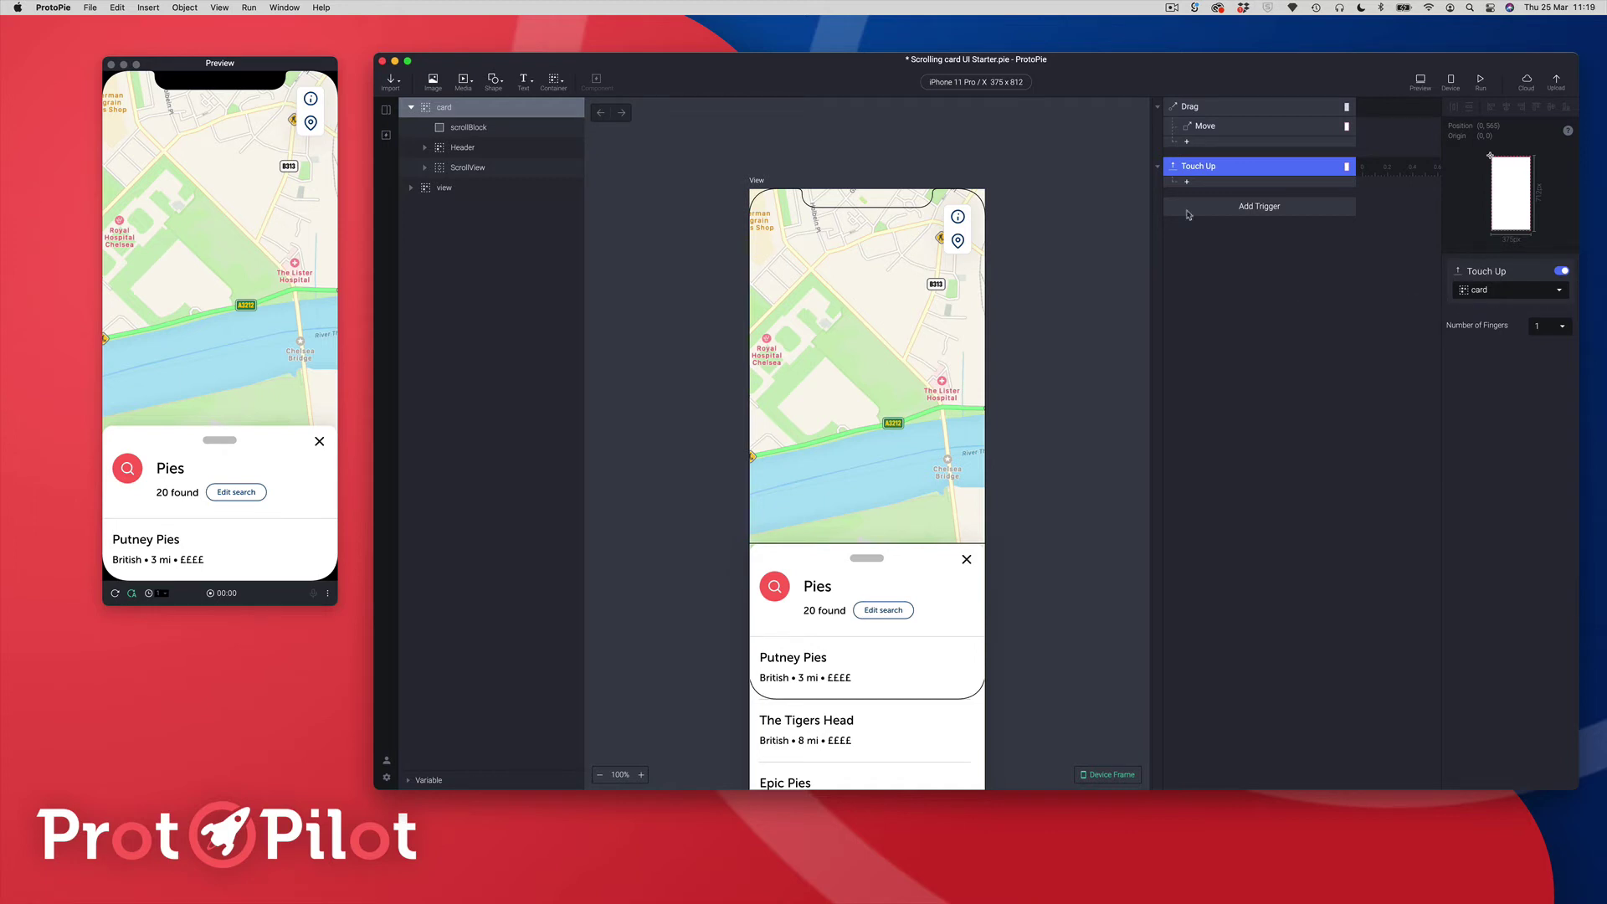
pyautogui.click(1188, 182)
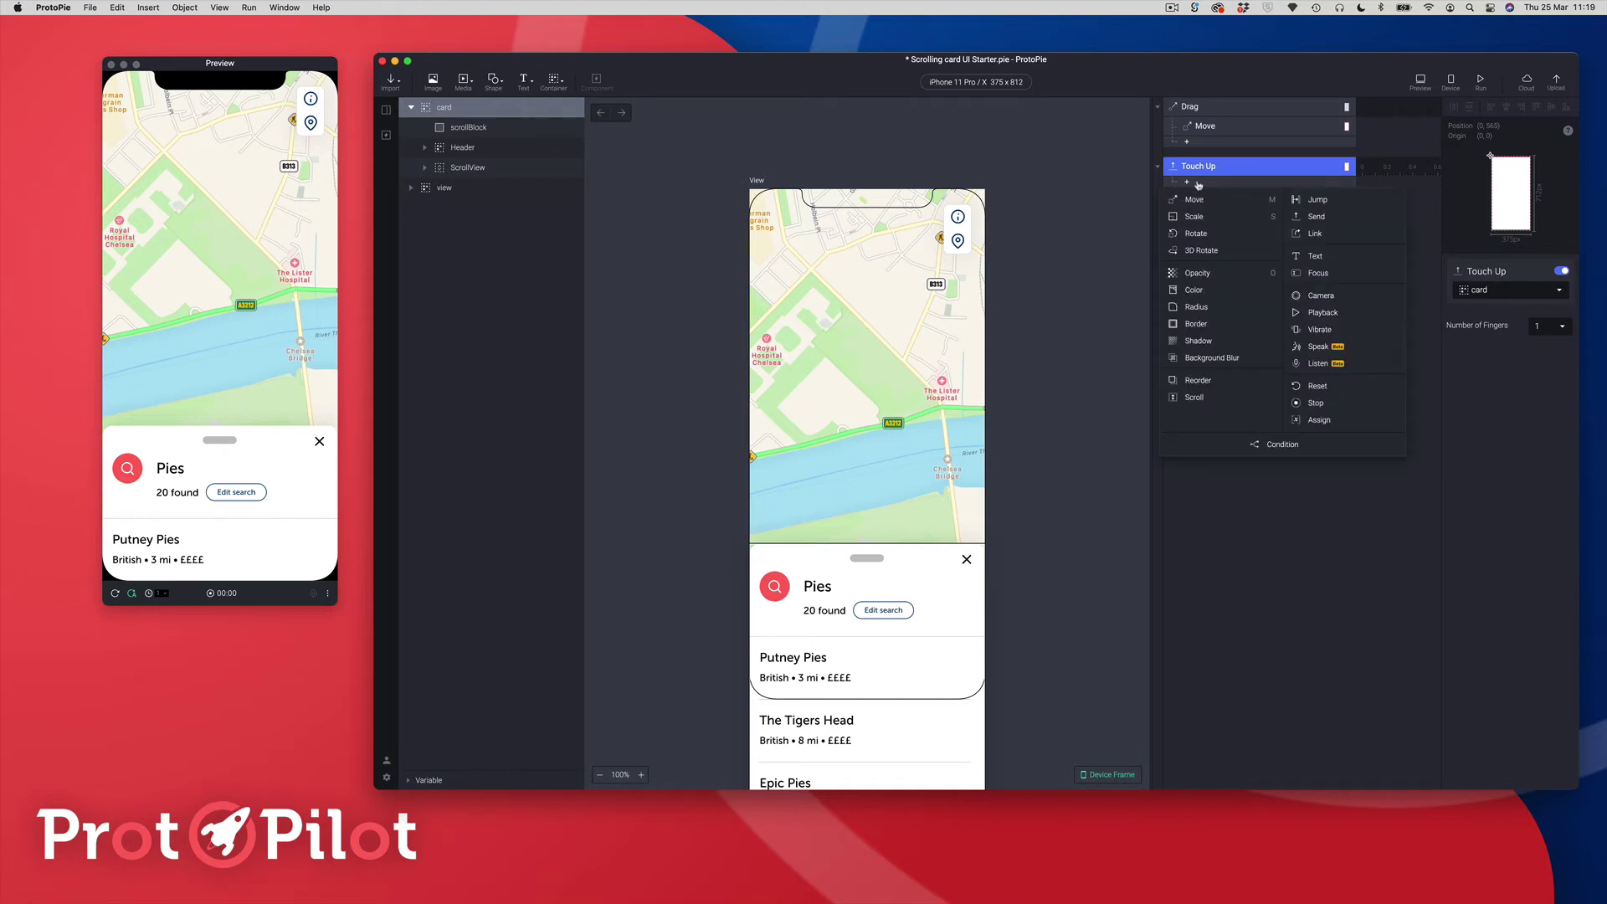
pyautogui.click(1272, 444)
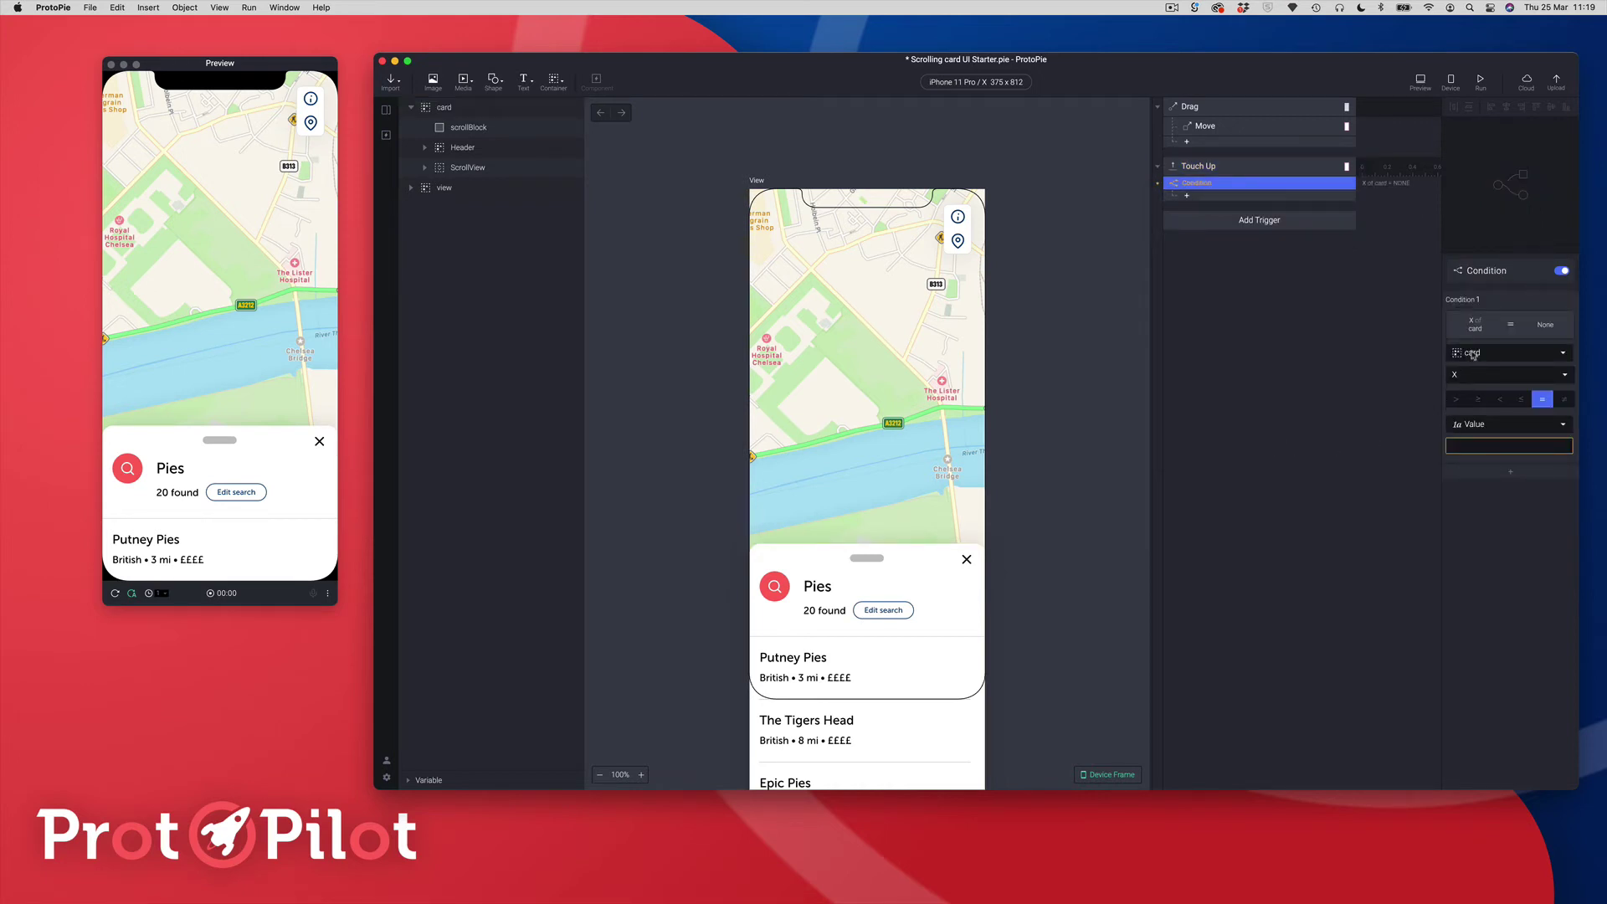
# Step: Set the condition to test whether the card's Y is ≥ 356
pyautogui.click(1468, 379)
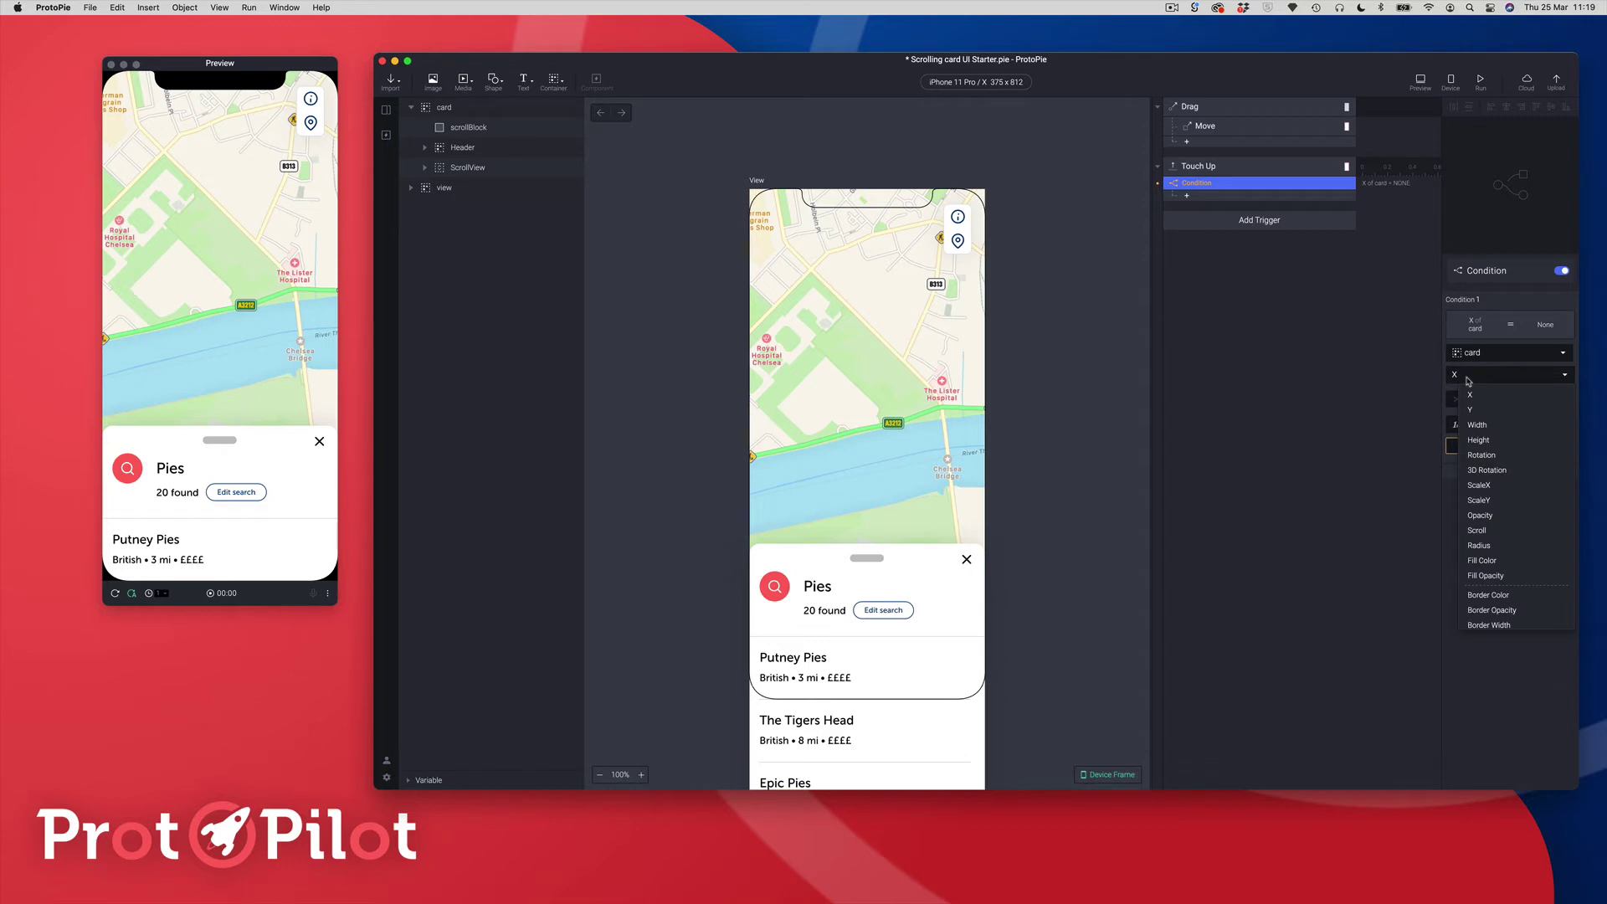
pyautogui.click(1472, 409)
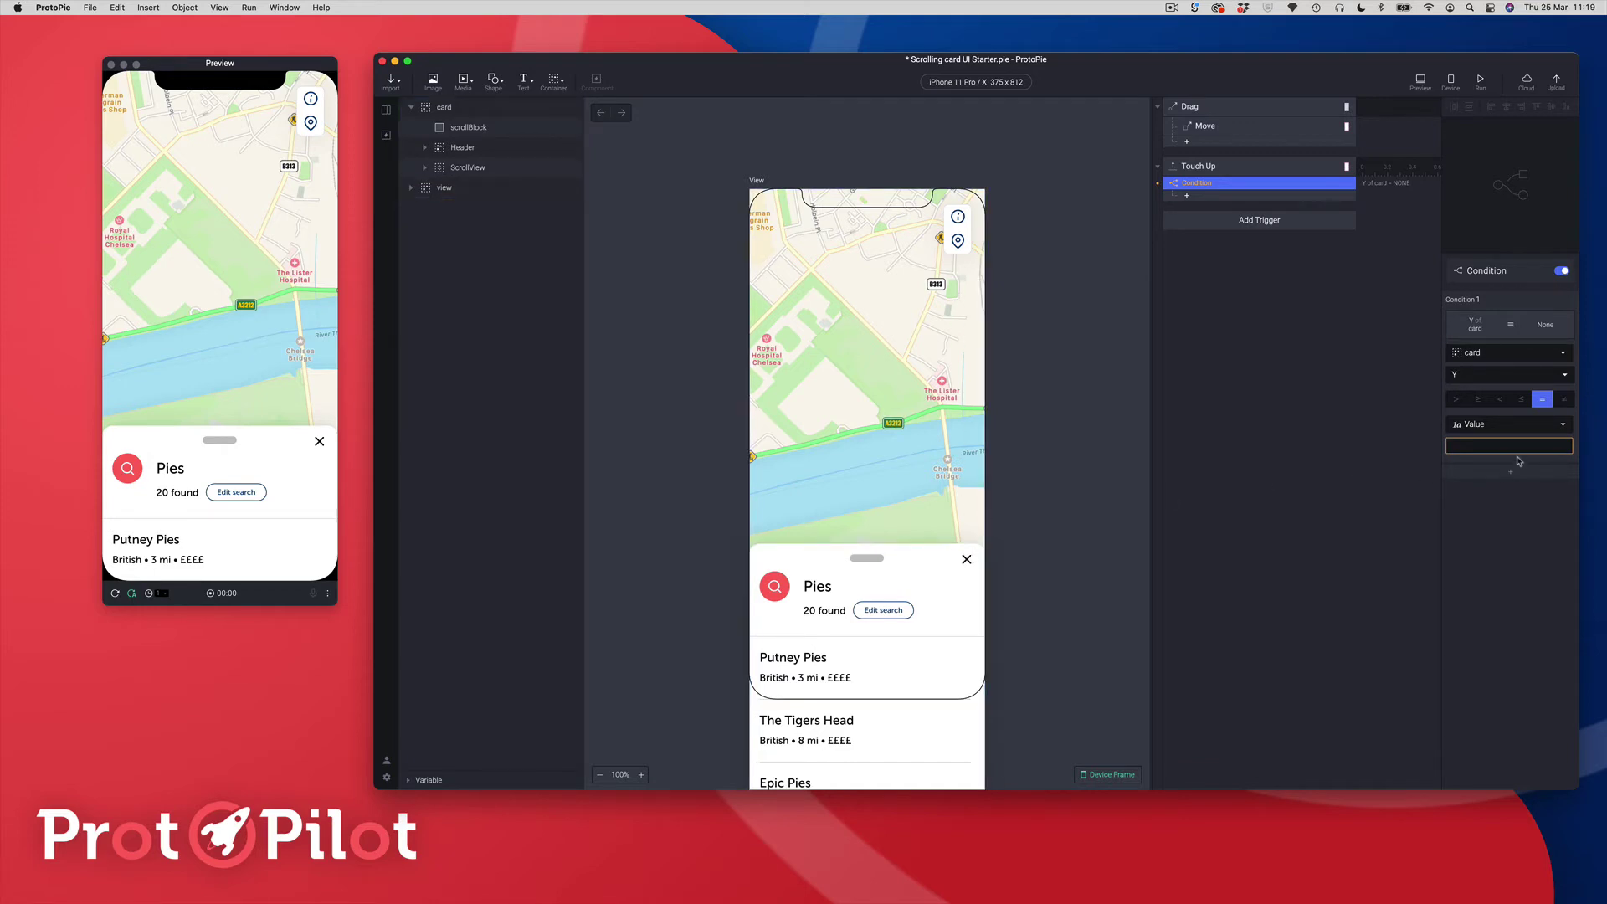
pyautogui.click(1480, 401)
pyautogui.click(1502, 447)
pyautogui.write('356')
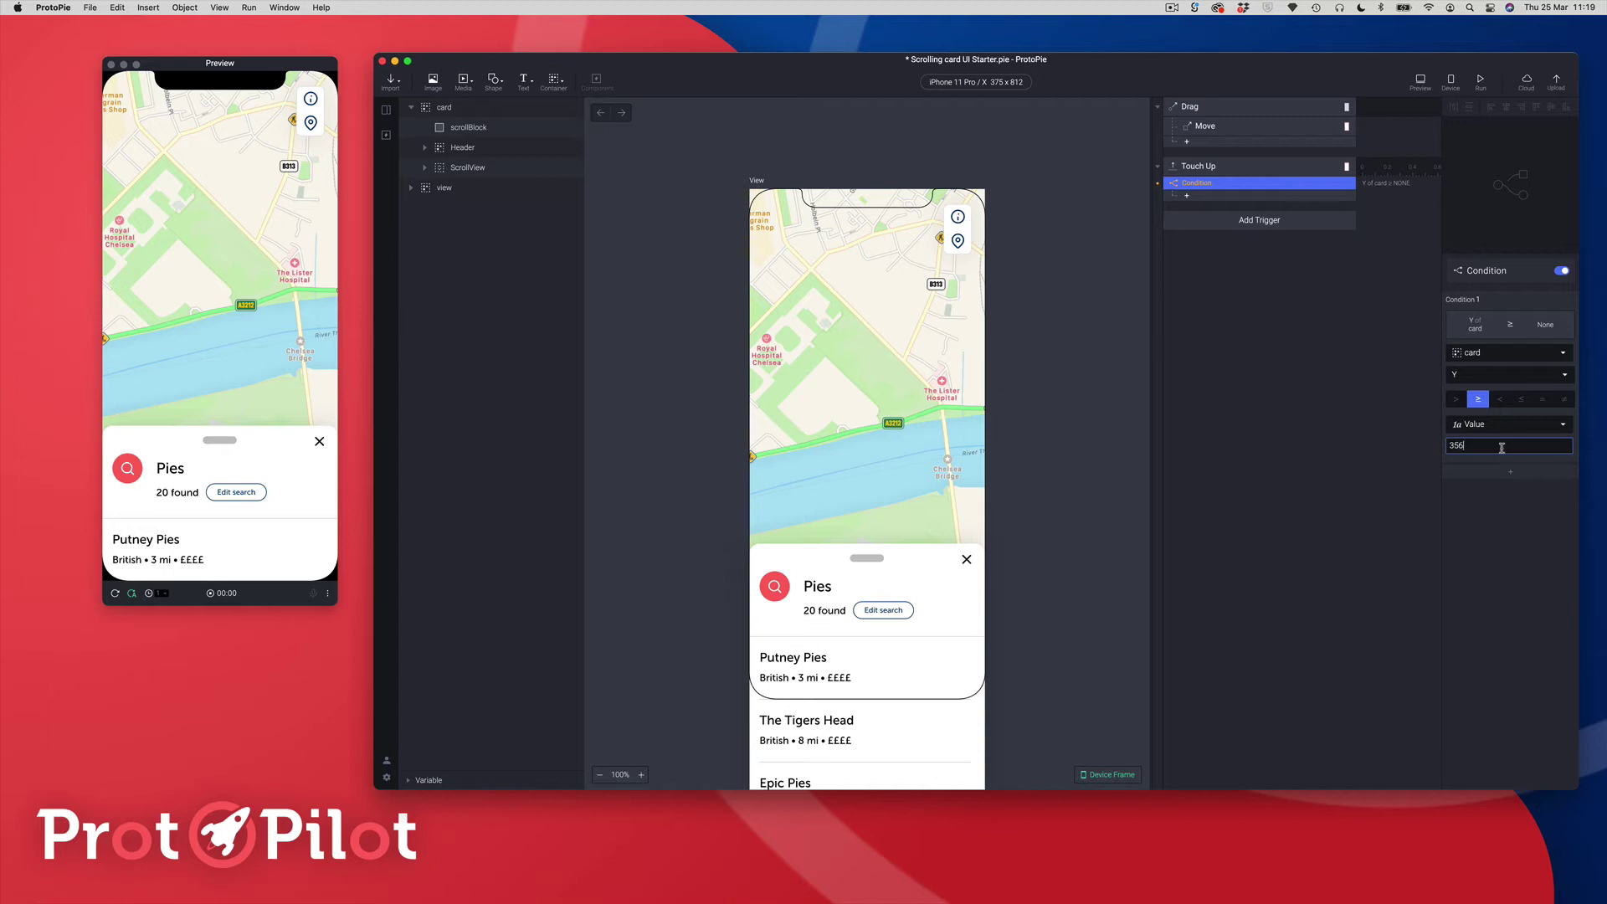
pyautogui.press('Return')
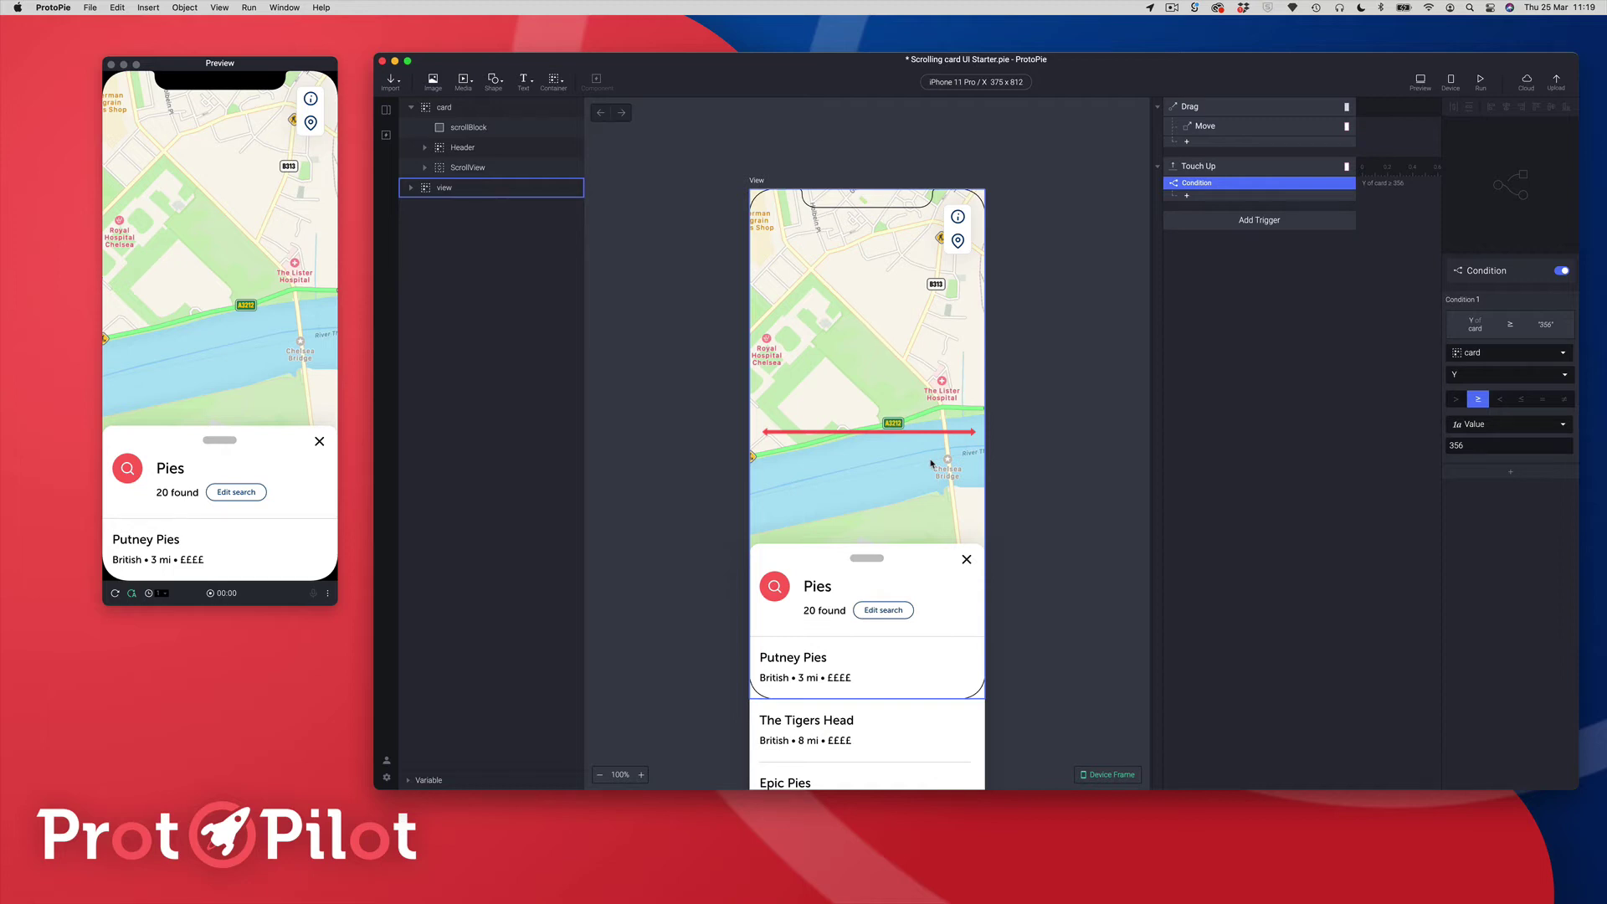
# Step: Under the condition, add a Move response sending the card to Y 556
pyautogui.click(1187, 196)
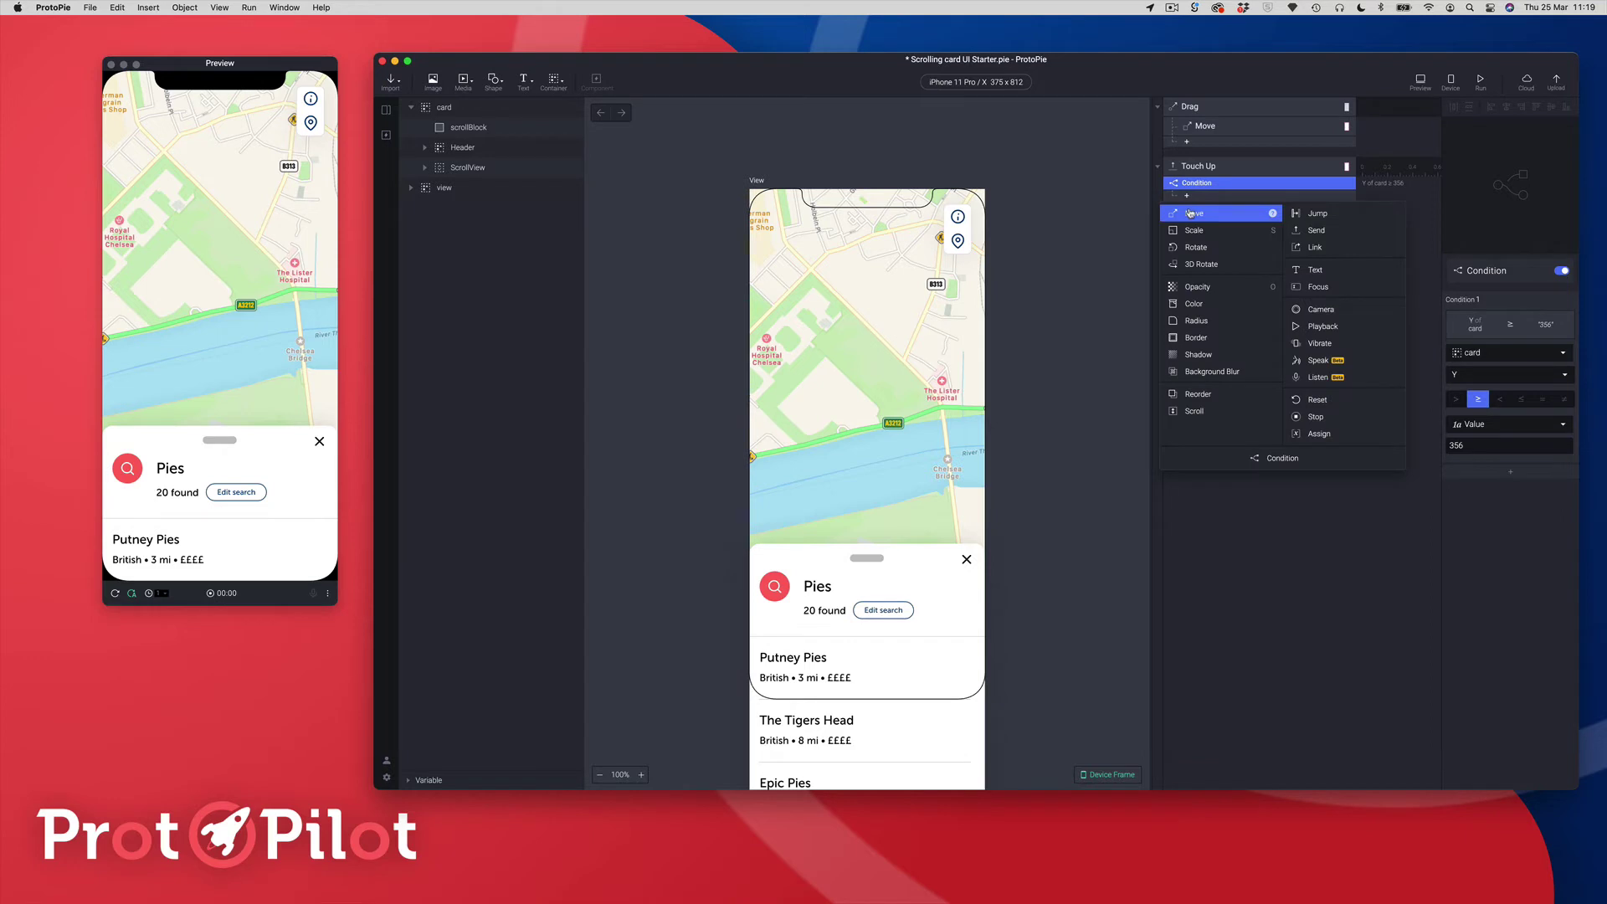
pyautogui.click(1190, 213)
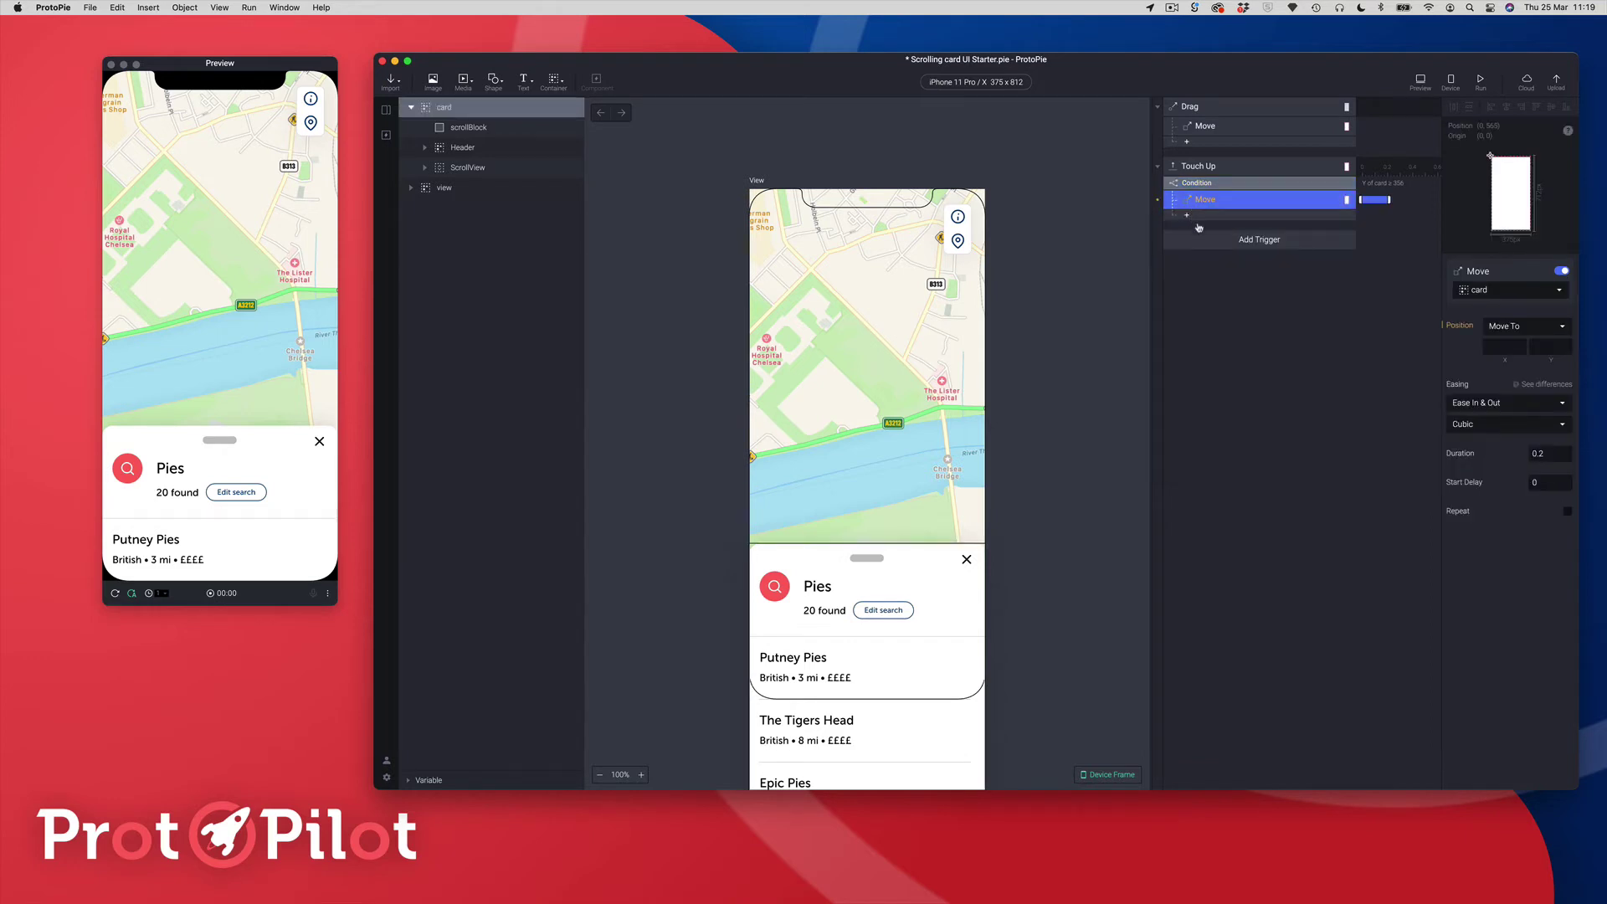
pyautogui.click(1542, 344)
pyautogui.write('356')
pyautogui.press('Return')
# Step: Duplicate the condition with Cmd+D and change its operator to card Y < 356
pyautogui.click(1198, 186)
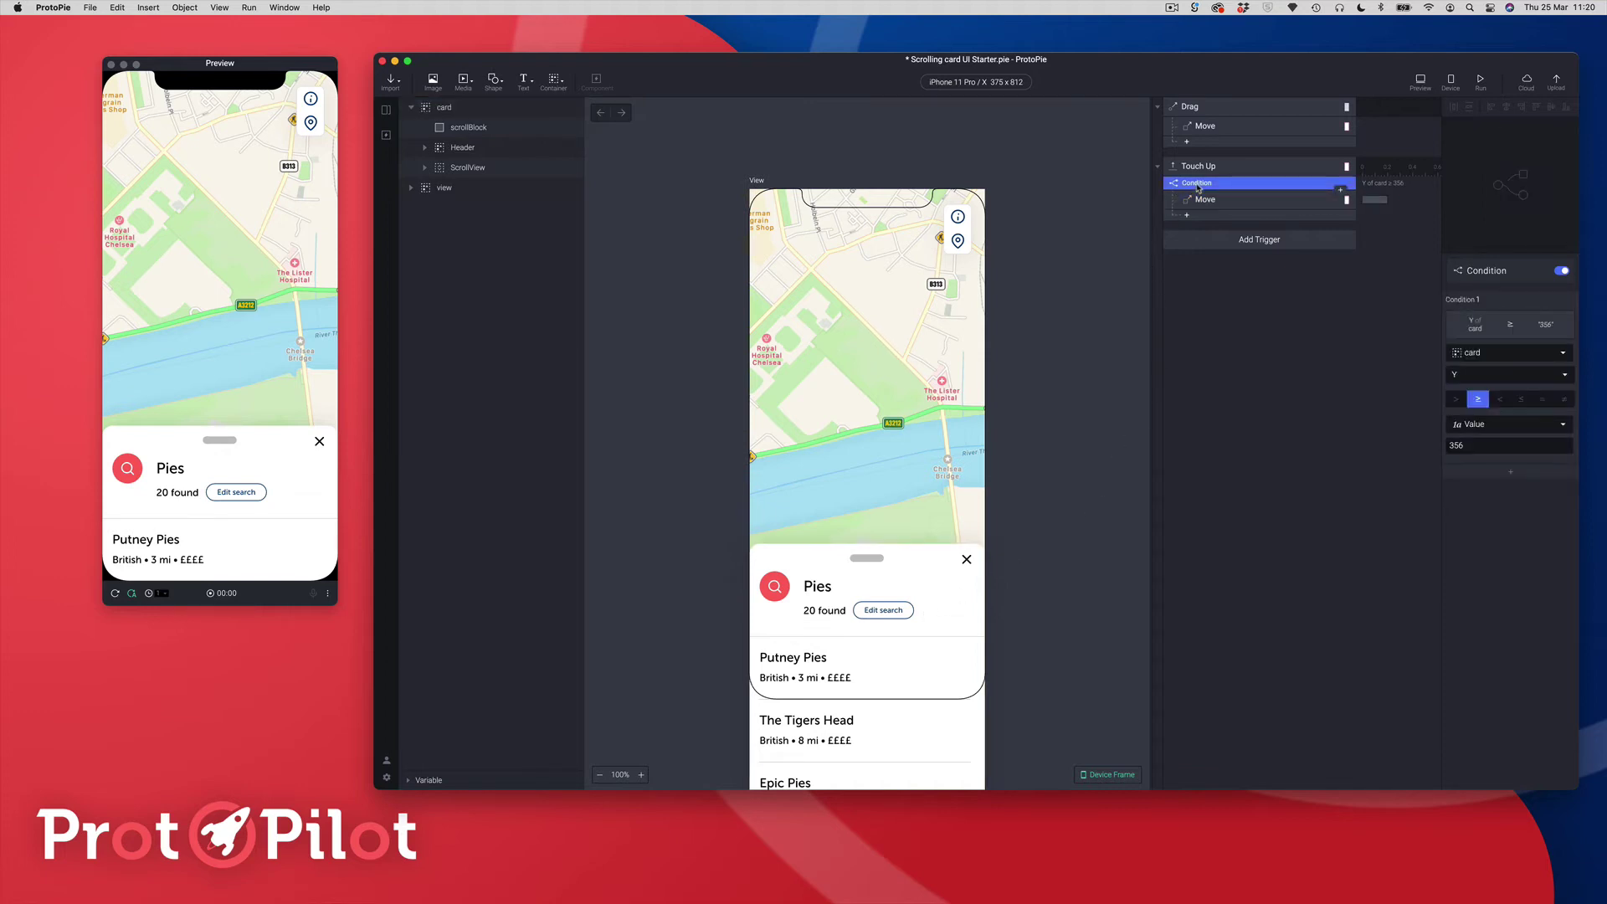
pyautogui.press('super+d')
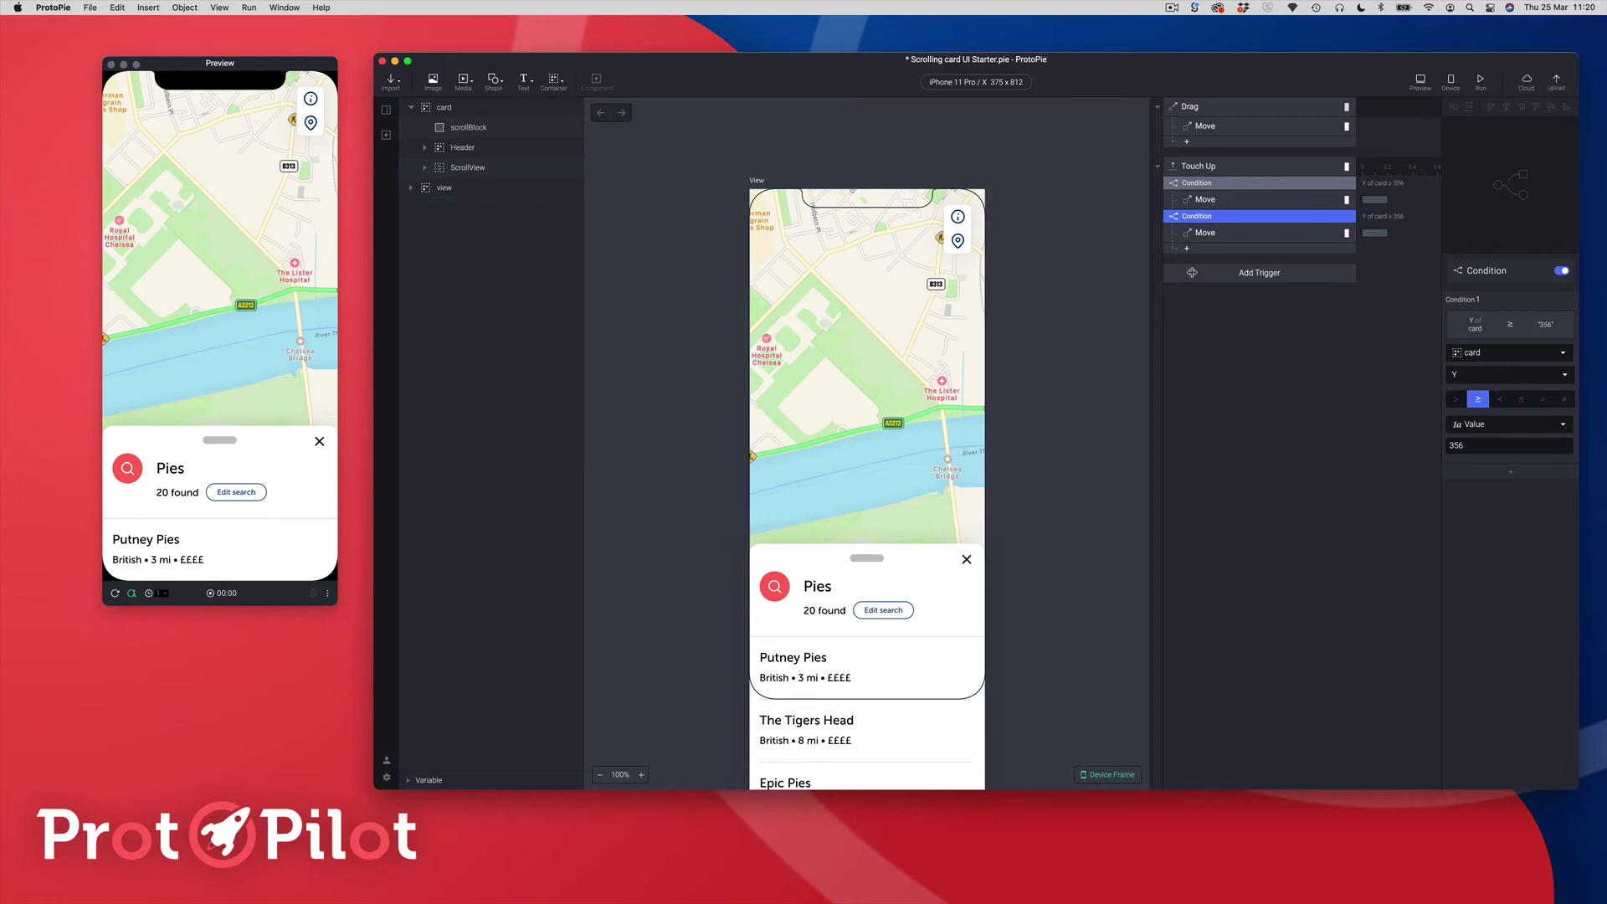
pyautogui.click(1499, 401)
pyautogui.press('alt')
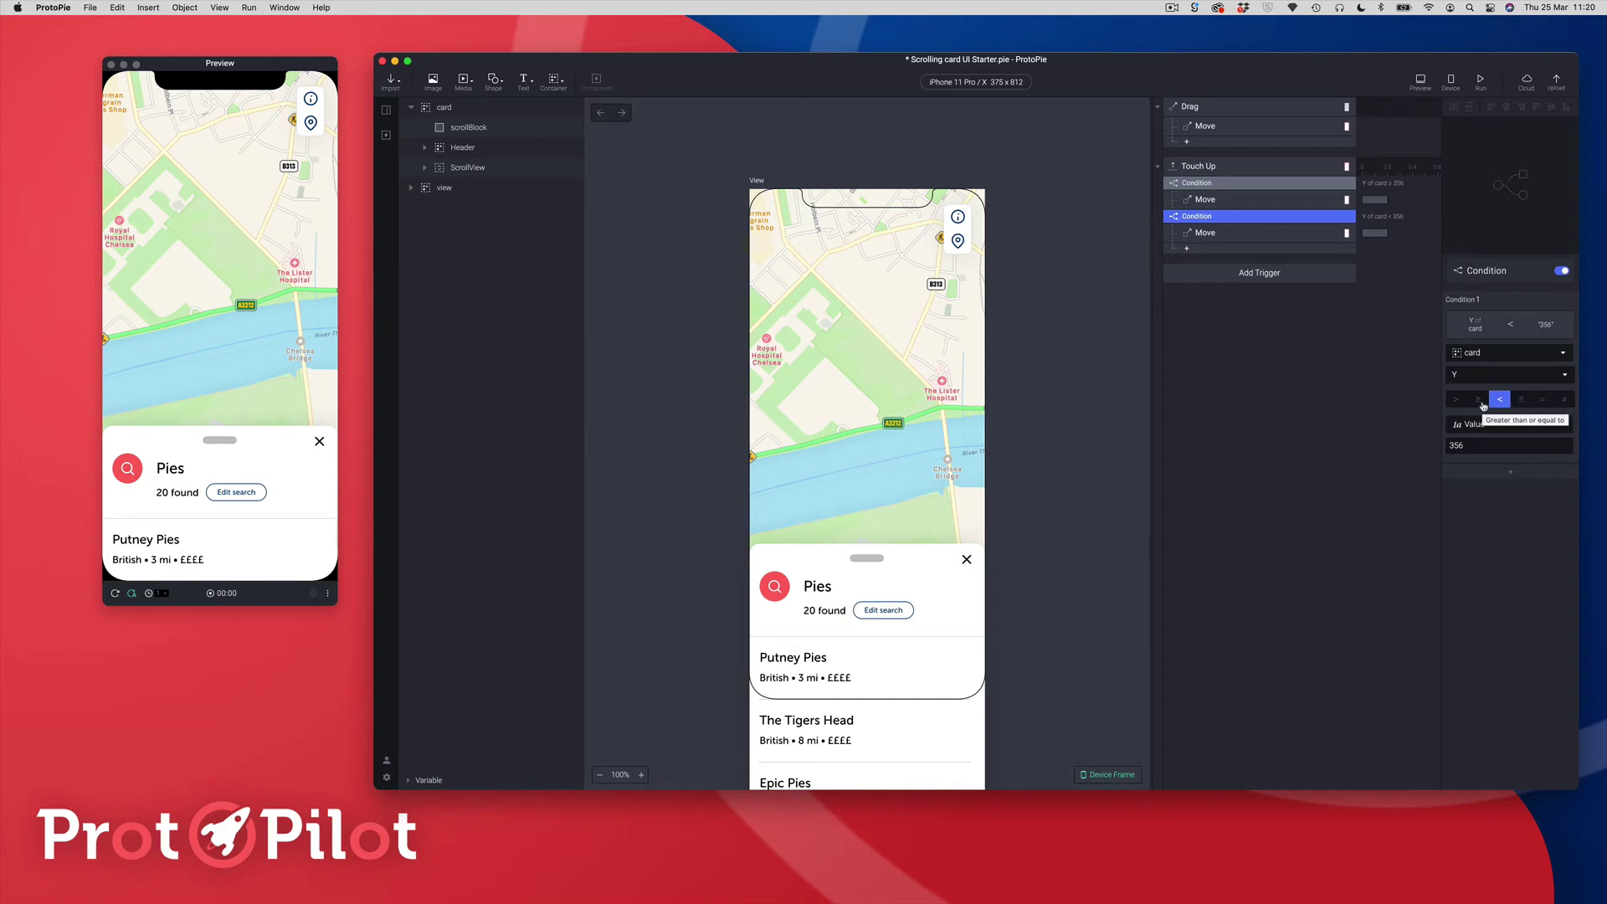
# Step: Set the duplicated Move response's target Y position to 100
pyautogui.click(1205, 233)
pyautogui.click(1197, 217)
pyautogui.click(1206, 234)
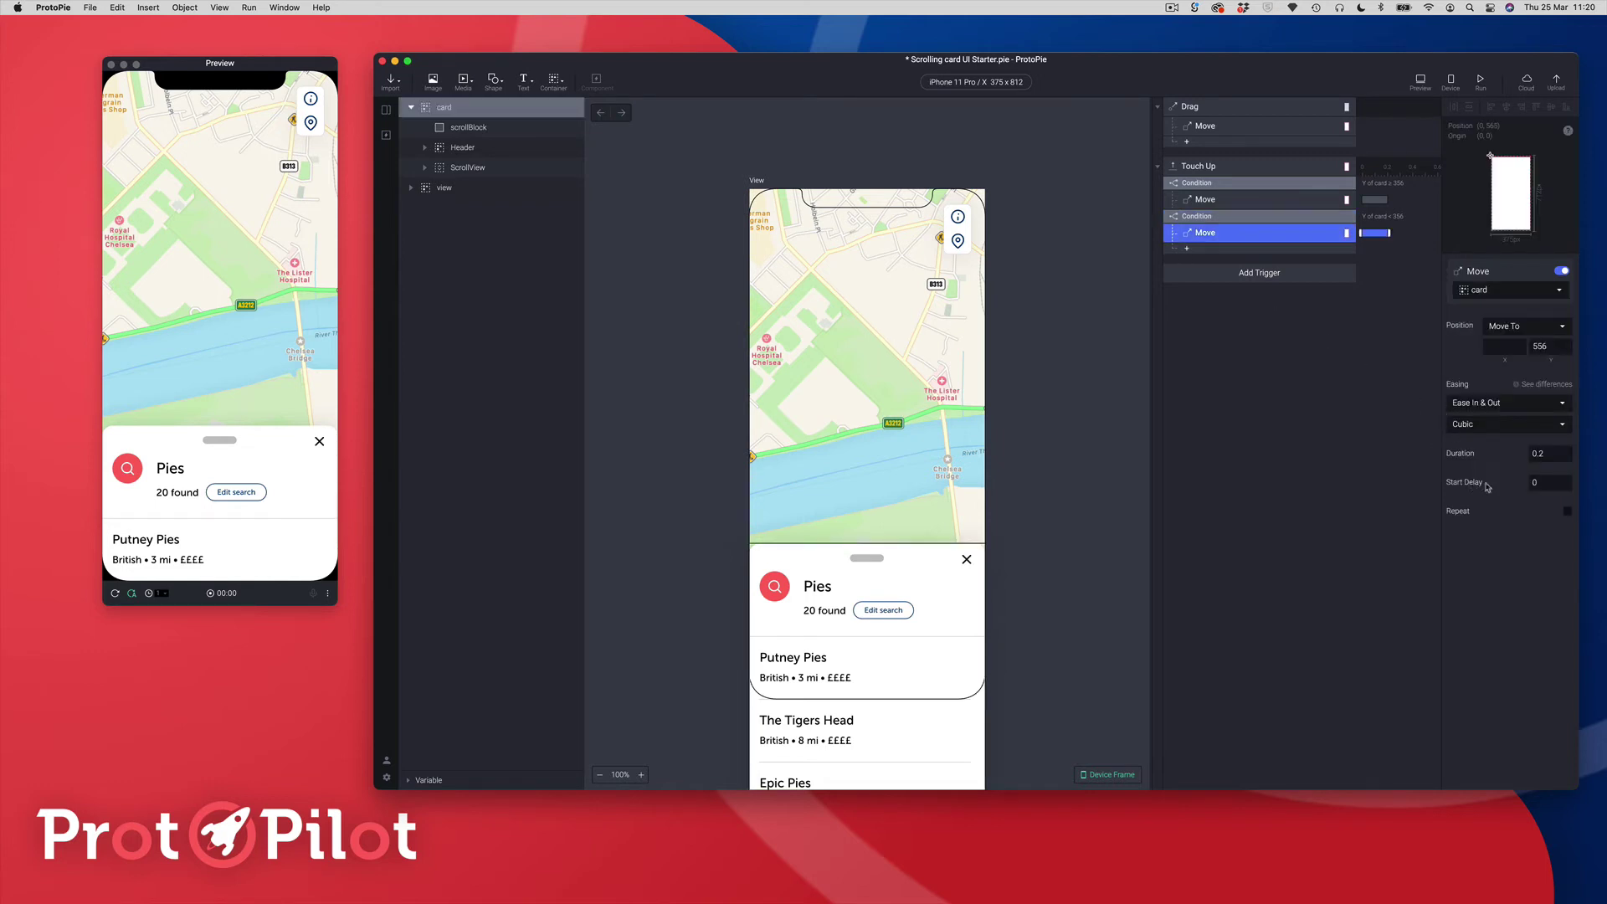
pyautogui.click(1550, 345)
pyautogui.write('100')
pyautogui.press('Delete')
pyautogui.press('Delete')
pyautogui.press('Delete')
pyautogui.press('Return')
# Step: Review the Touch Up trigger's conditions and moves, then drag the Pies card upward in Preview
pyautogui.click(1202, 171)
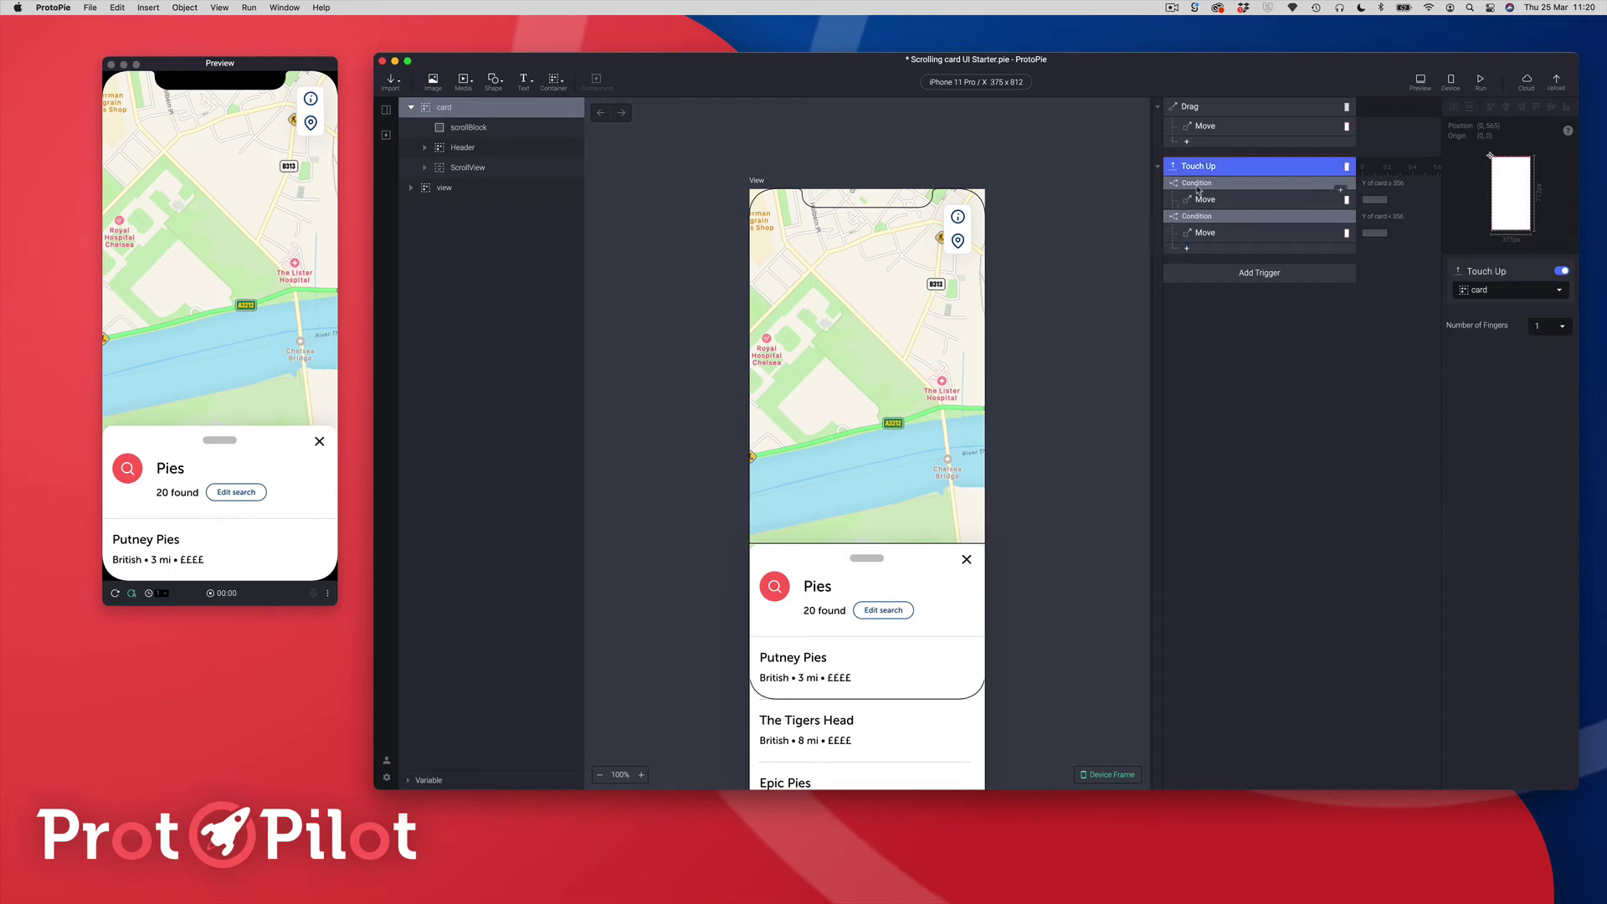
pyautogui.click(1198, 184)
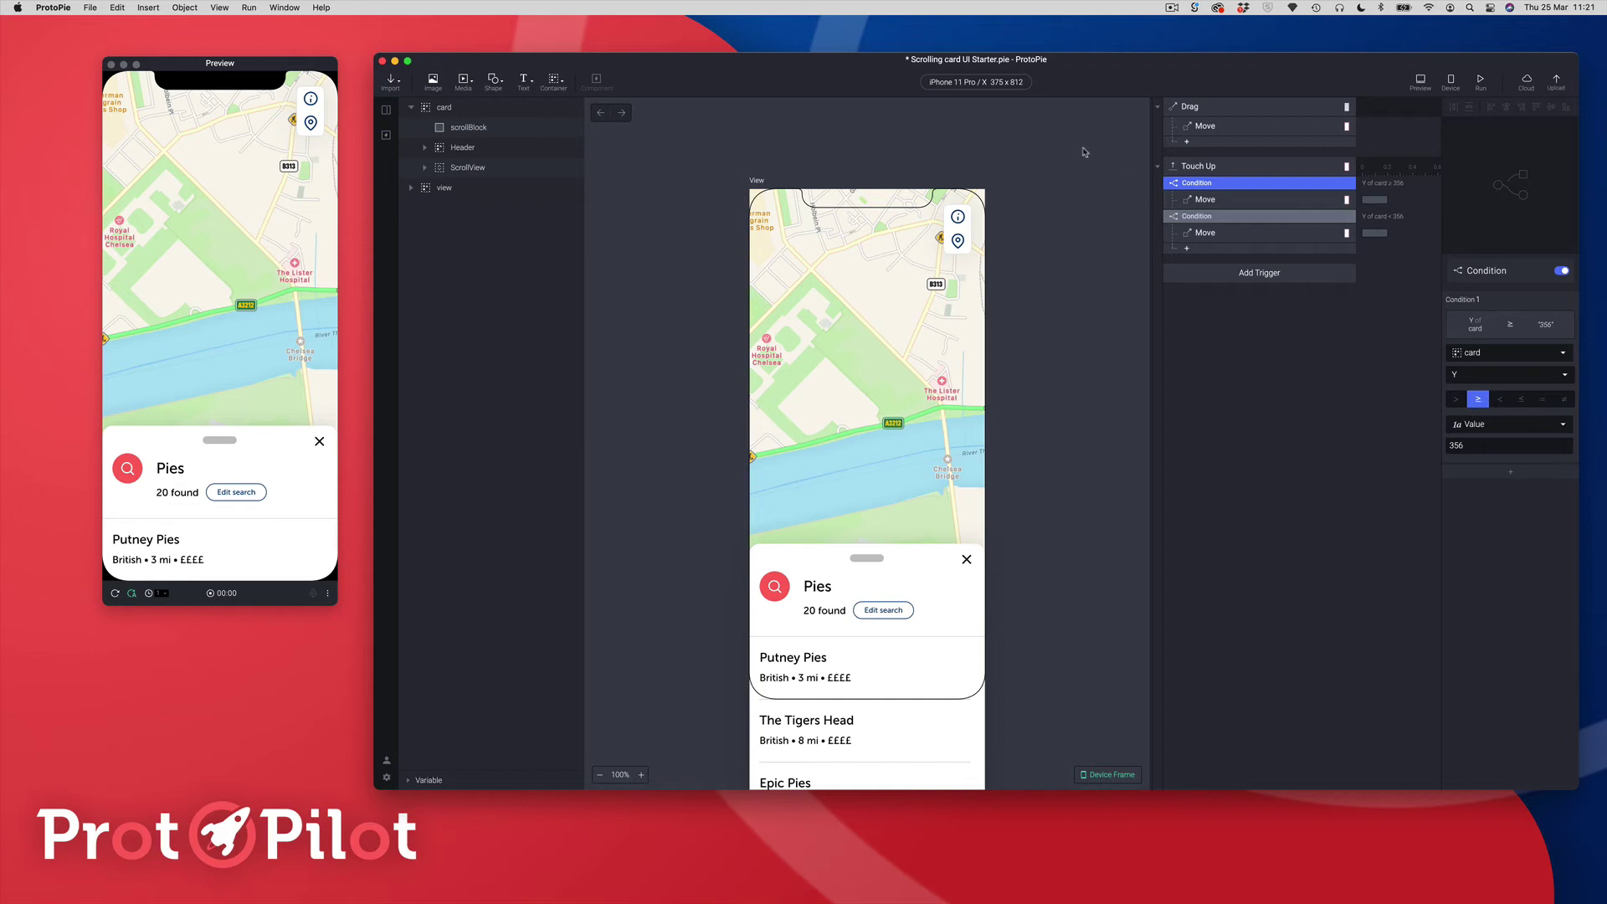
pyautogui.click(1203, 199)
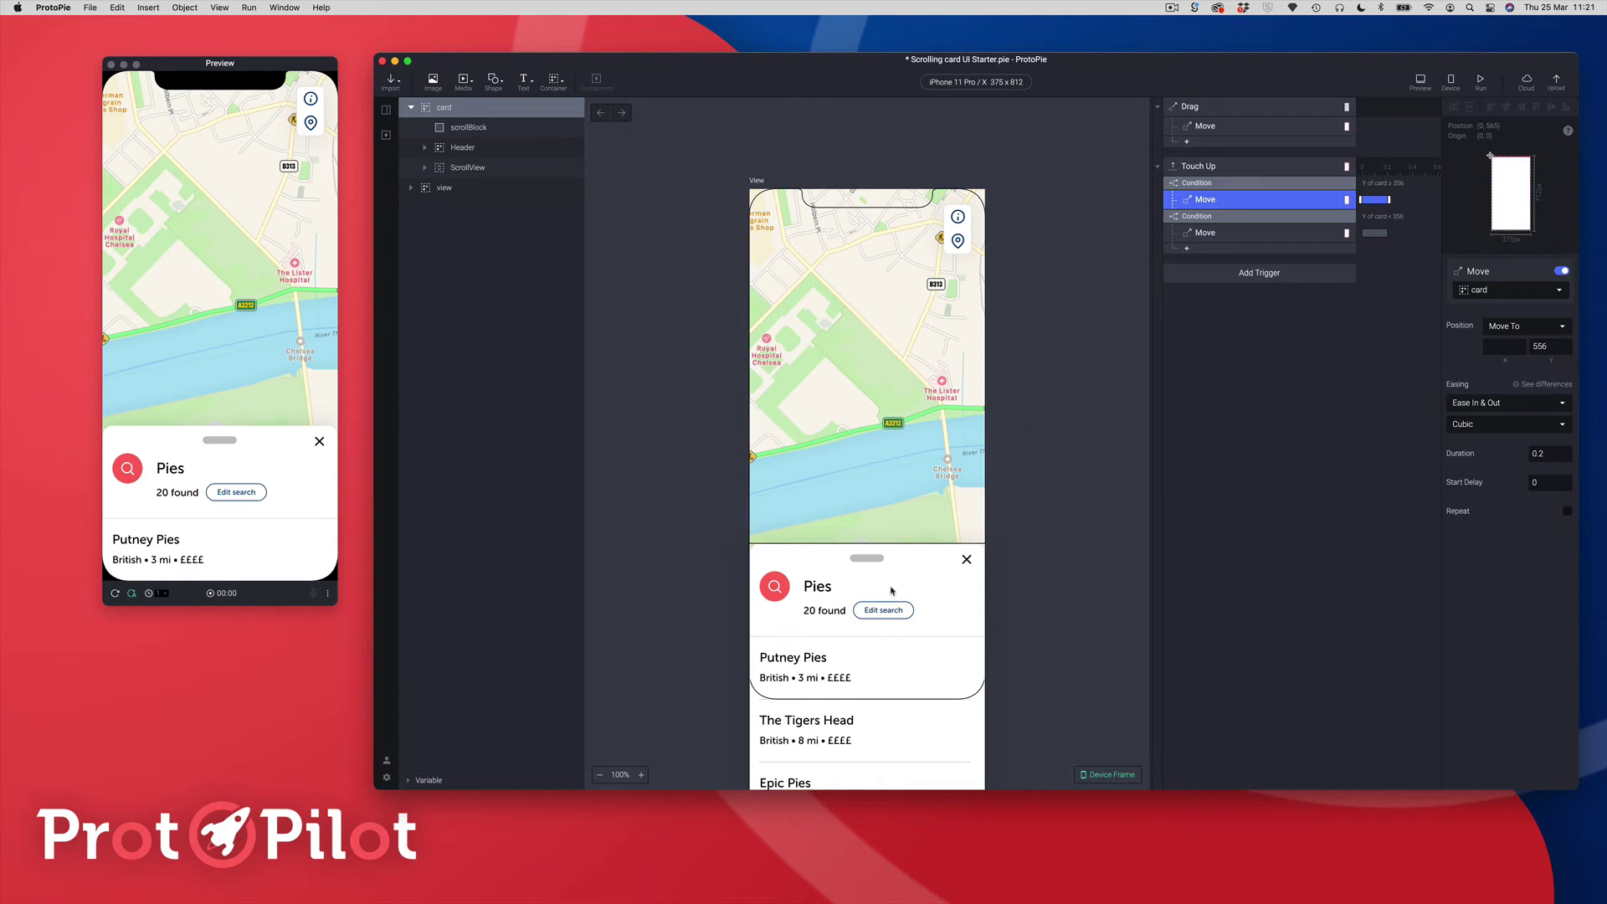
pyautogui.click(1194, 216)
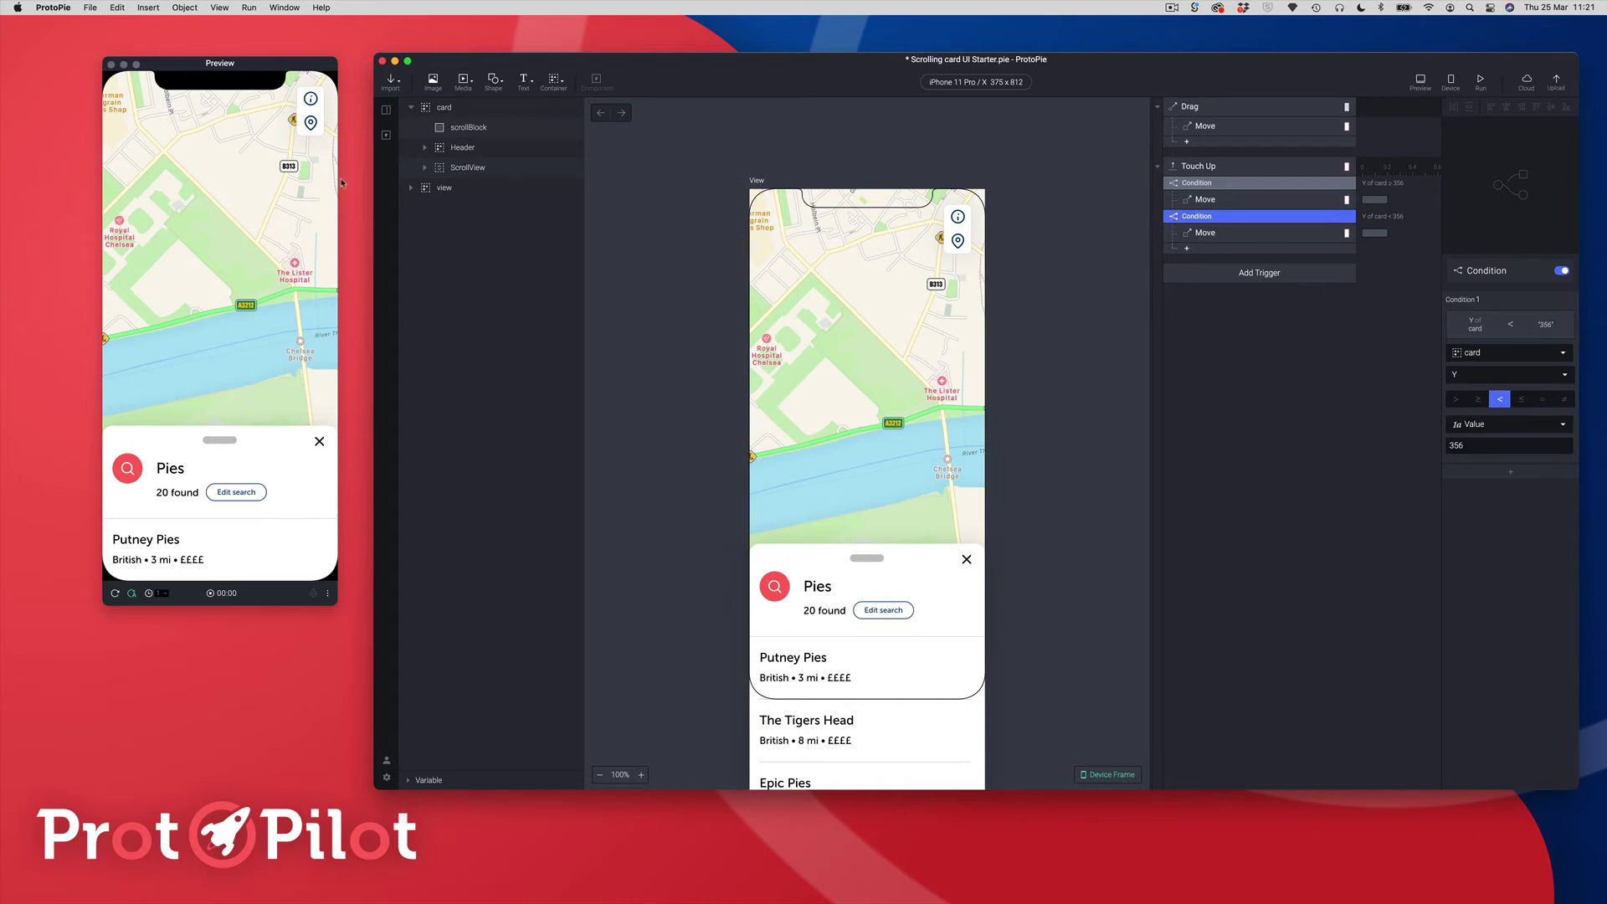
pyautogui.moveTo(304, 72); pyautogui.dragTo(305, 106)
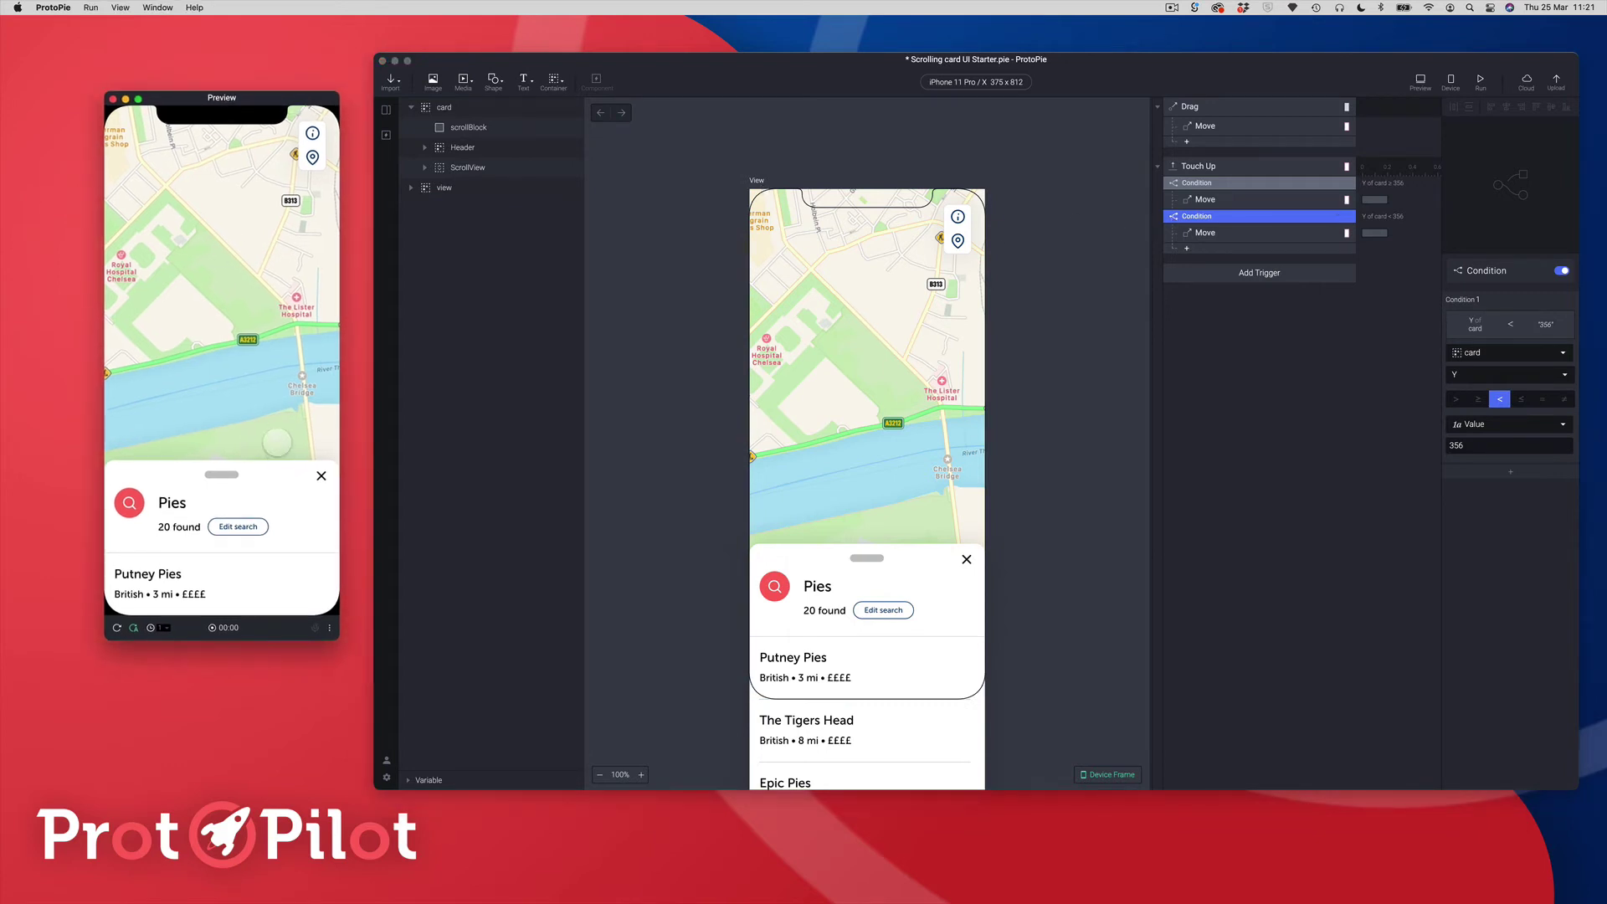
pyautogui.moveTo(270, 479); pyautogui.dragTo(270, 419)
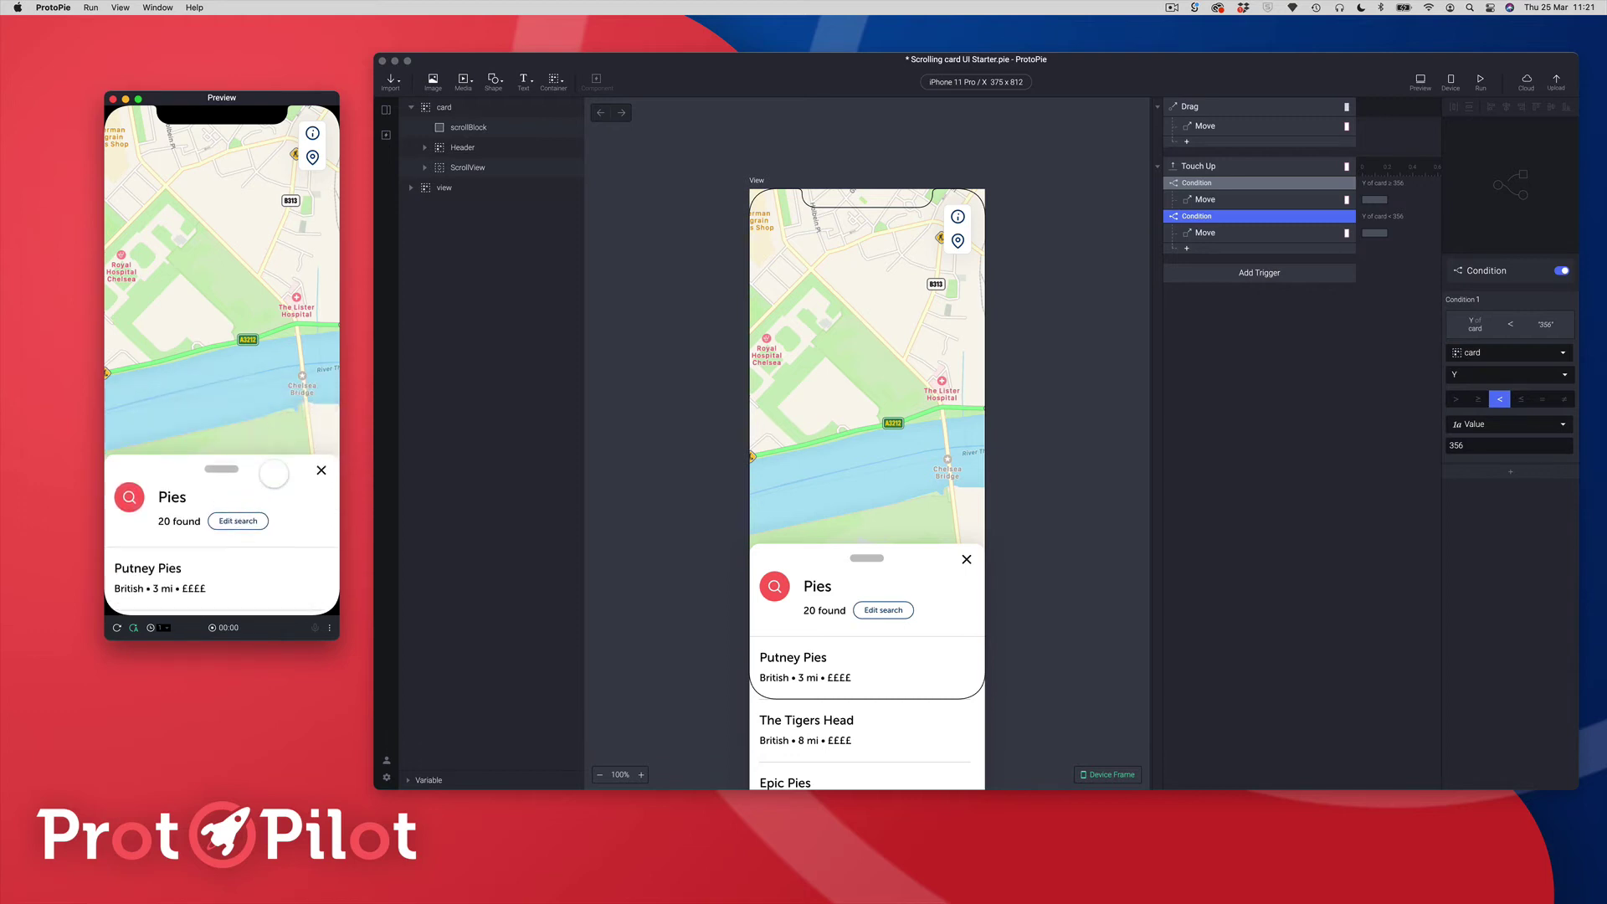
# Step: Pull the Pies card up in Preview to test its snap-back
pyautogui.moveTo(276, 494); pyautogui.dragTo(277, 322)
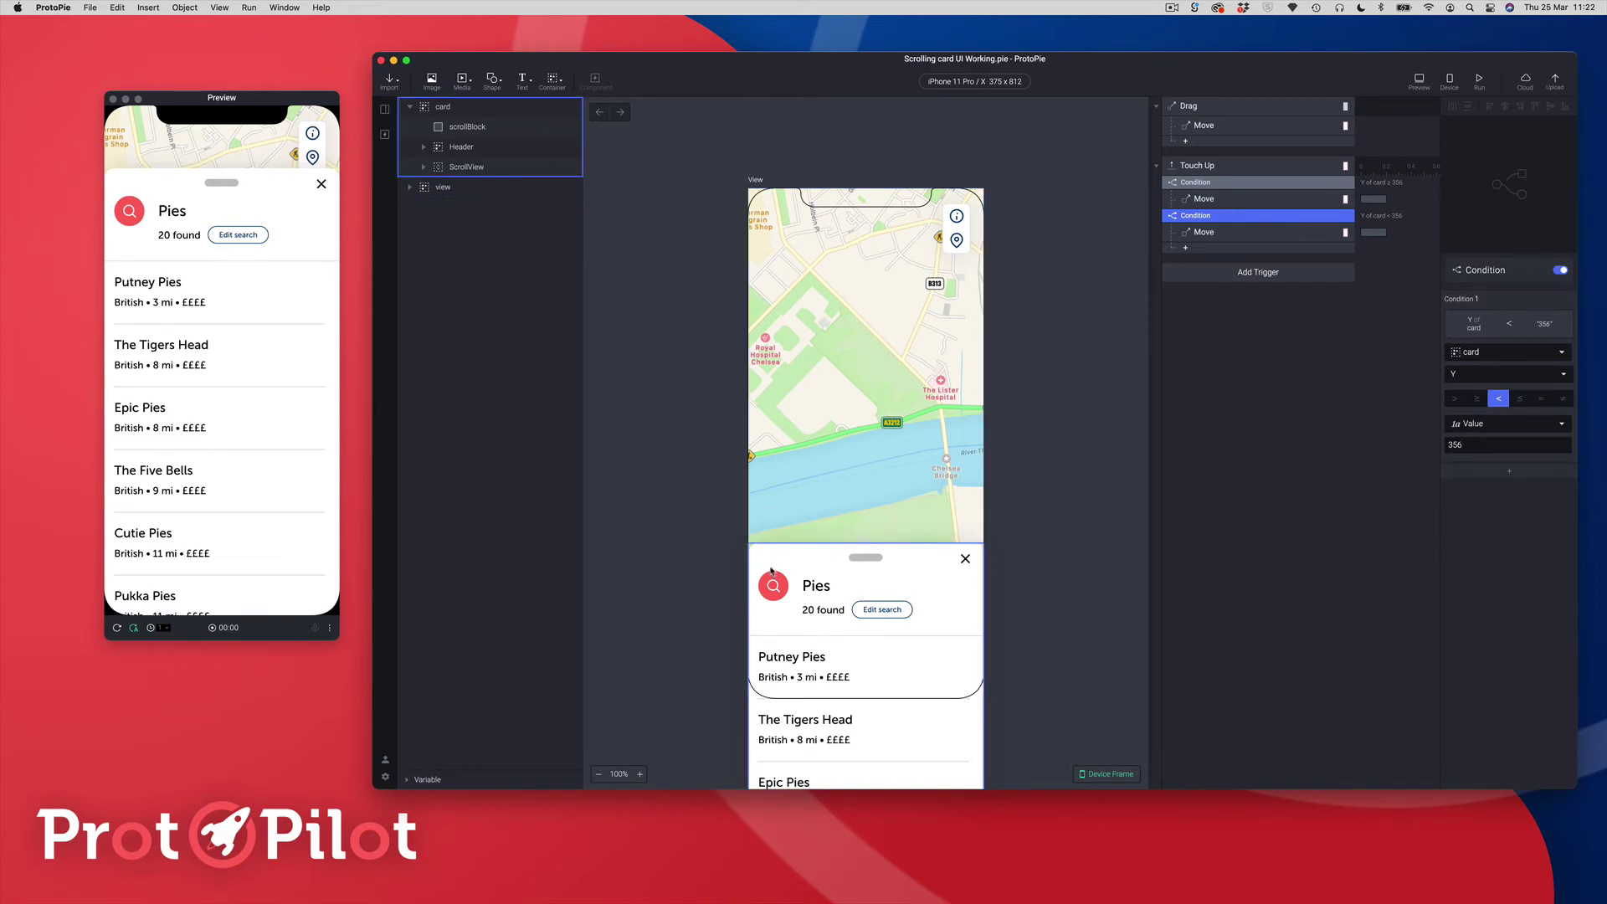
# Step: Add a Fling trigger on scrollBlock reacting to upward flicks and list its available responses
pyautogui.click(1258, 274)
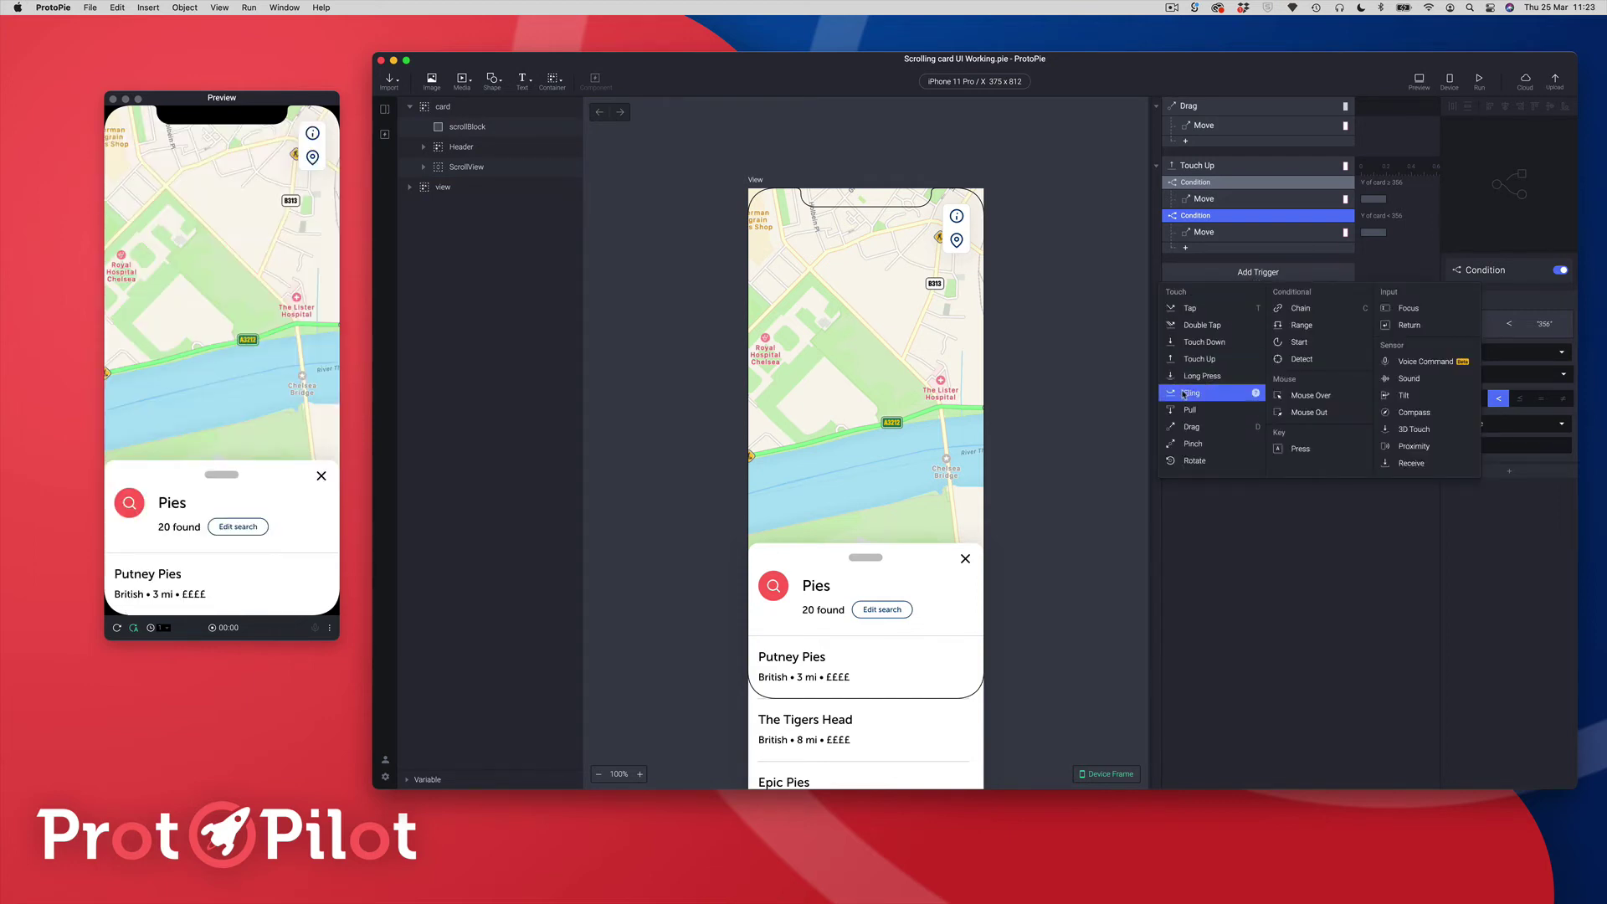
pyautogui.click(1183, 393)
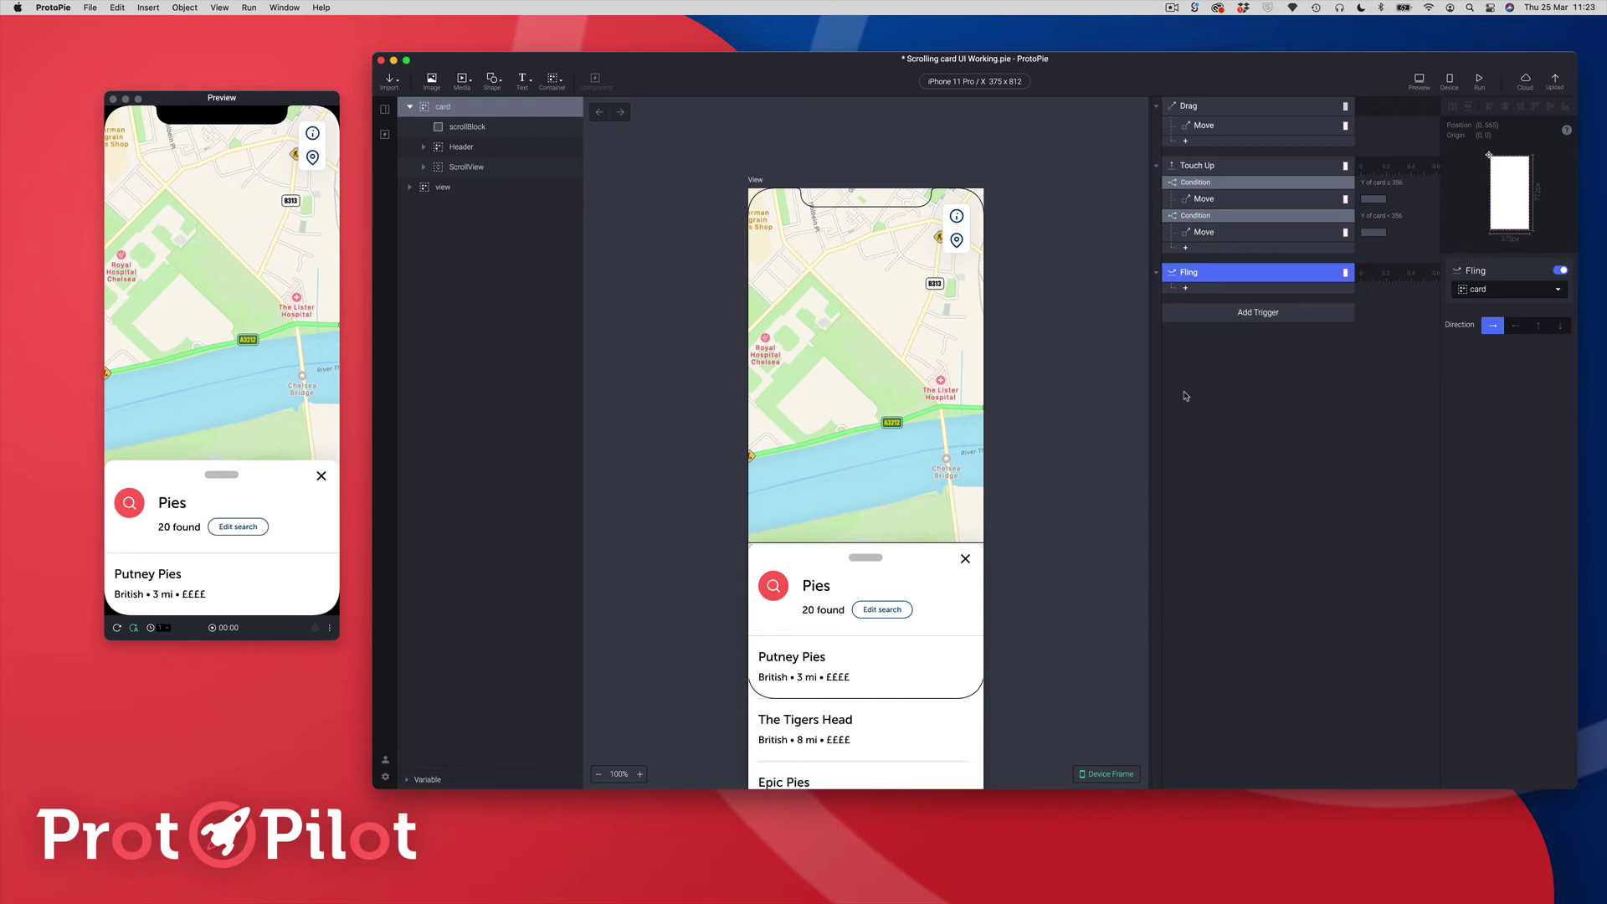
pyautogui.click(1481, 293)
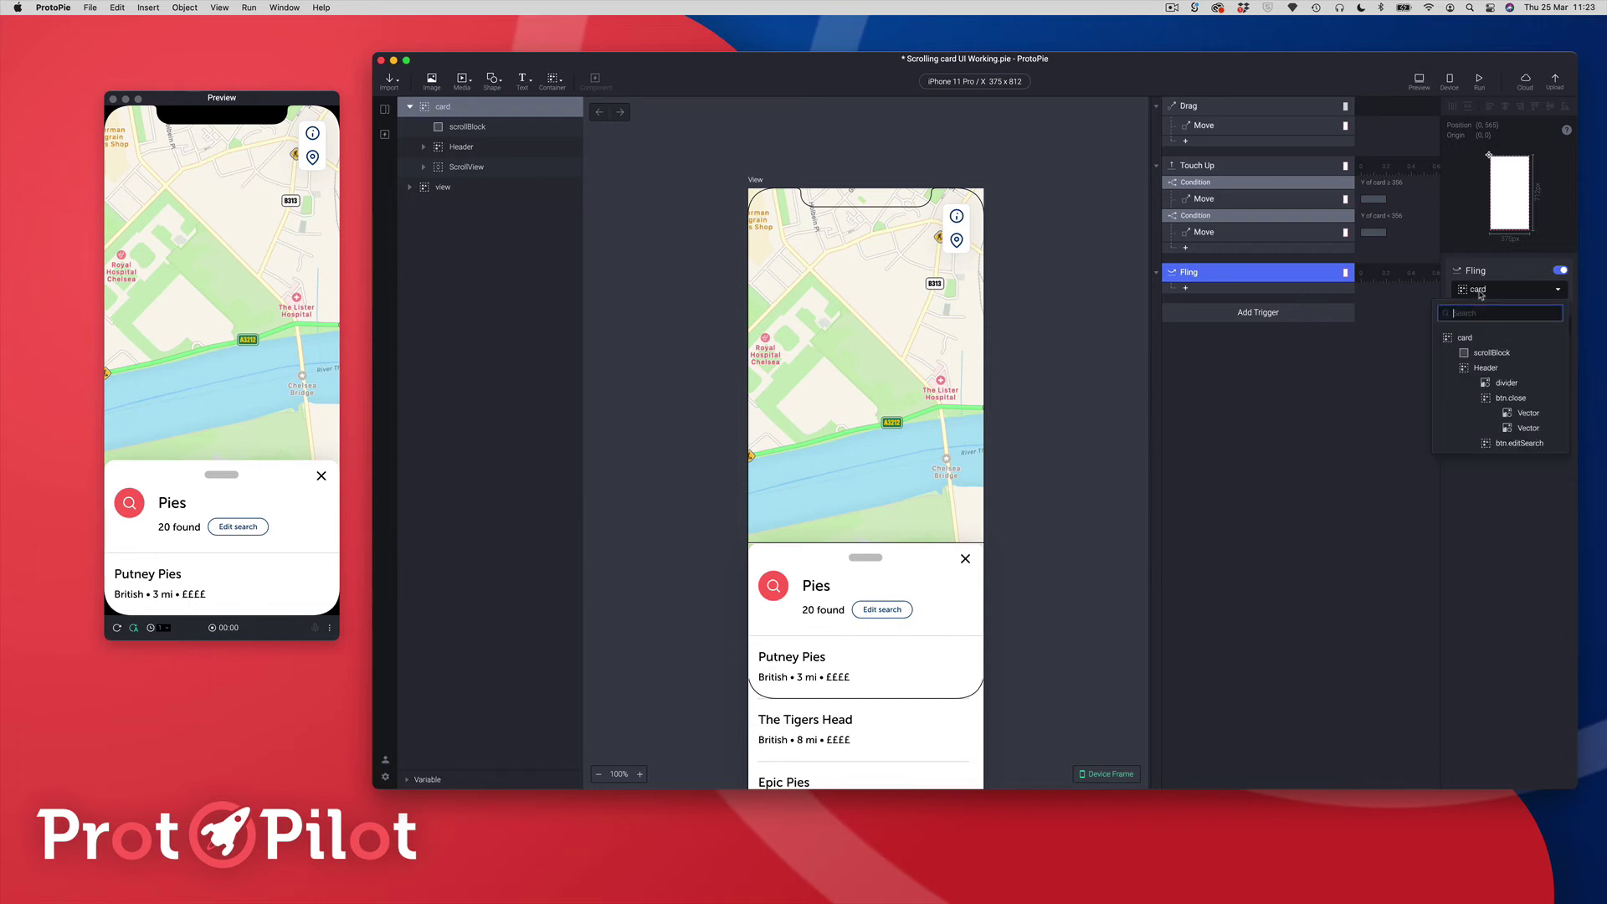
pyautogui.click(1492, 354)
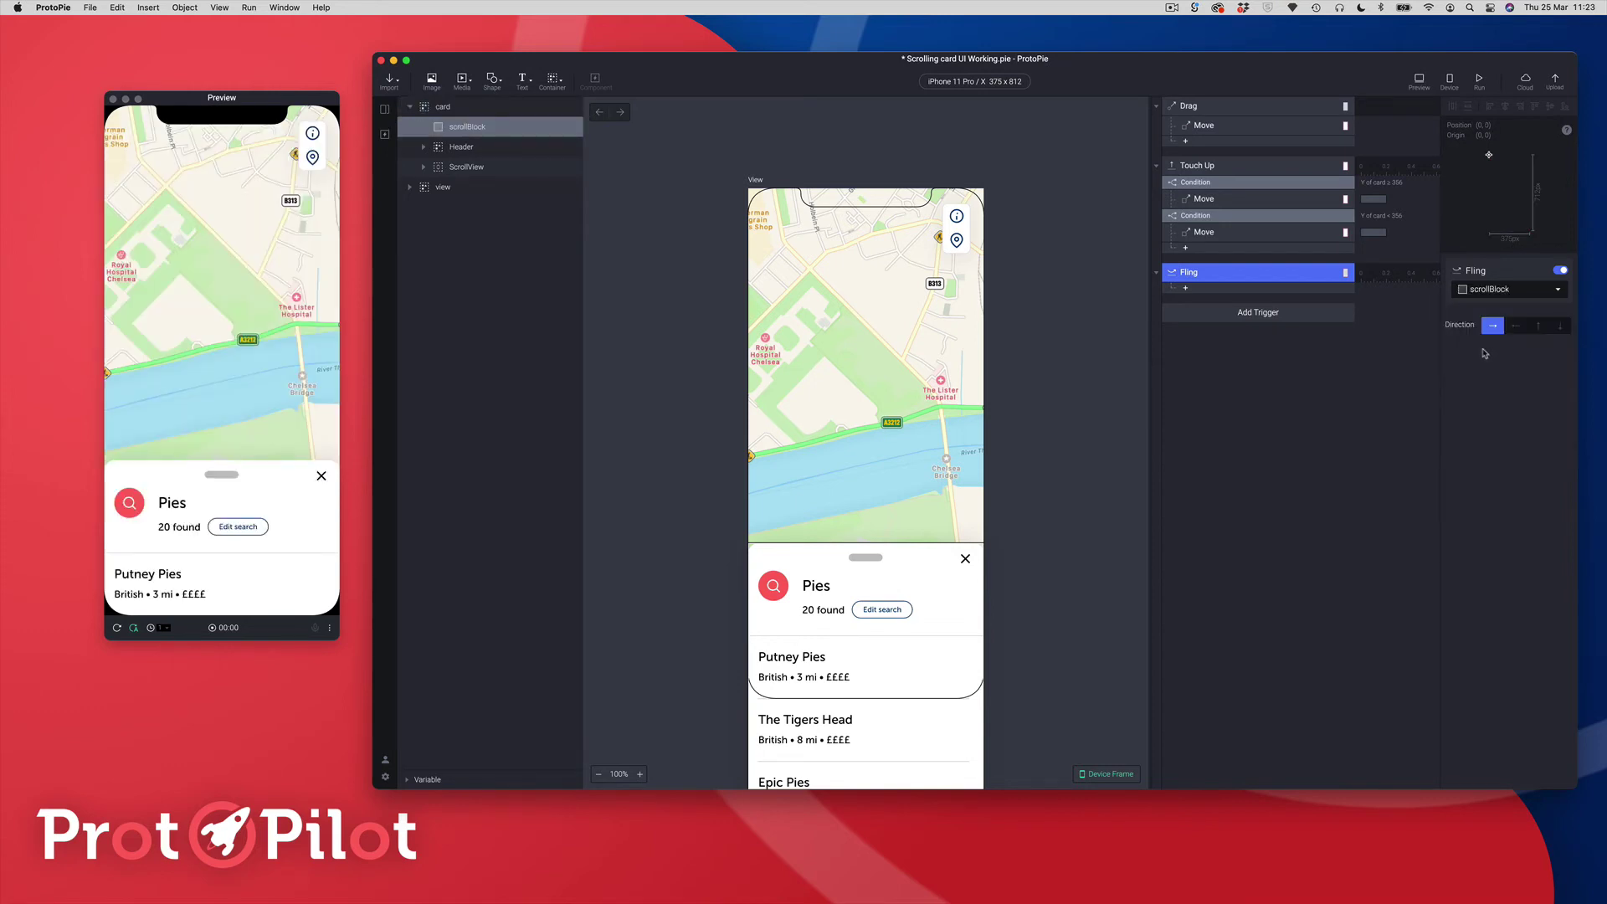
pyautogui.click(1538, 331)
pyautogui.click(1203, 289)
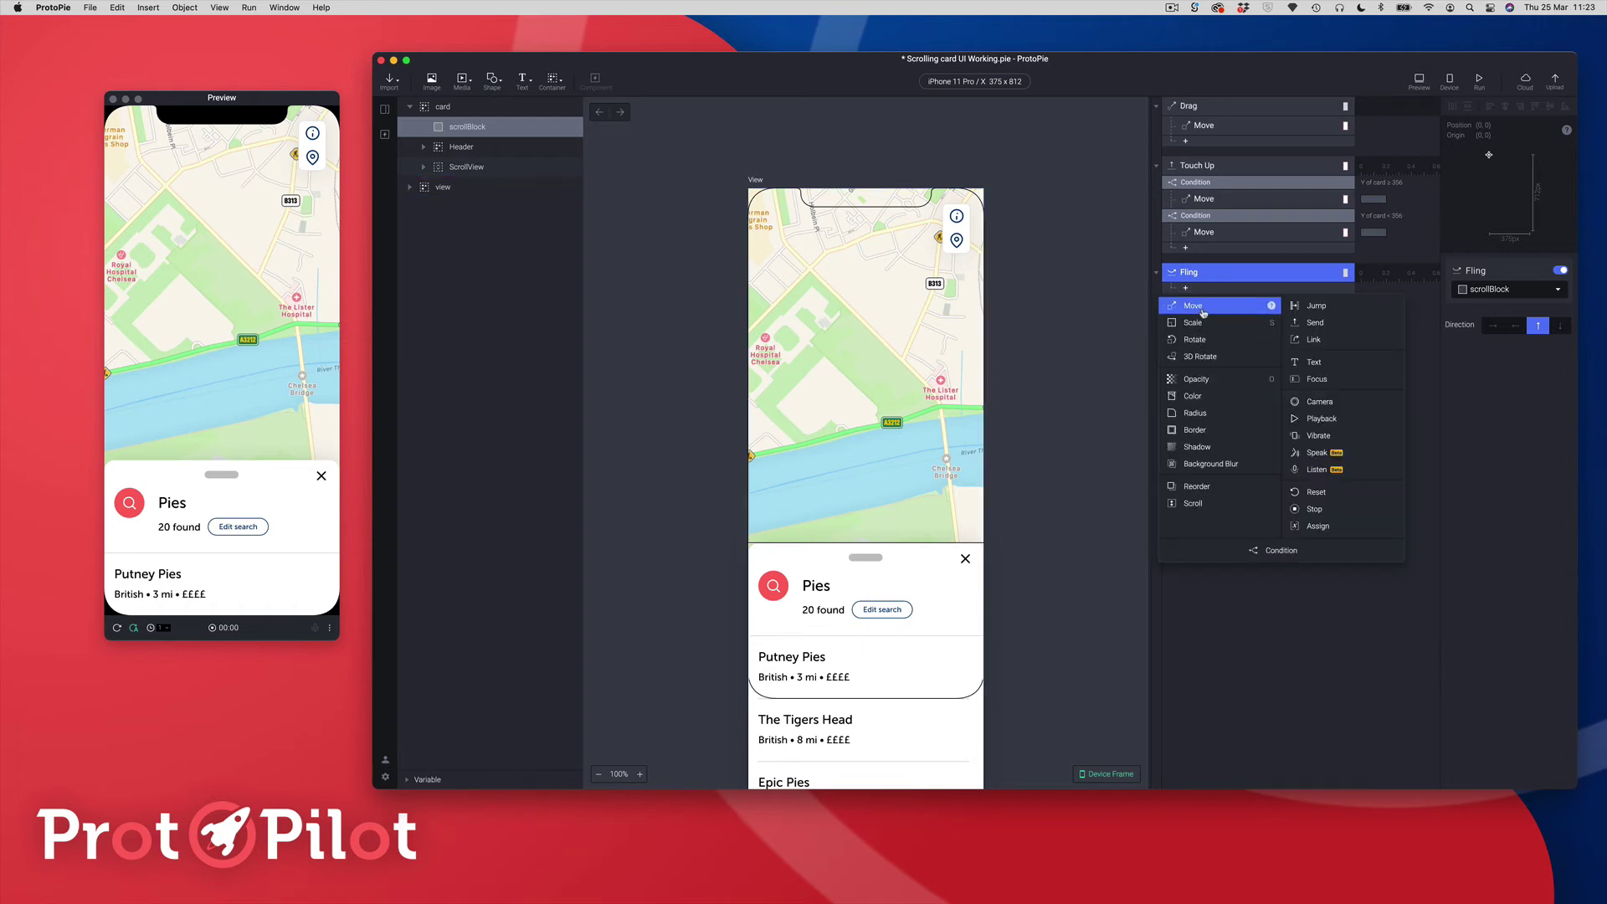
# Step: Add a Move response to the fling that sends the card to Y 100 with Ease Out easing
pyautogui.click(1204, 310)
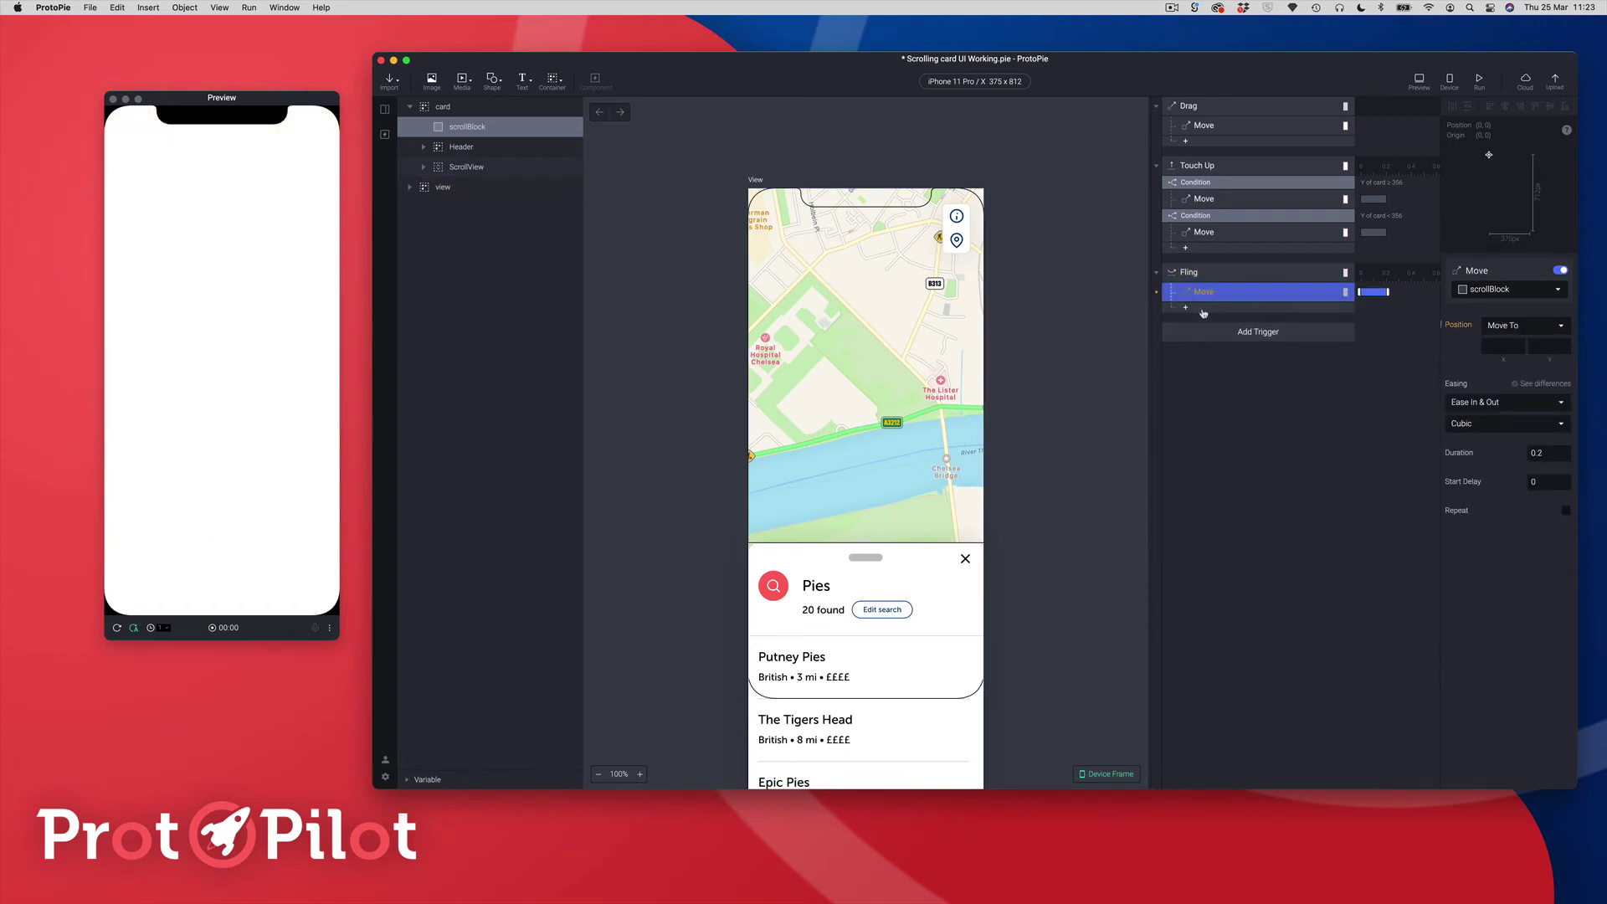
pyautogui.click(1492, 293)
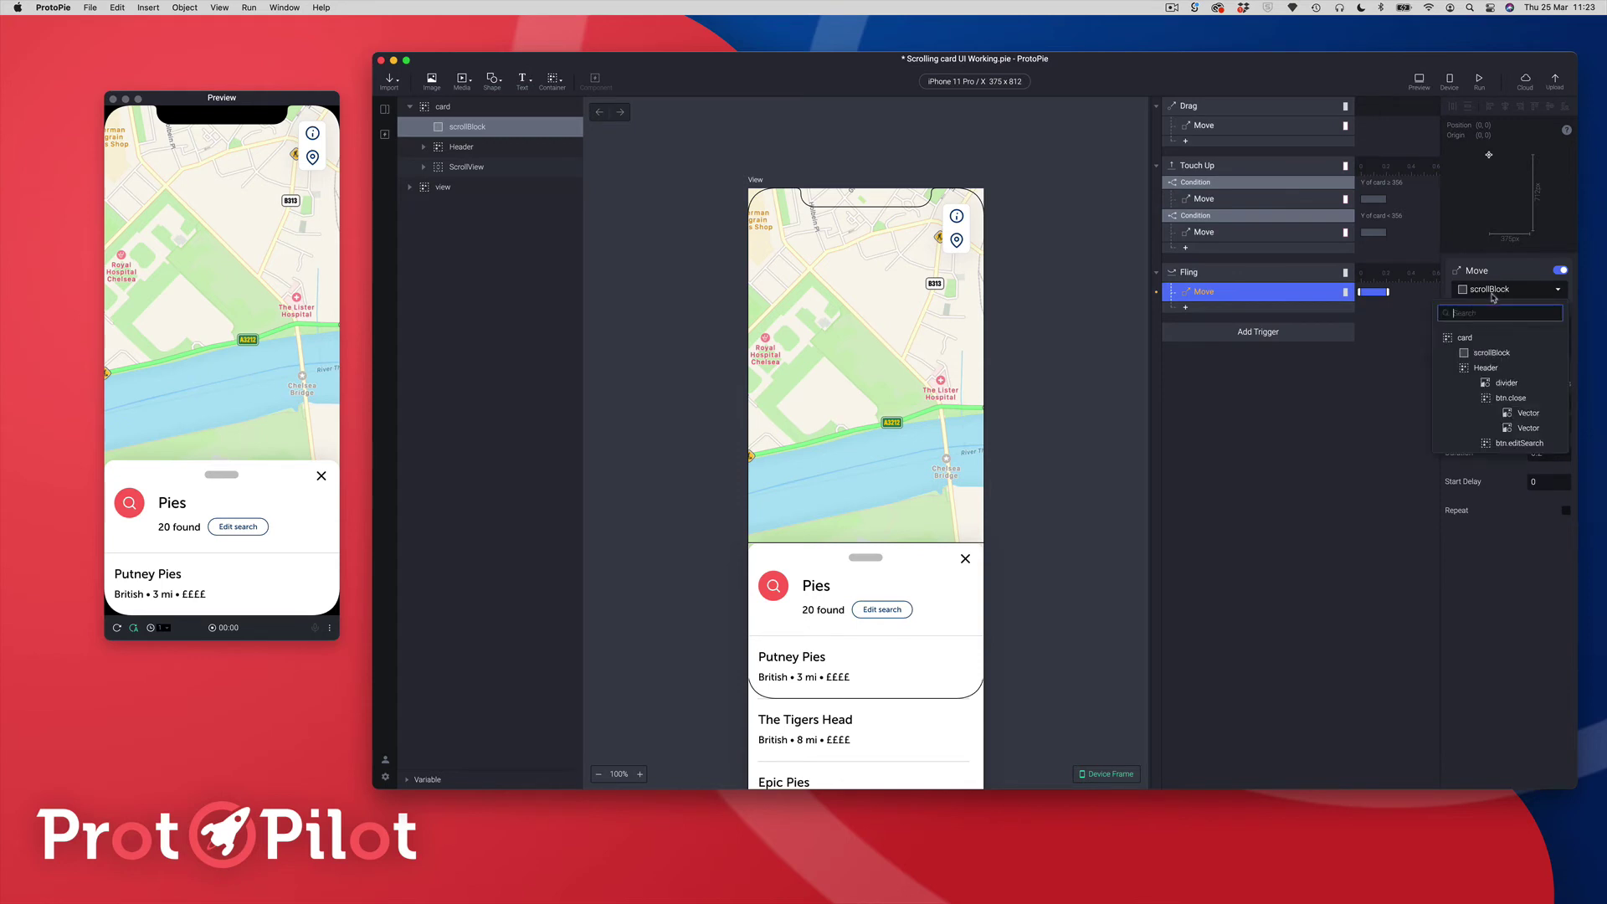
pyautogui.click(1475, 339)
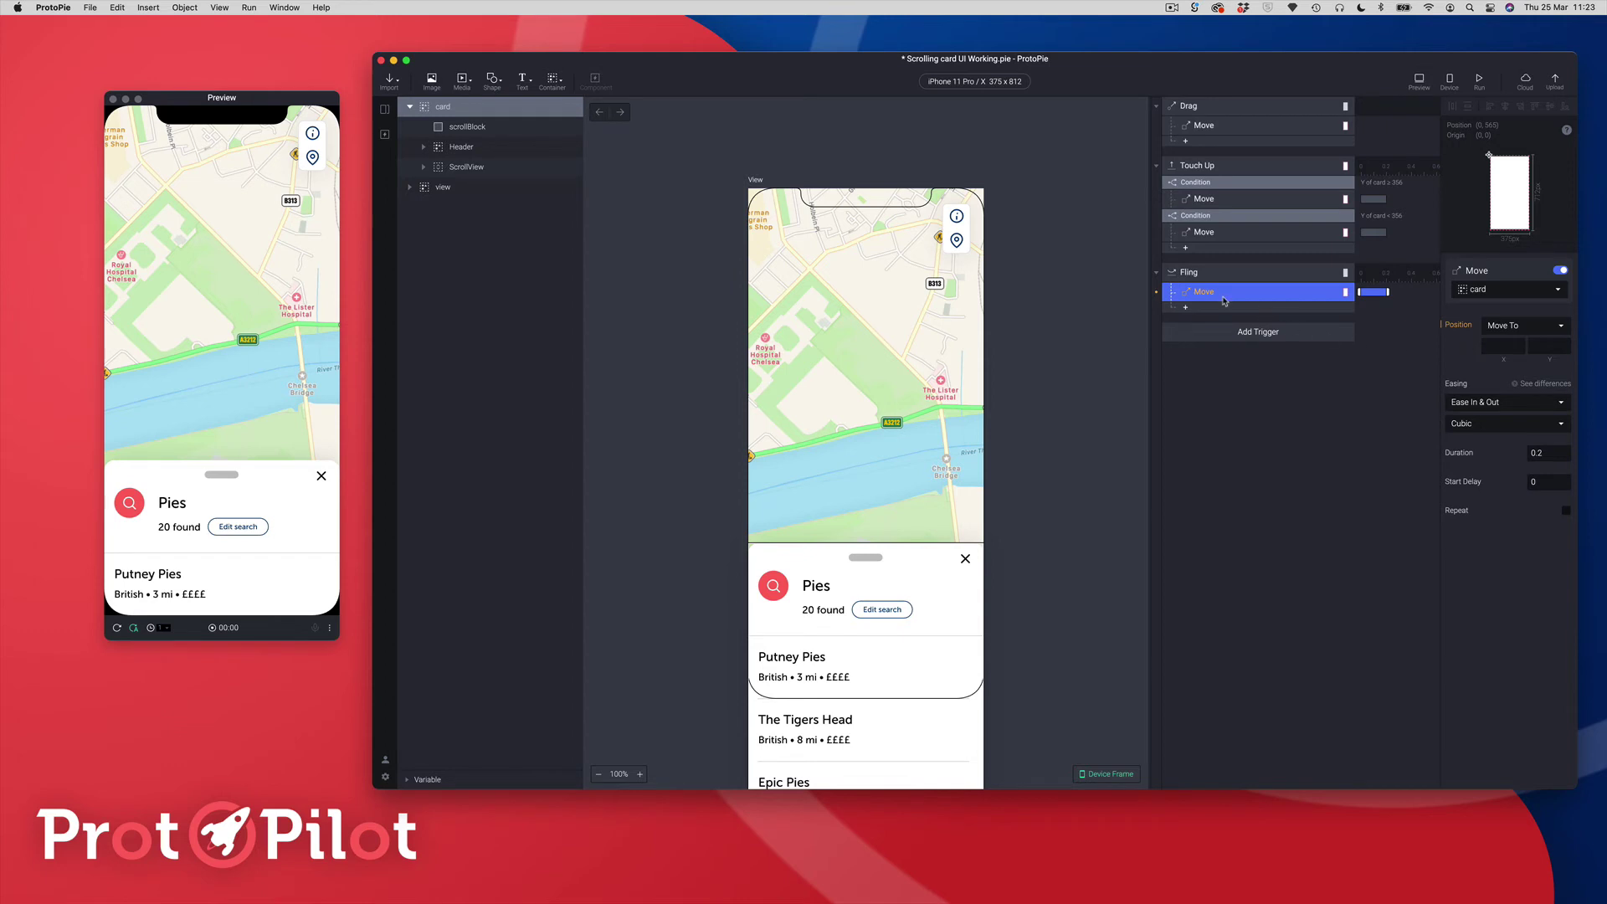
pyautogui.click(1544, 346)
pyautogui.write('100')
pyautogui.press('Return')
pyautogui.click(1492, 405)
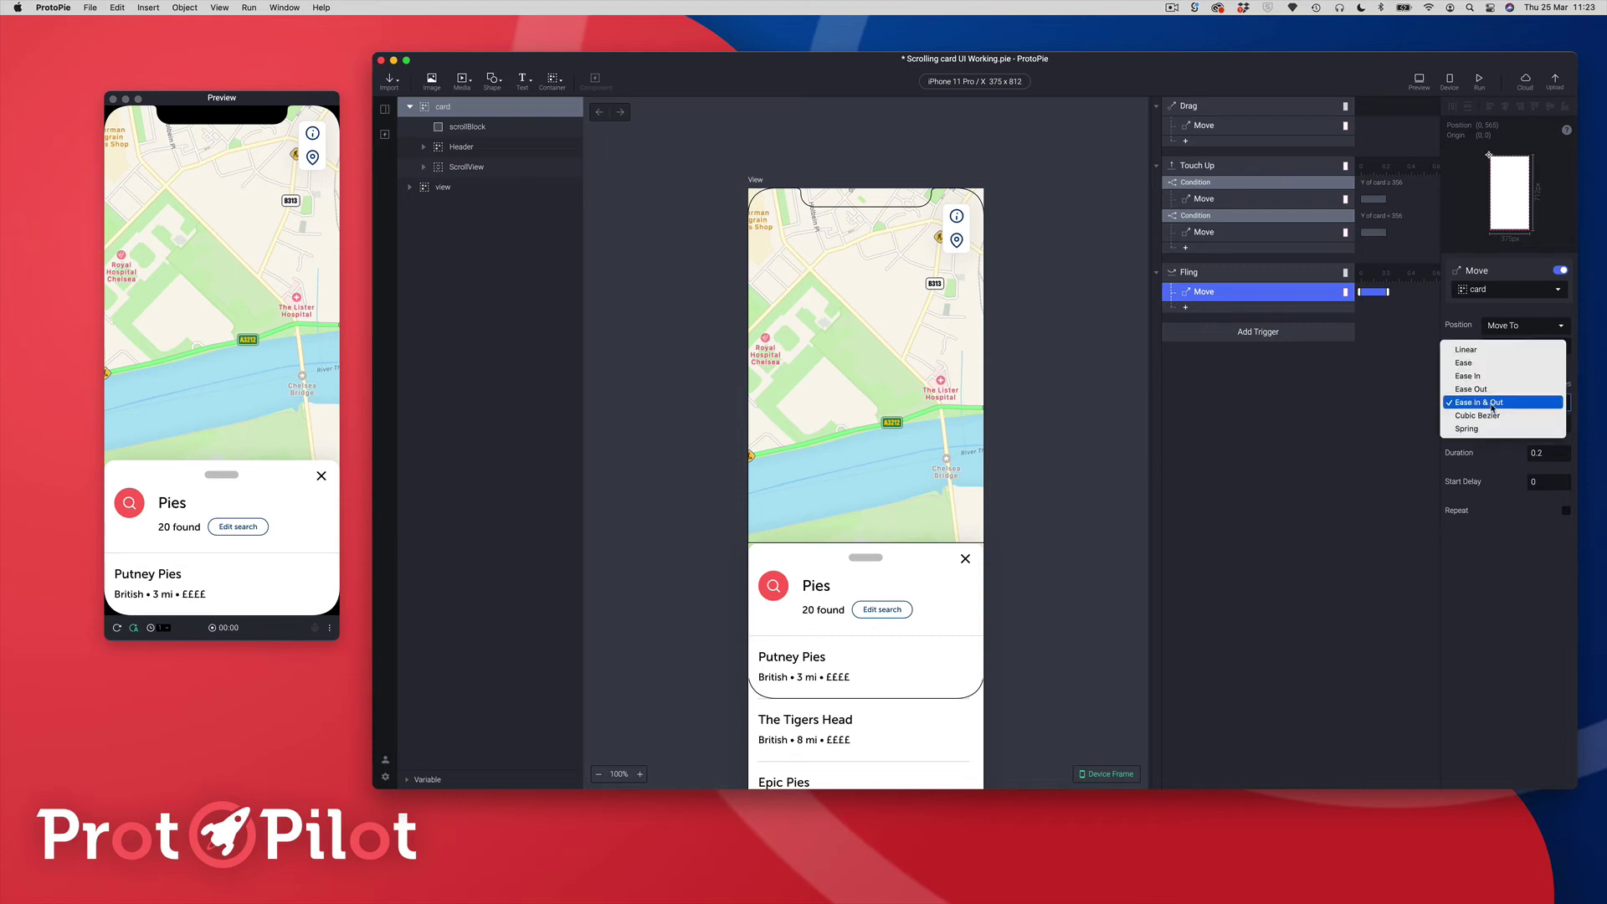
pyautogui.click(1493, 403)
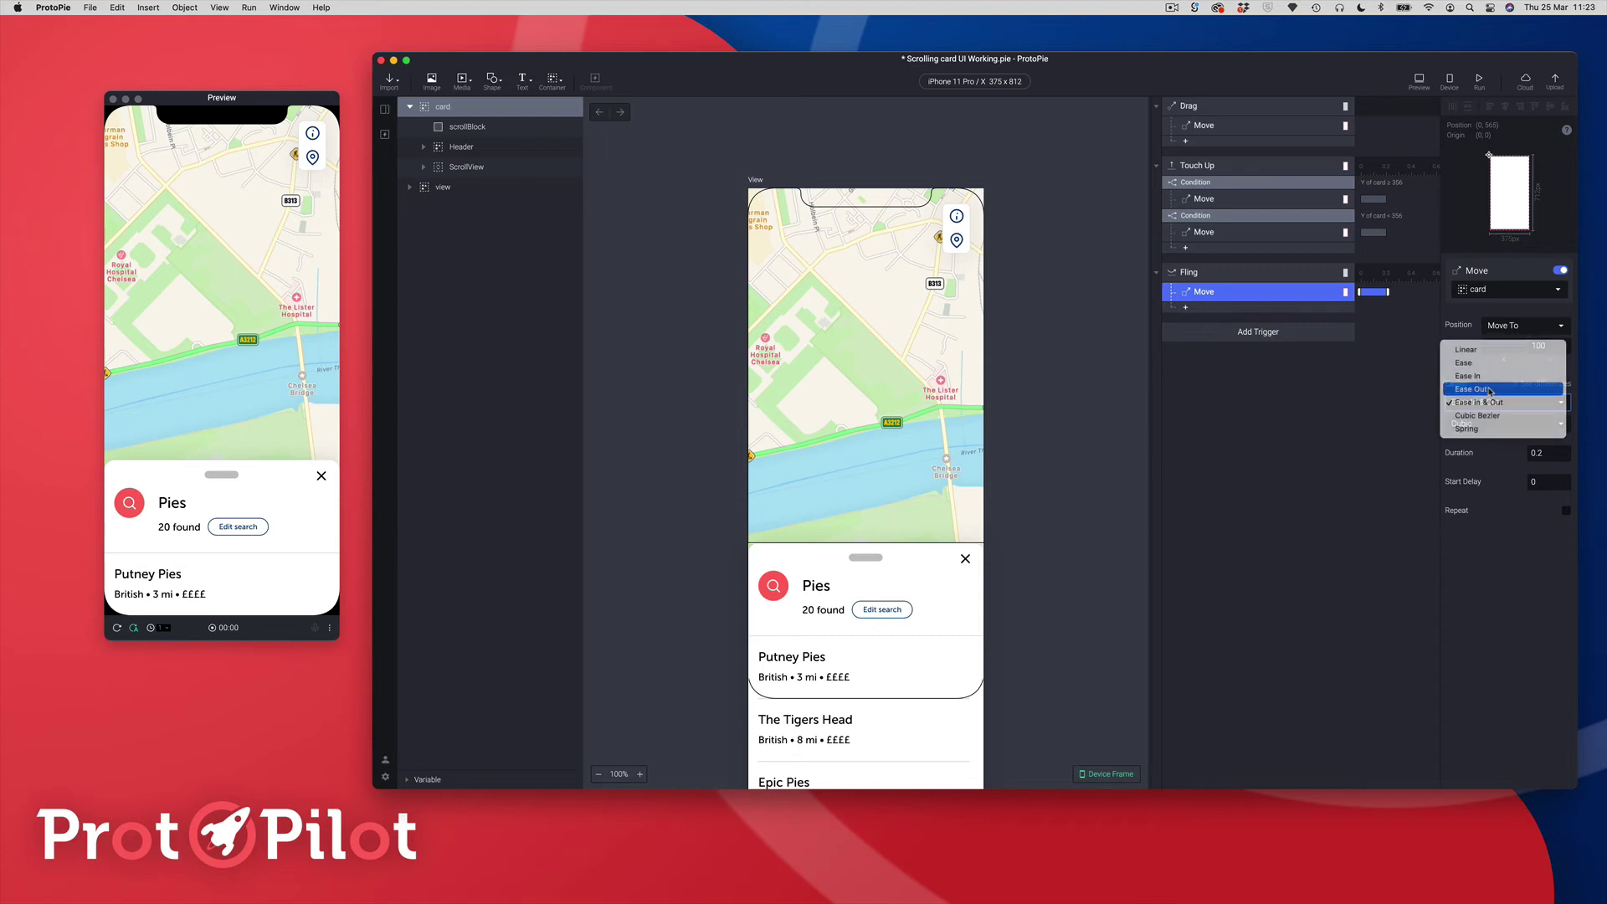
pyautogui.press('Up')
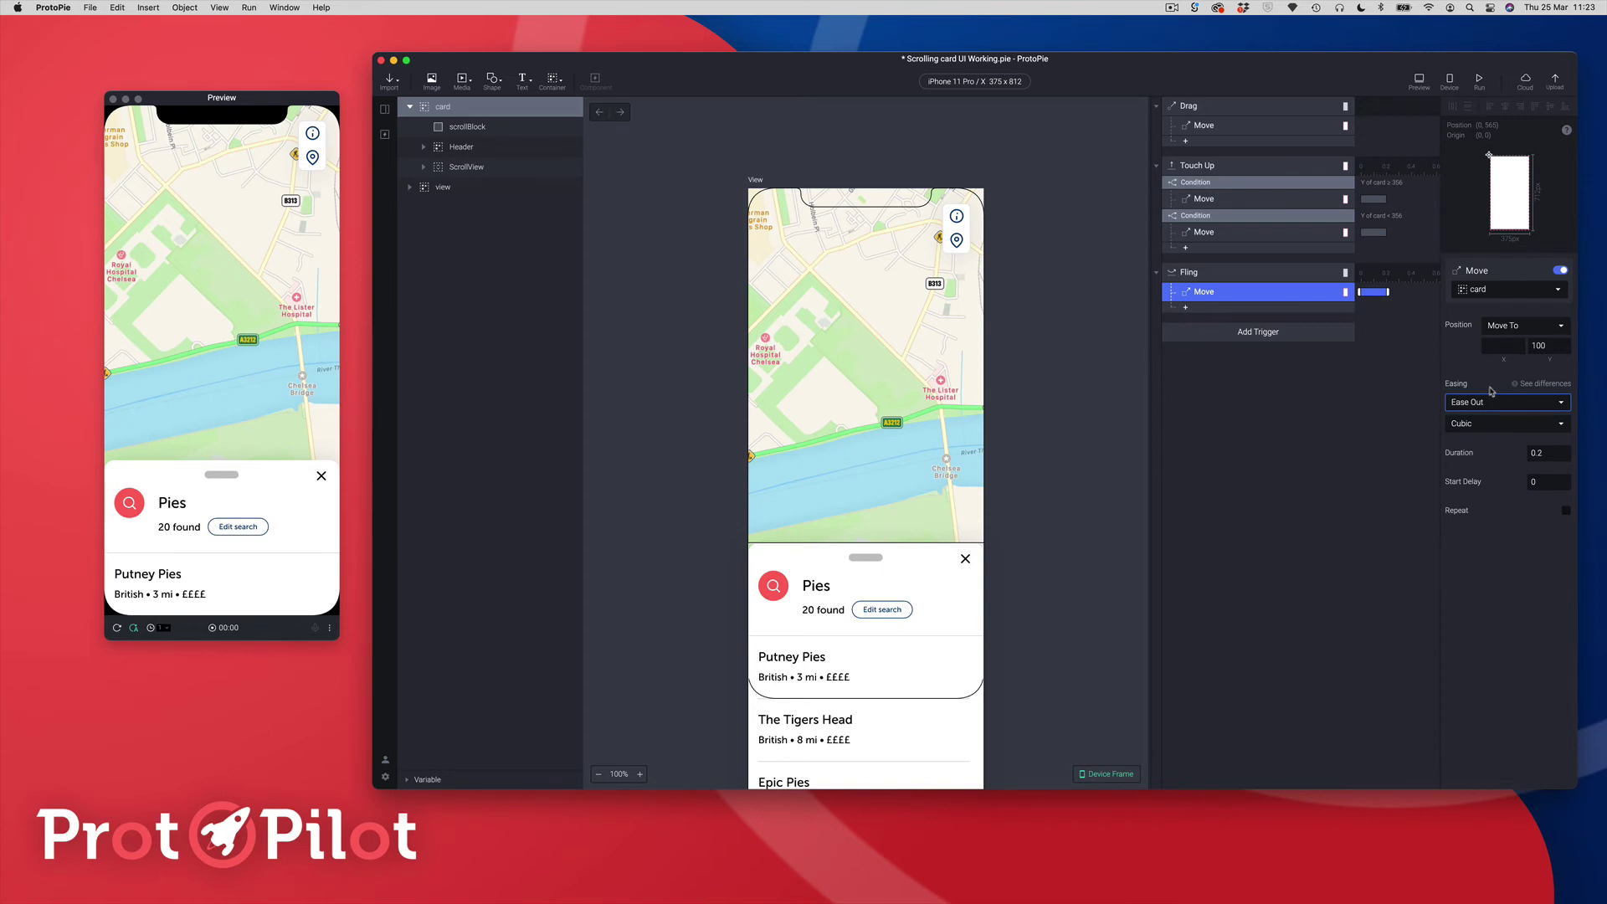
pyautogui.click(1193, 273)
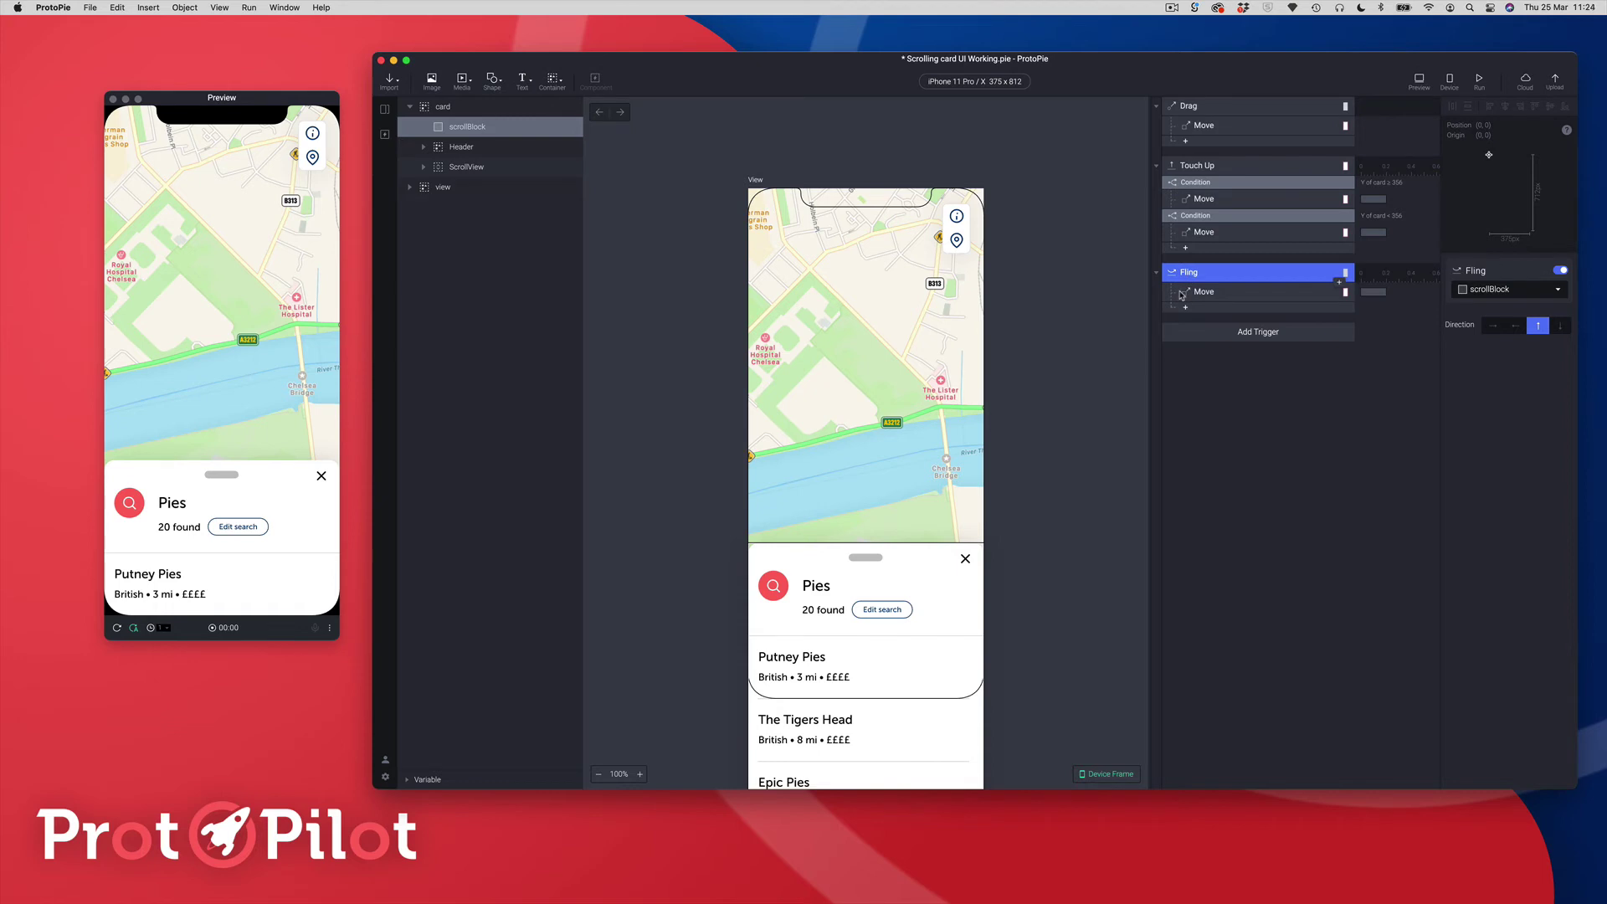
# Step: Duplicate the fling trigger so downward flicks move the card to Y 556
pyautogui.press('super+d')
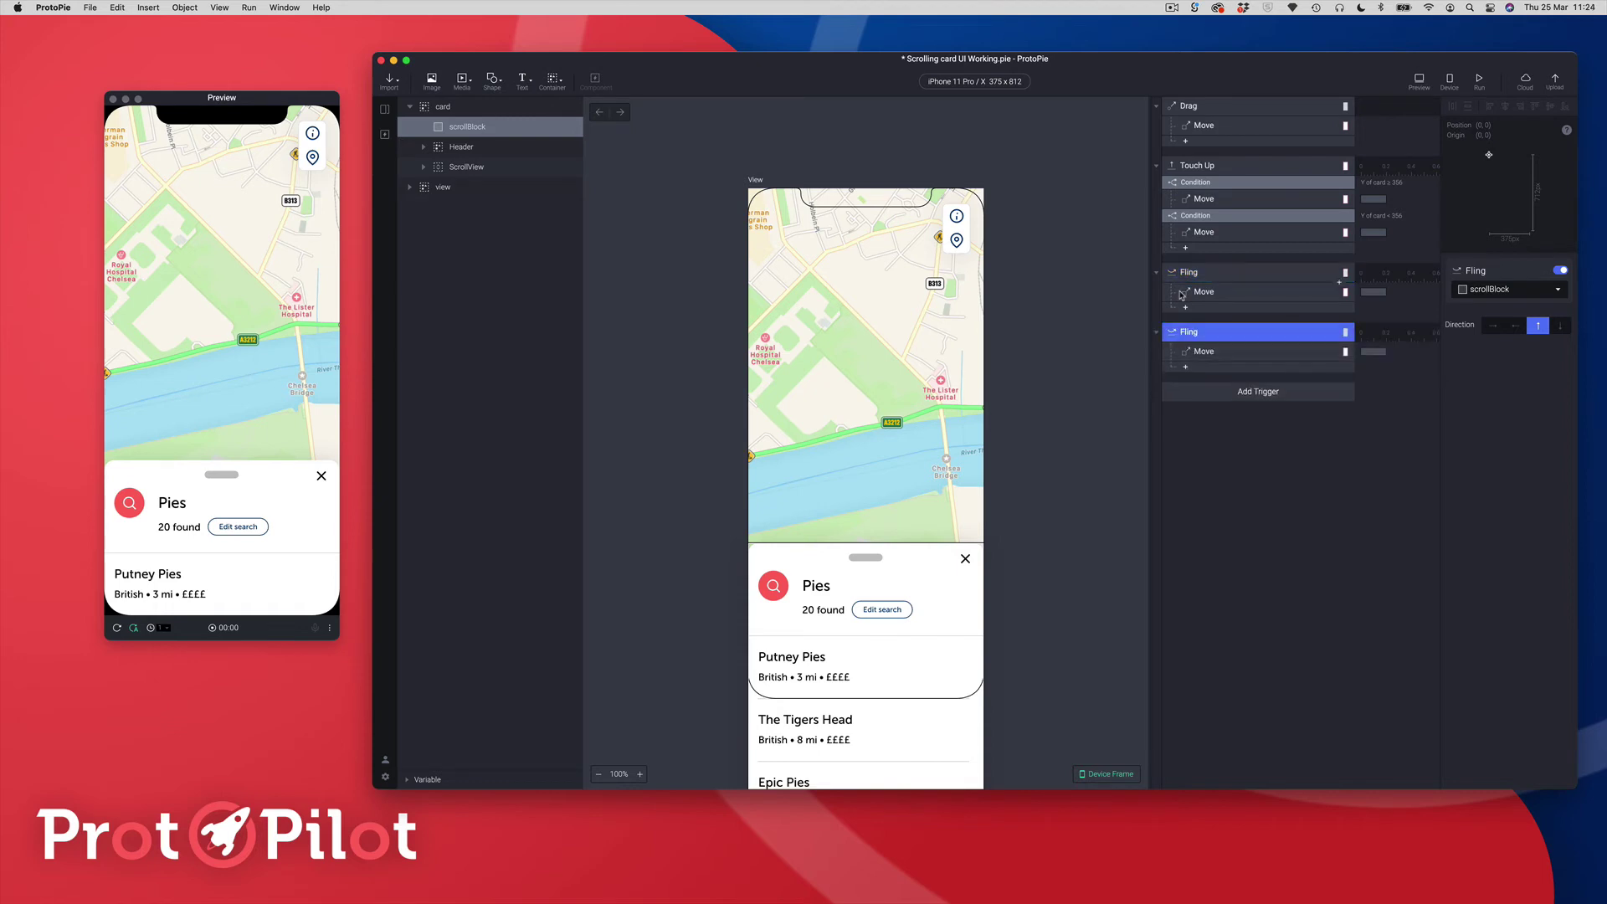
pyautogui.click(1561, 326)
pyautogui.click(1209, 355)
pyautogui.click(1544, 345)
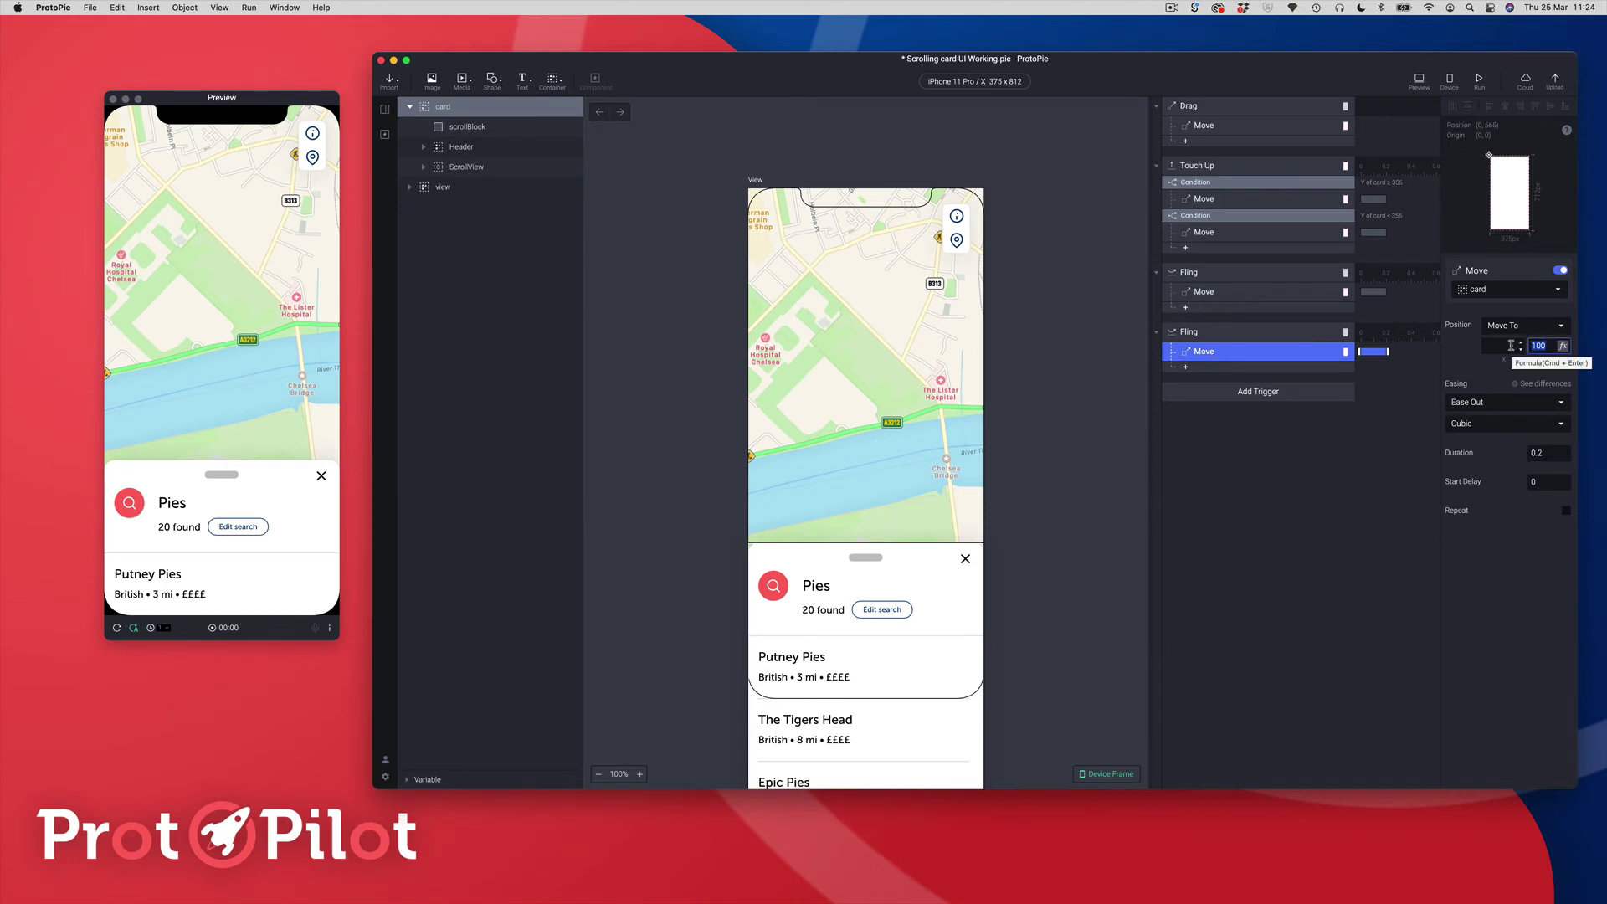
pyautogui.write('556')
pyautogui.press('Return')
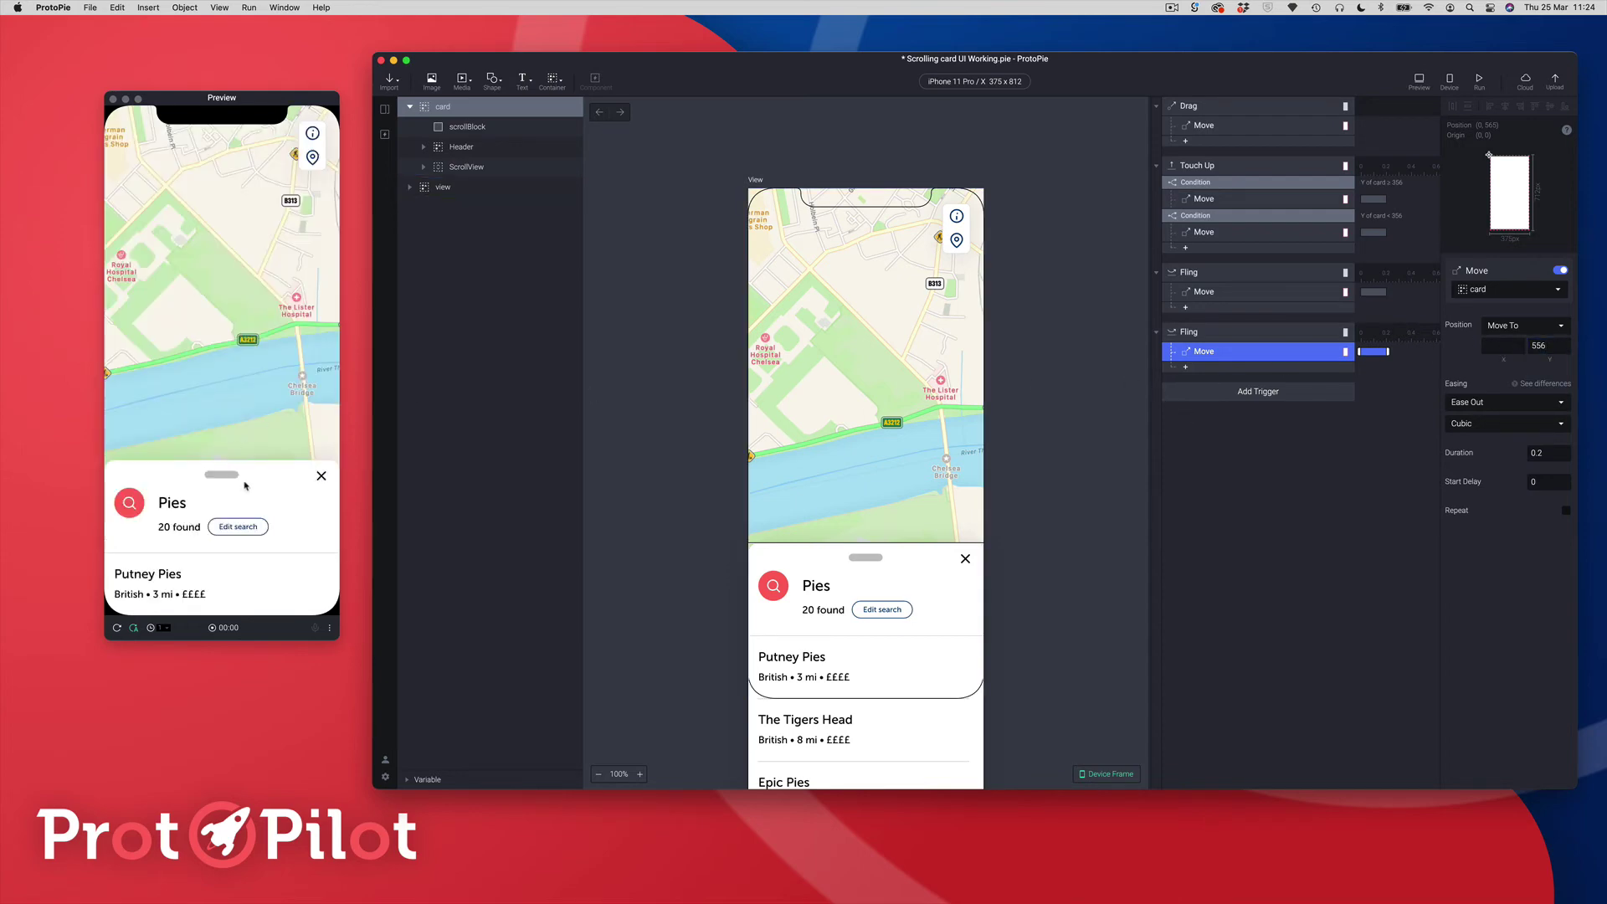
# Step: In the preview, fling the results card up to the list and back down to the map
pyautogui.moveTo(263, 489); pyautogui.dragTo(239, 293)
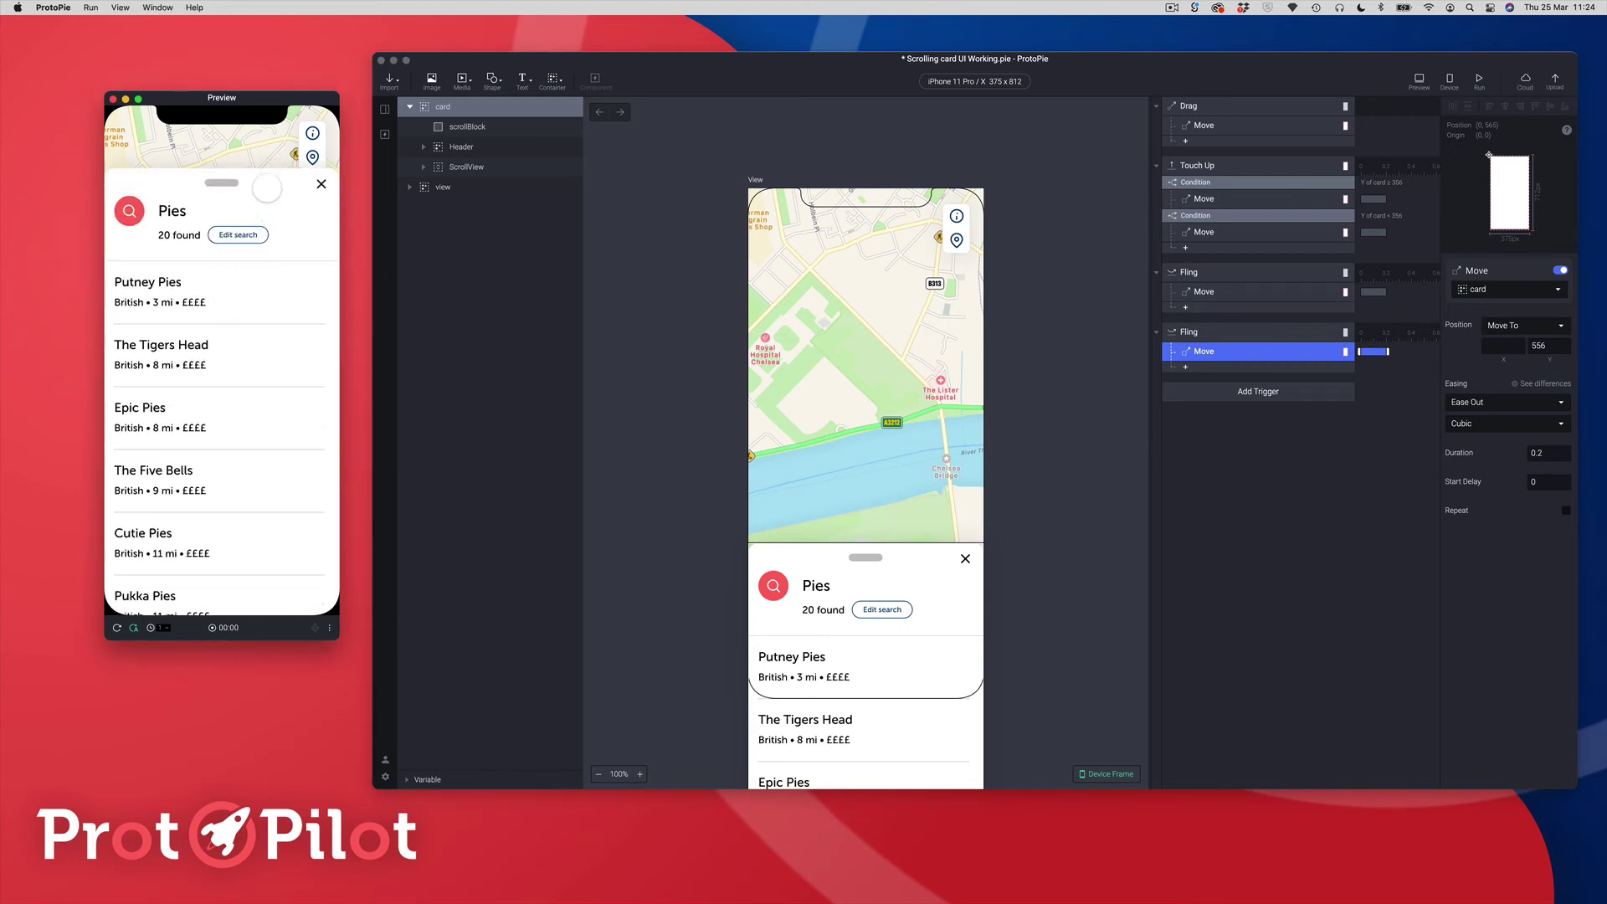
pyautogui.moveTo(266, 191); pyautogui.dragTo(269, 390)
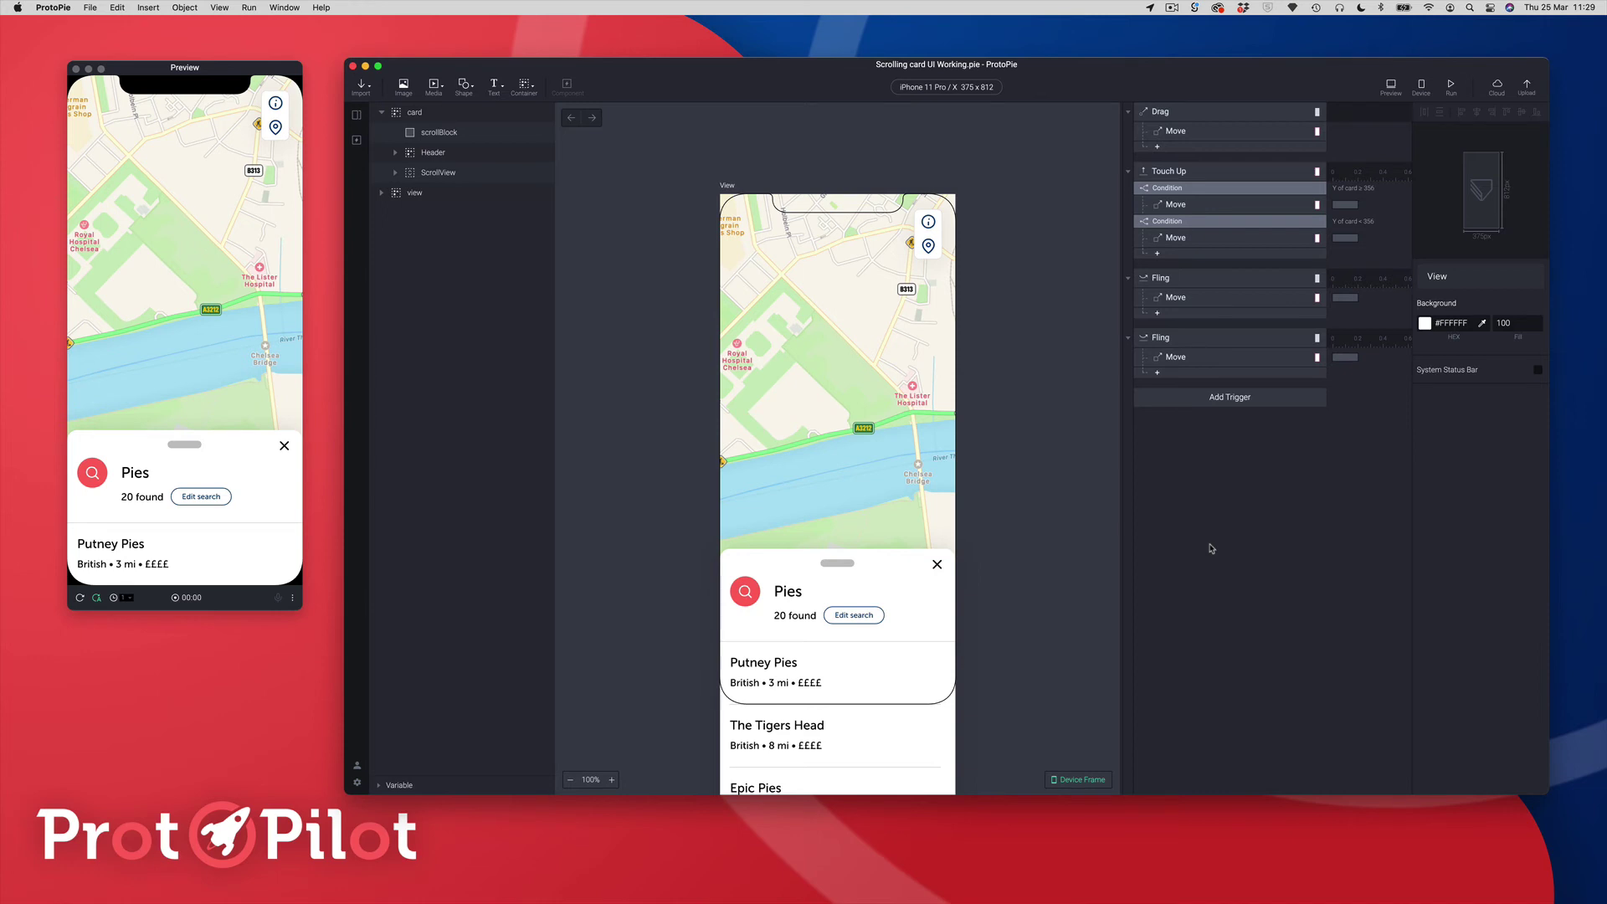
# Step: Add a Detect trigger on the card layer, watching its Y property
pyautogui.click(1182, 402)
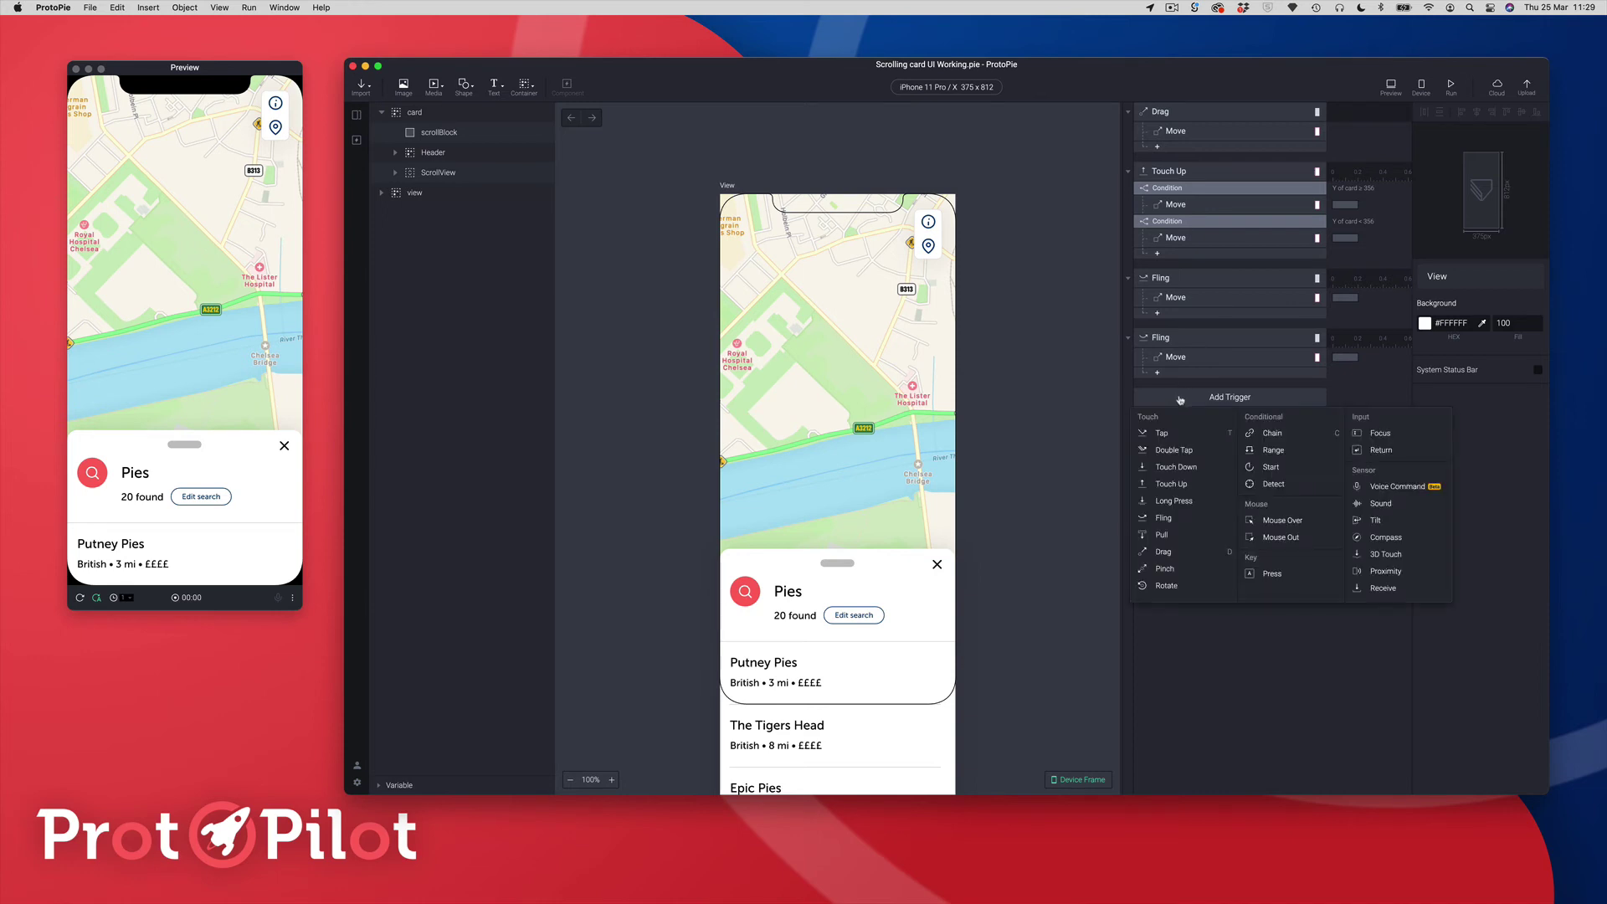
pyautogui.click(1272, 485)
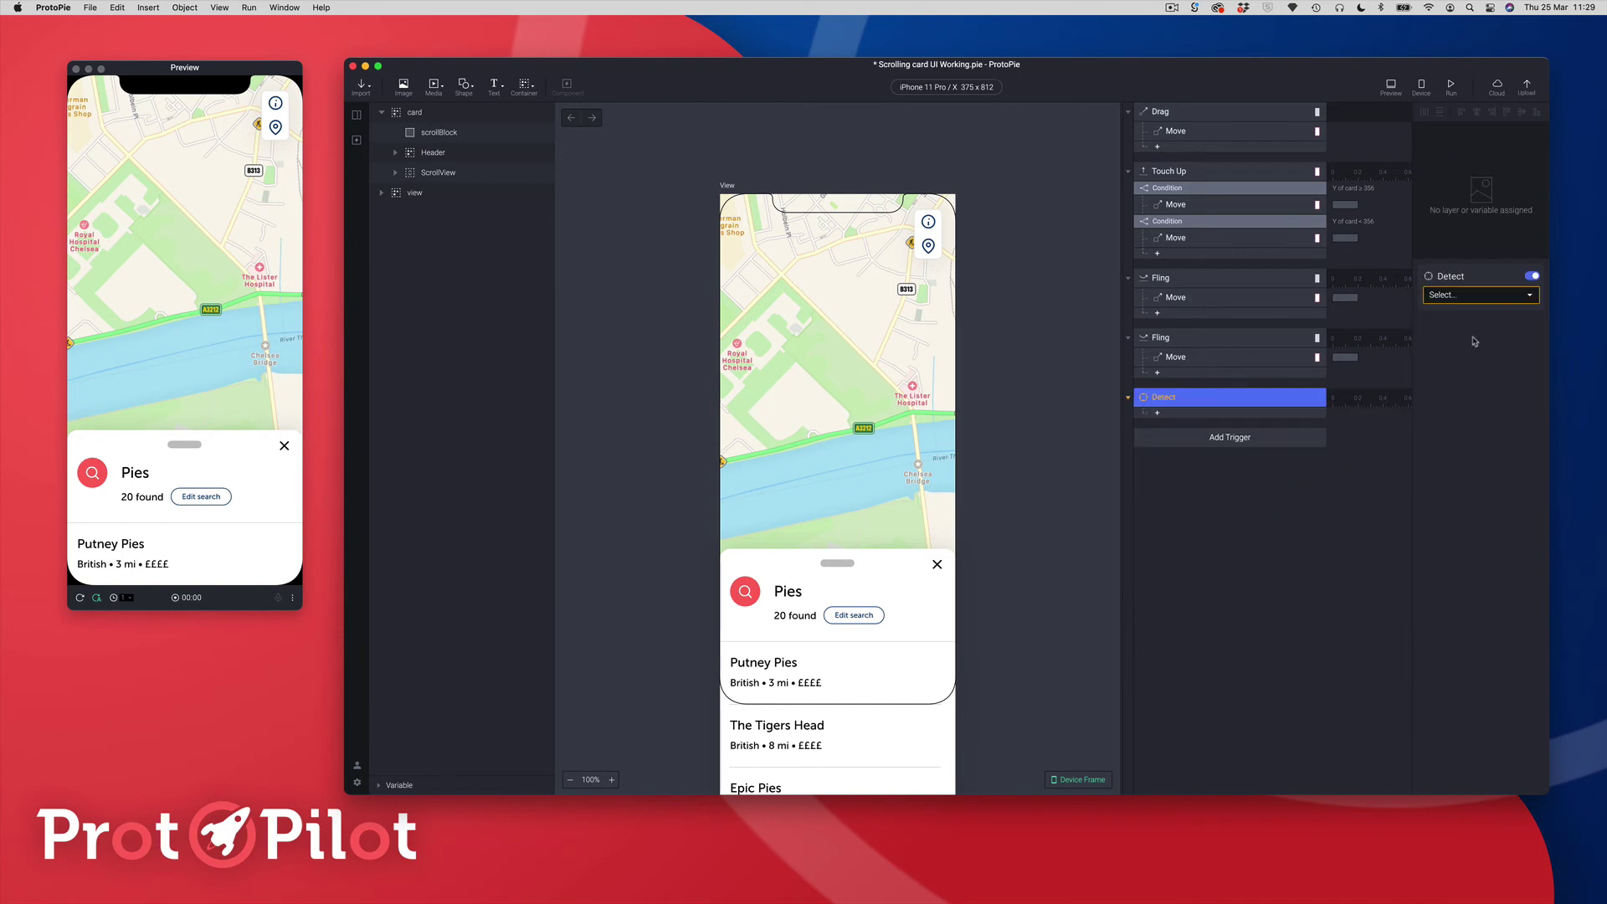
pyautogui.click(1457, 295)
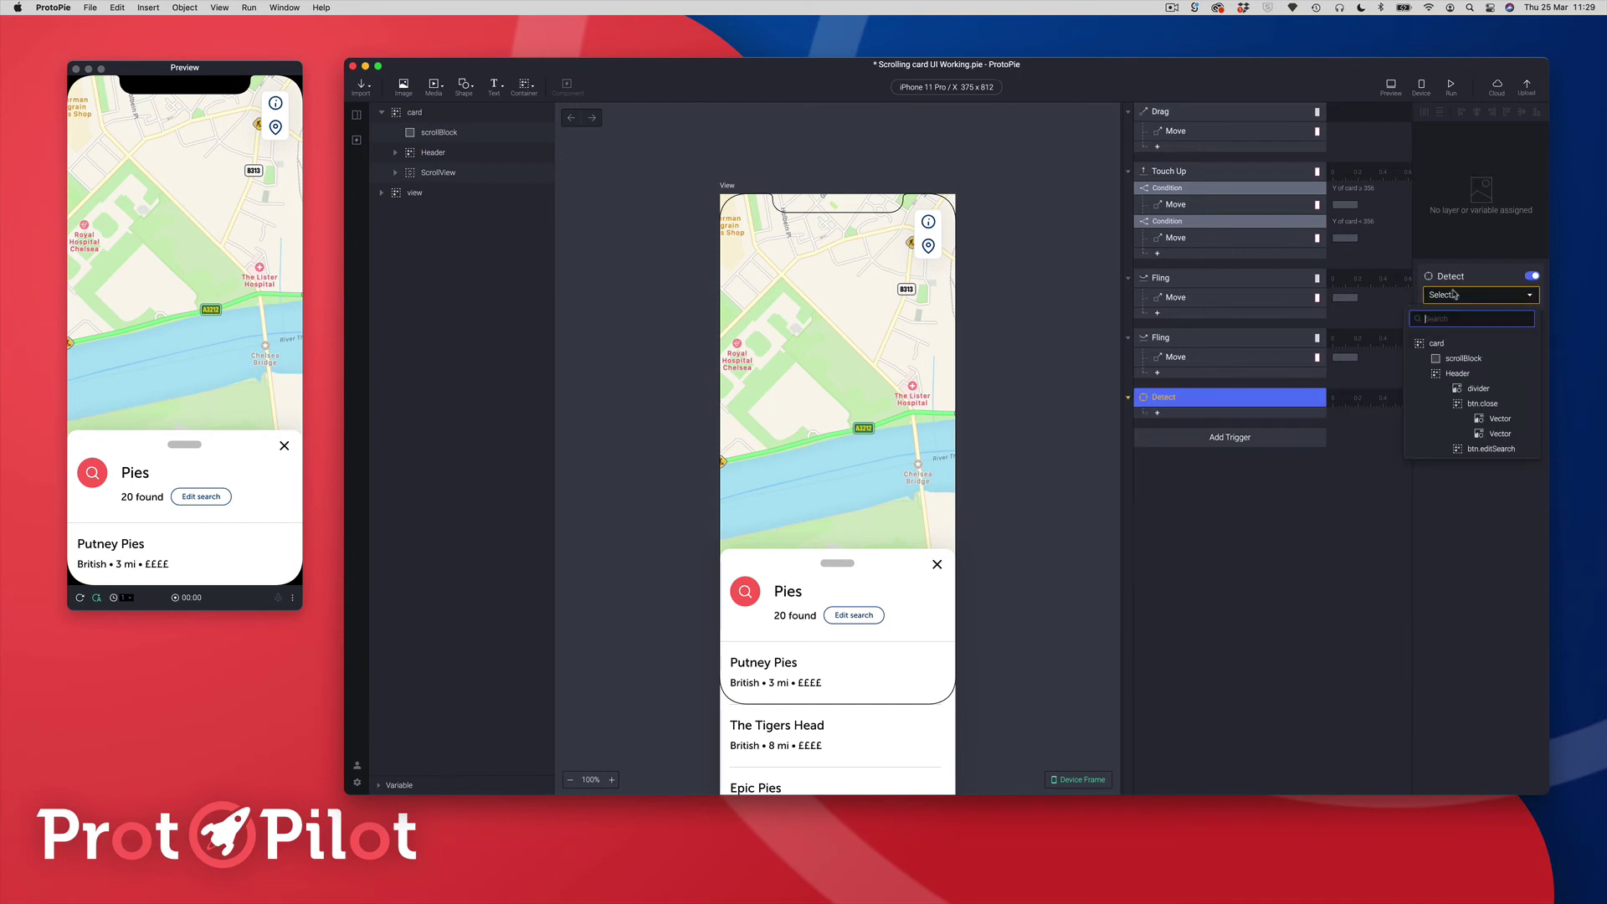
pyautogui.click(1435, 343)
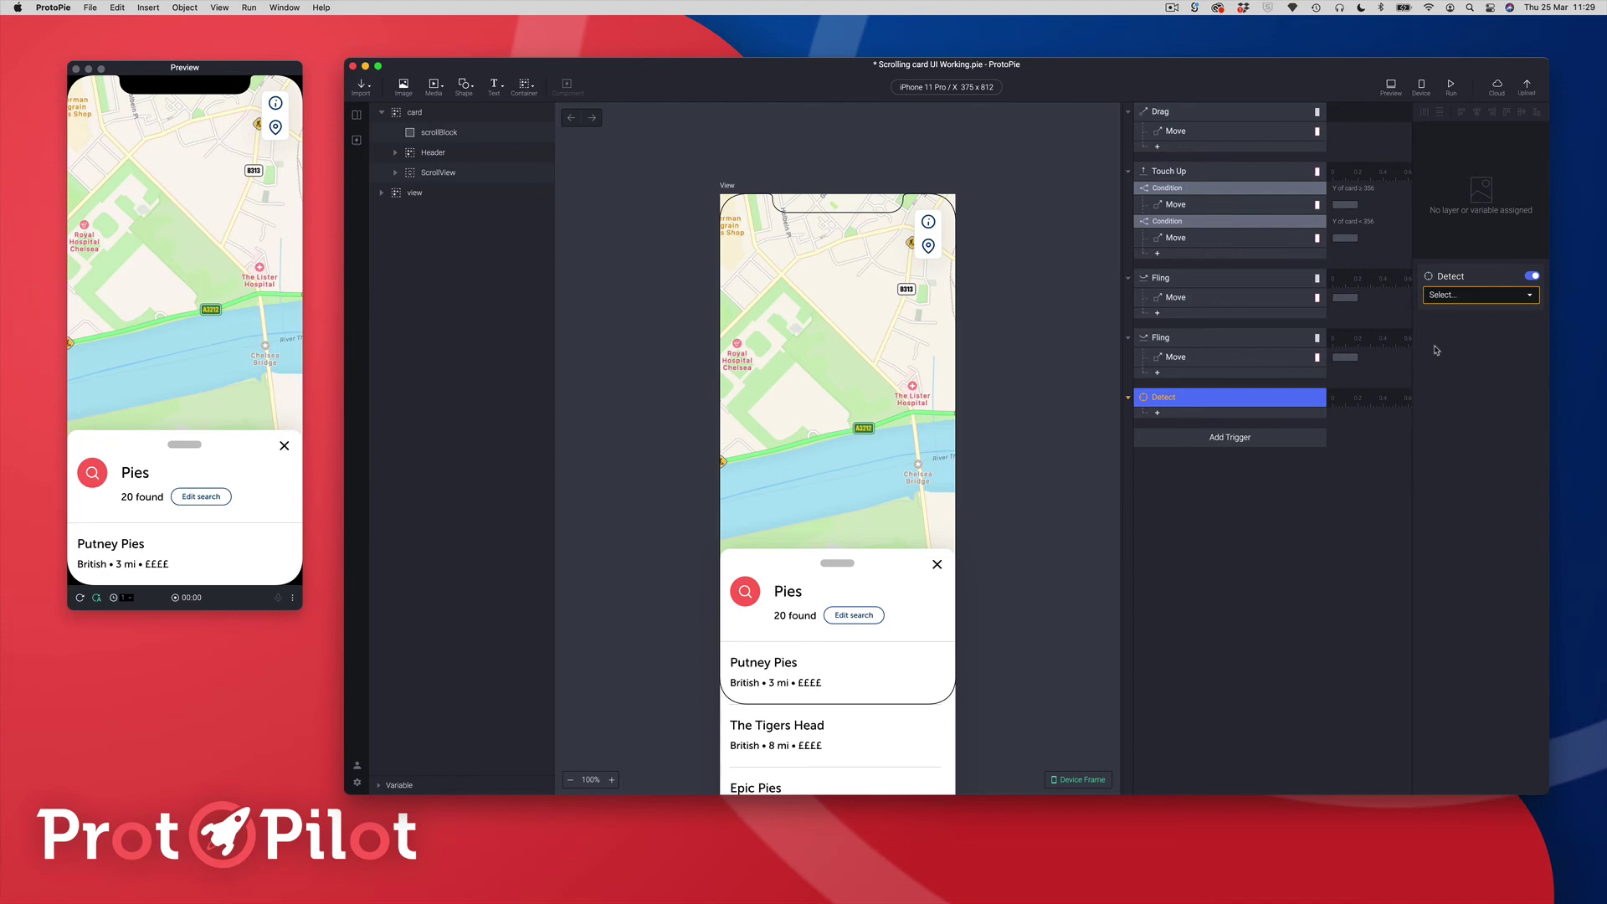
pyautogui.click(1473, 316)
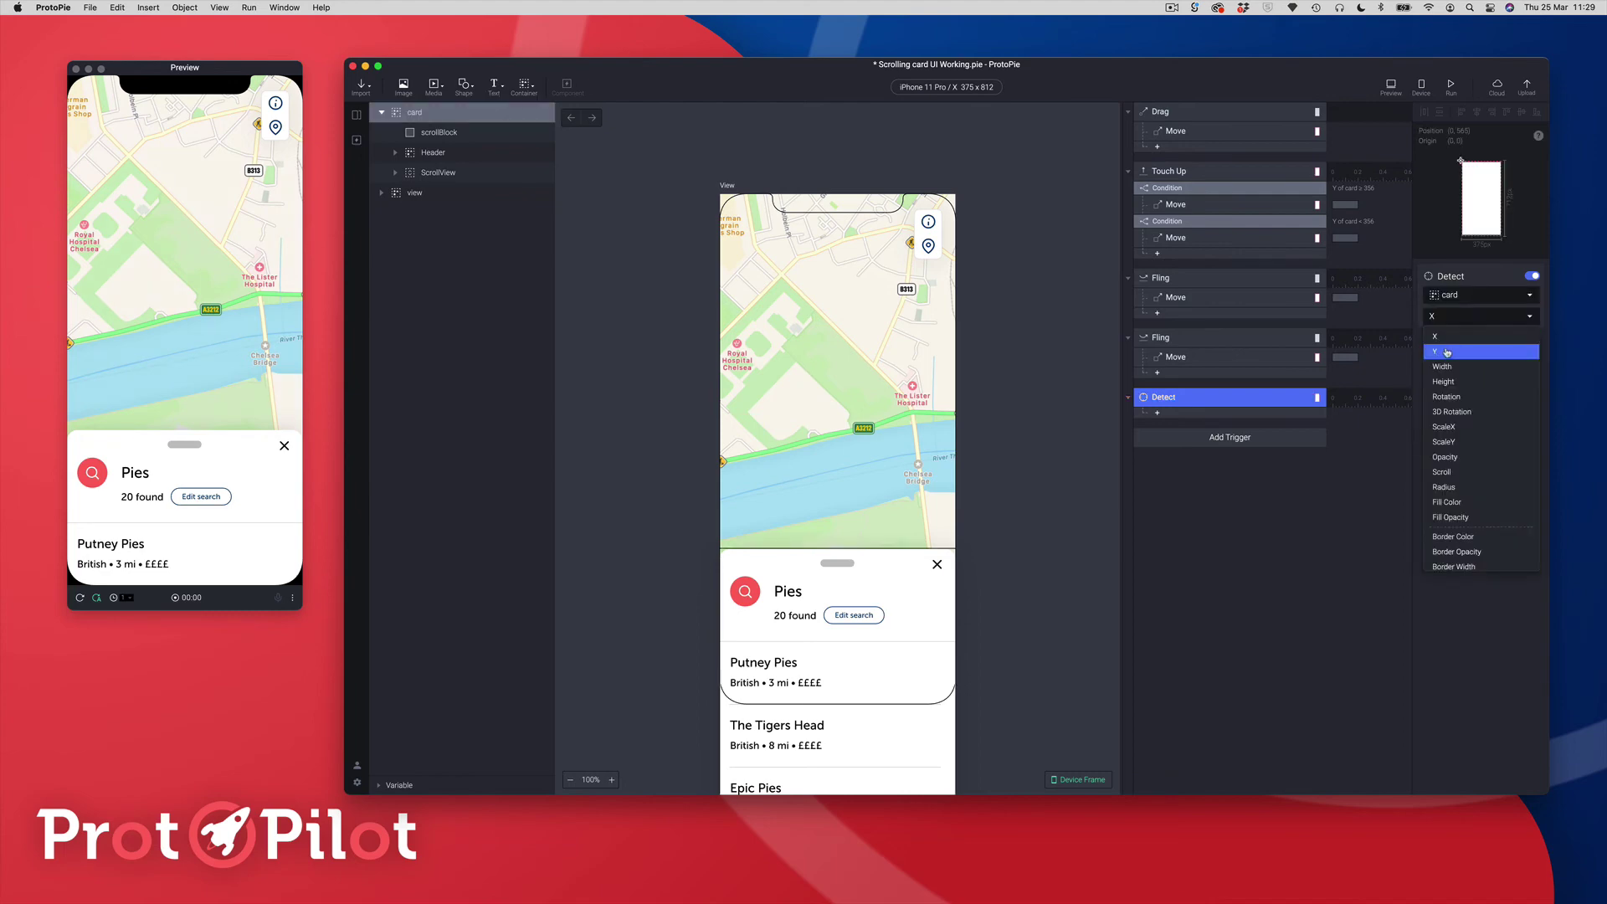
pyautogui.click(1448, 351)
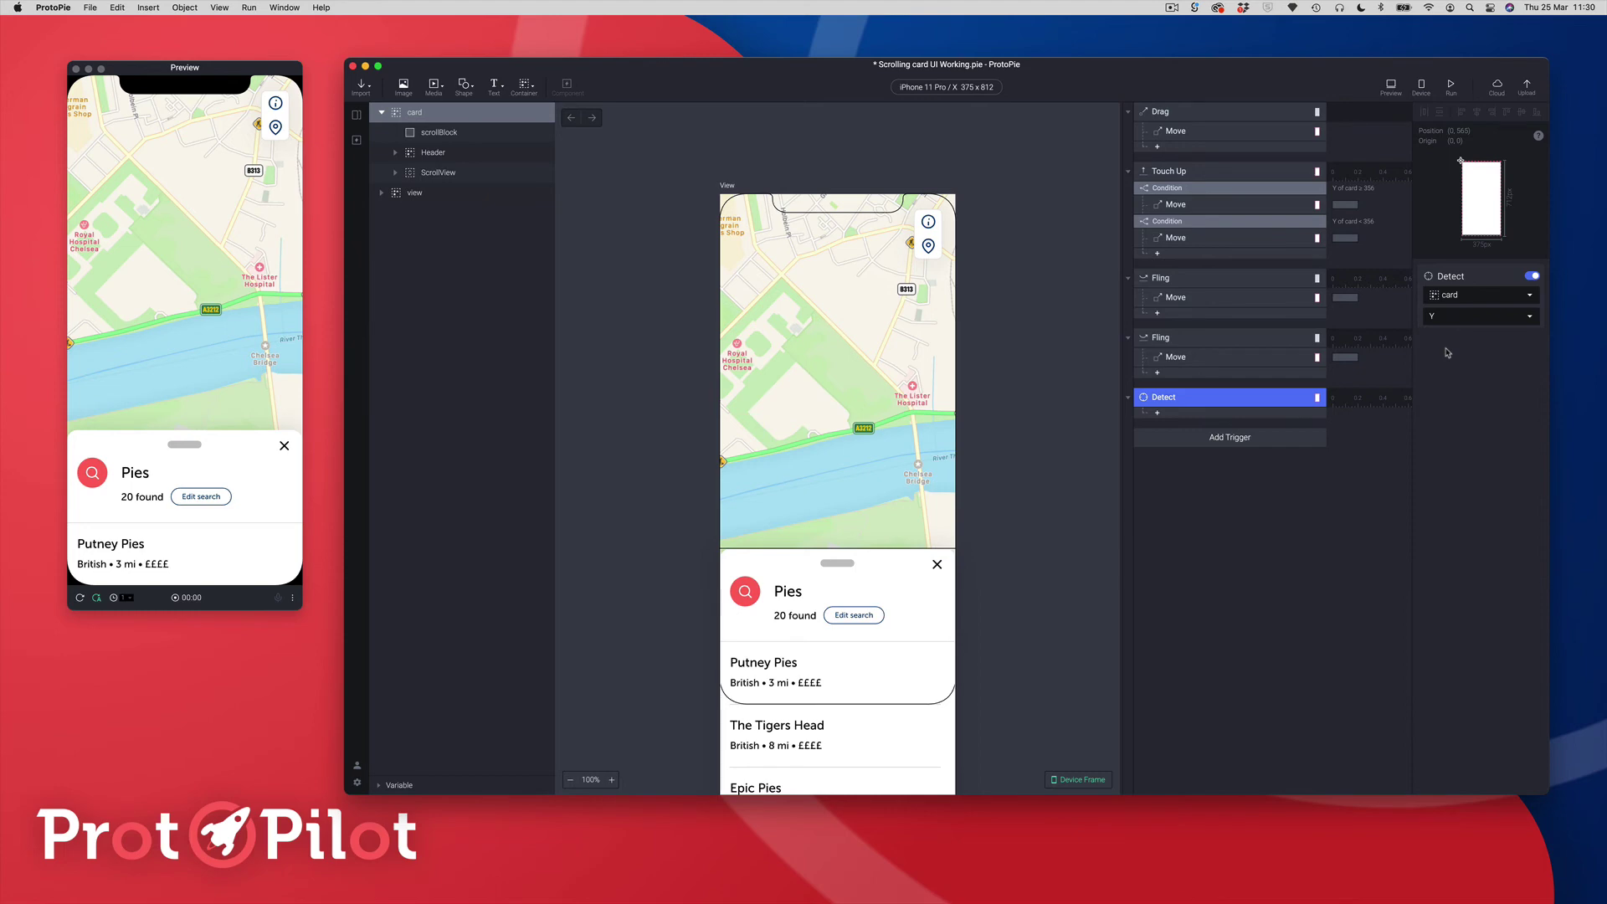
pyautogui.click(1168, 414)
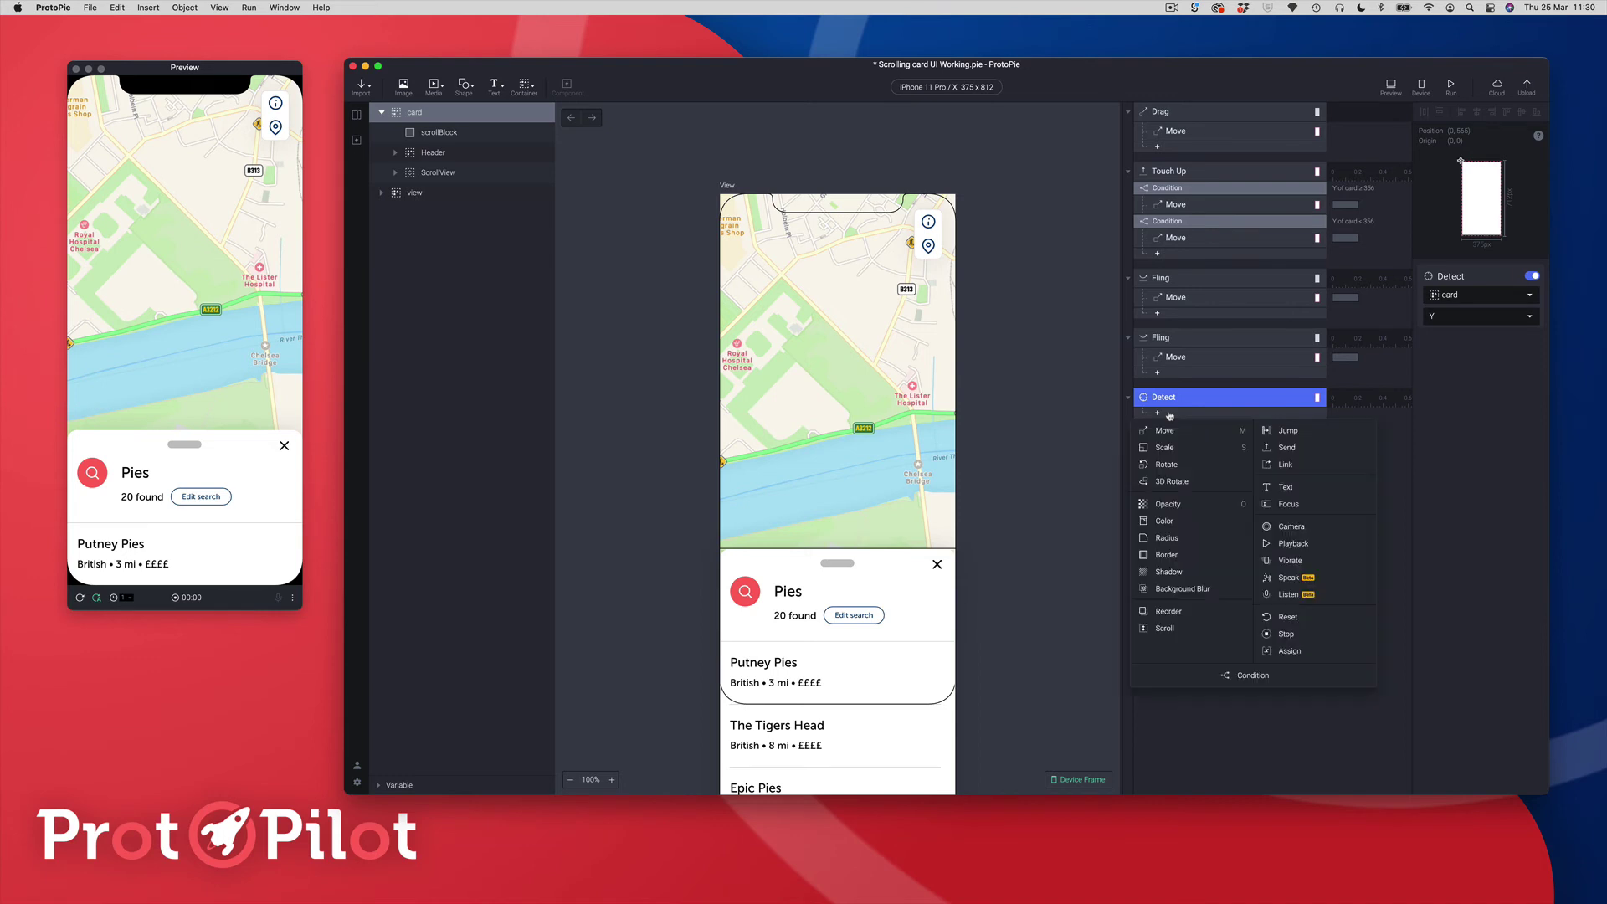
# Step: Add a condition under Detect that checks whether the card's Y equals 100
pyautogui.click(1238, 674)
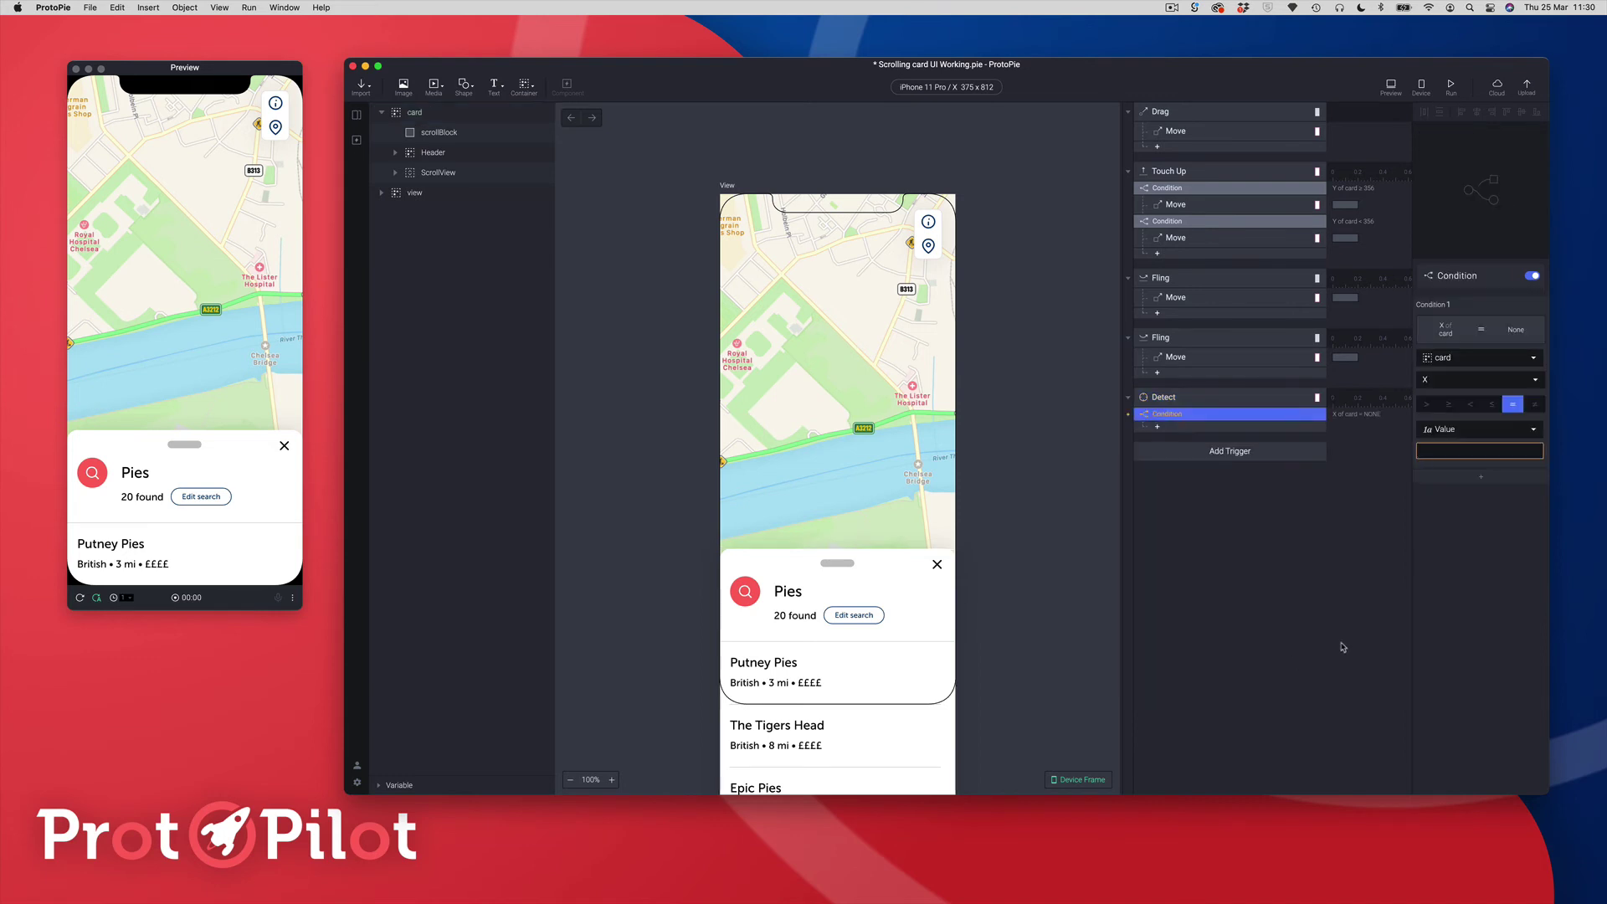
pyautogui.click(1446, 380)
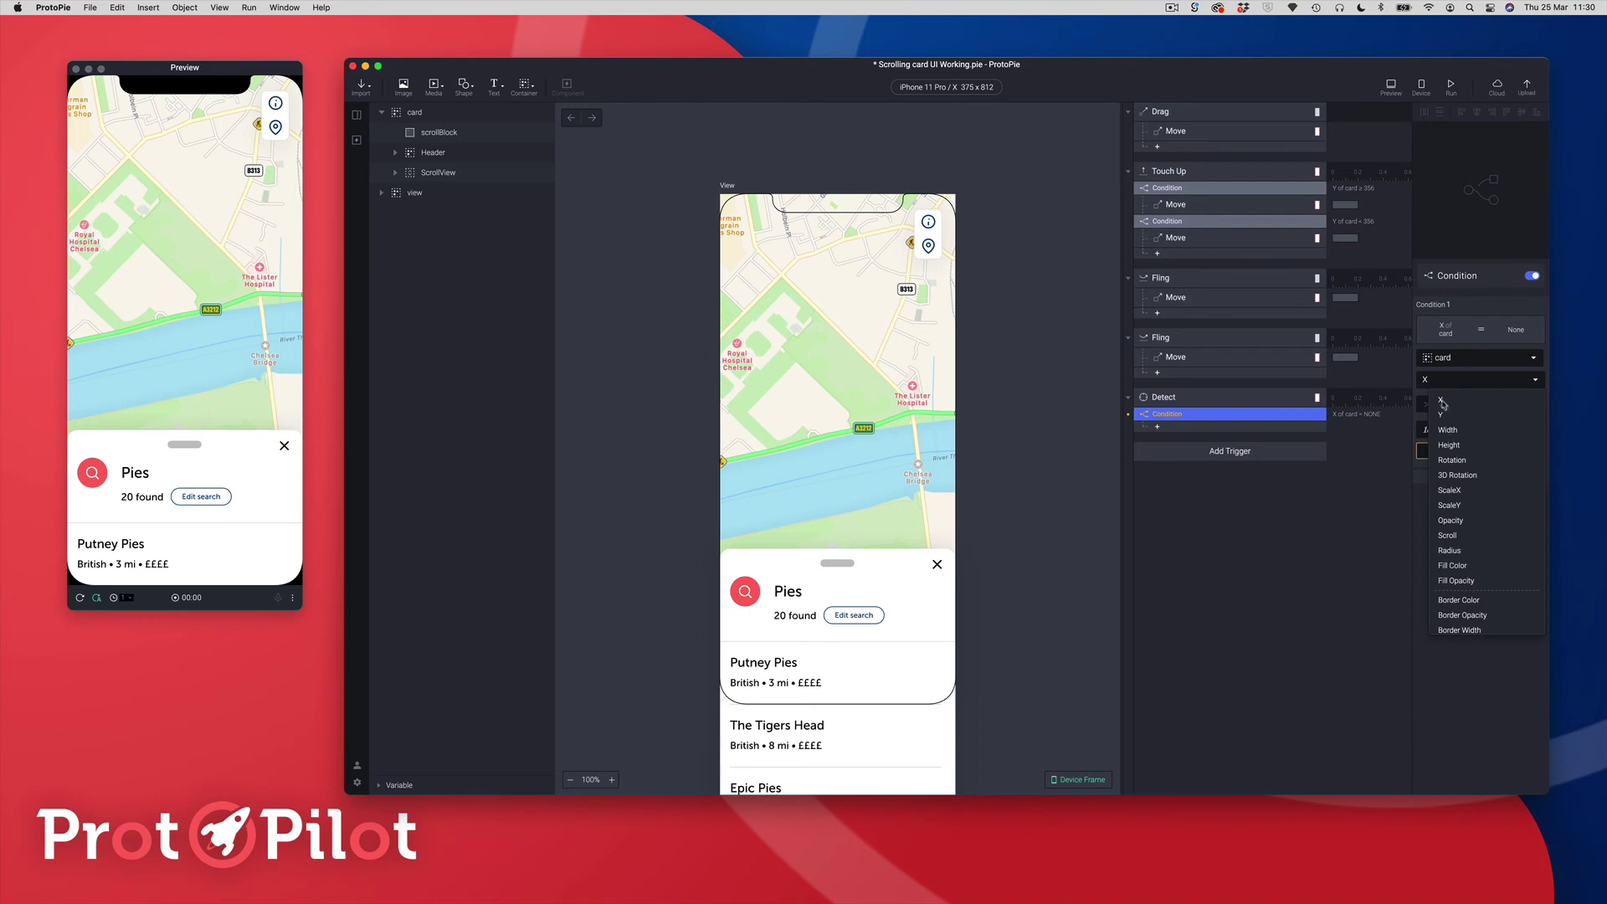
pyautogui.click(1444, 415)
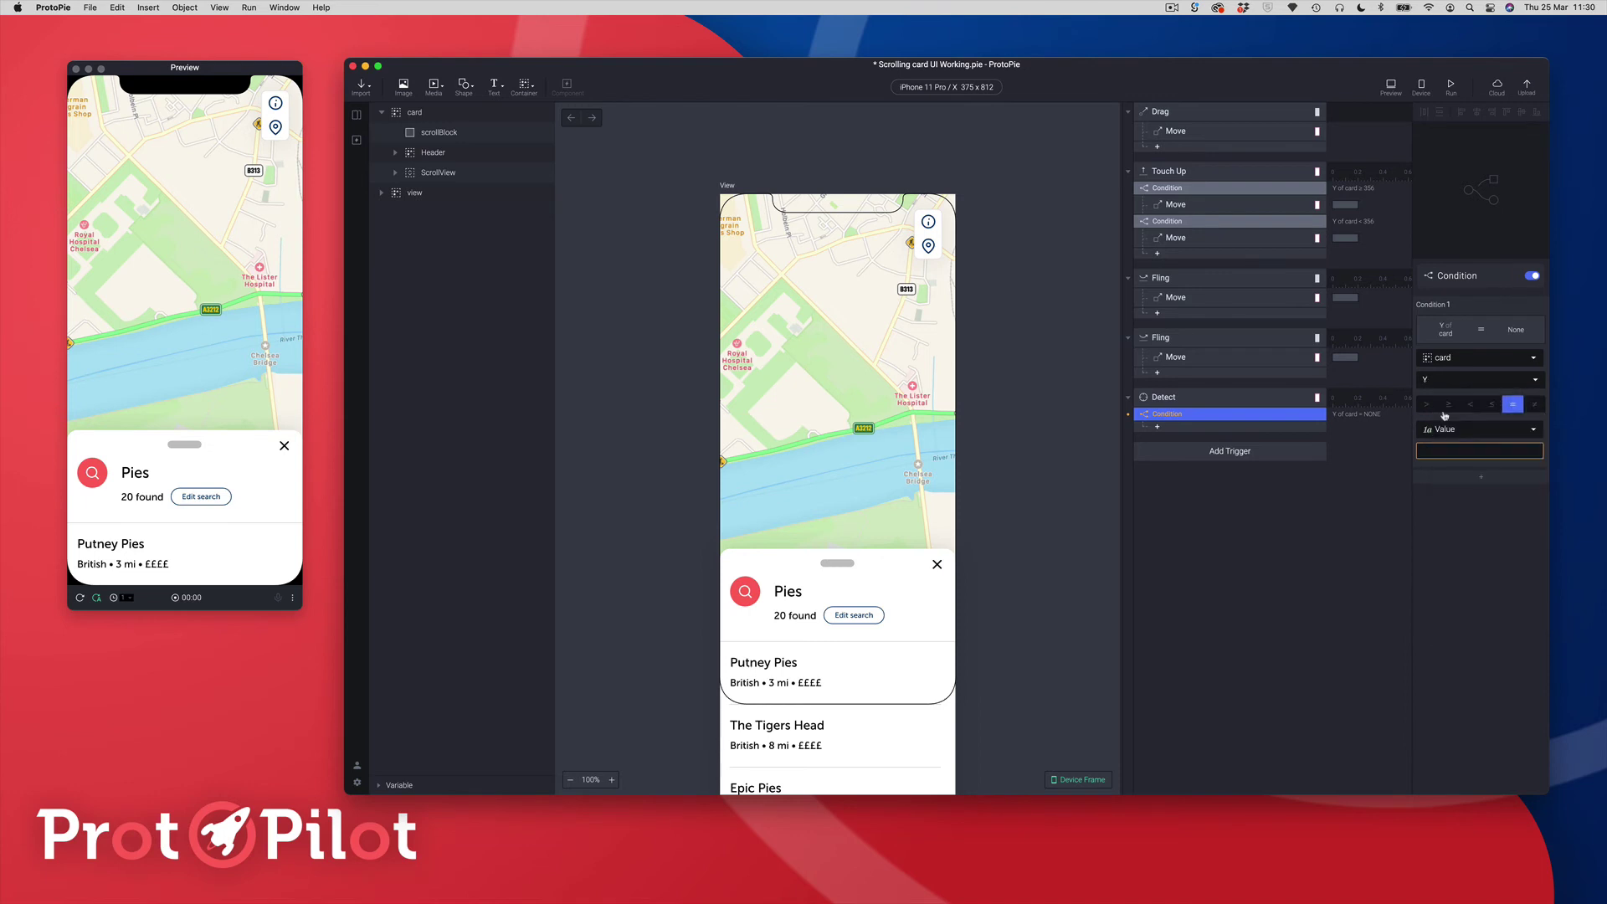
pyautogui.click(1443, 450)
pyautogui.write('100')
pyautogui.press('Return')
# Step: Under that condition, set scrollBlock's opacity to 0 with a duration of 0
pyautogui.click(1167, 428)
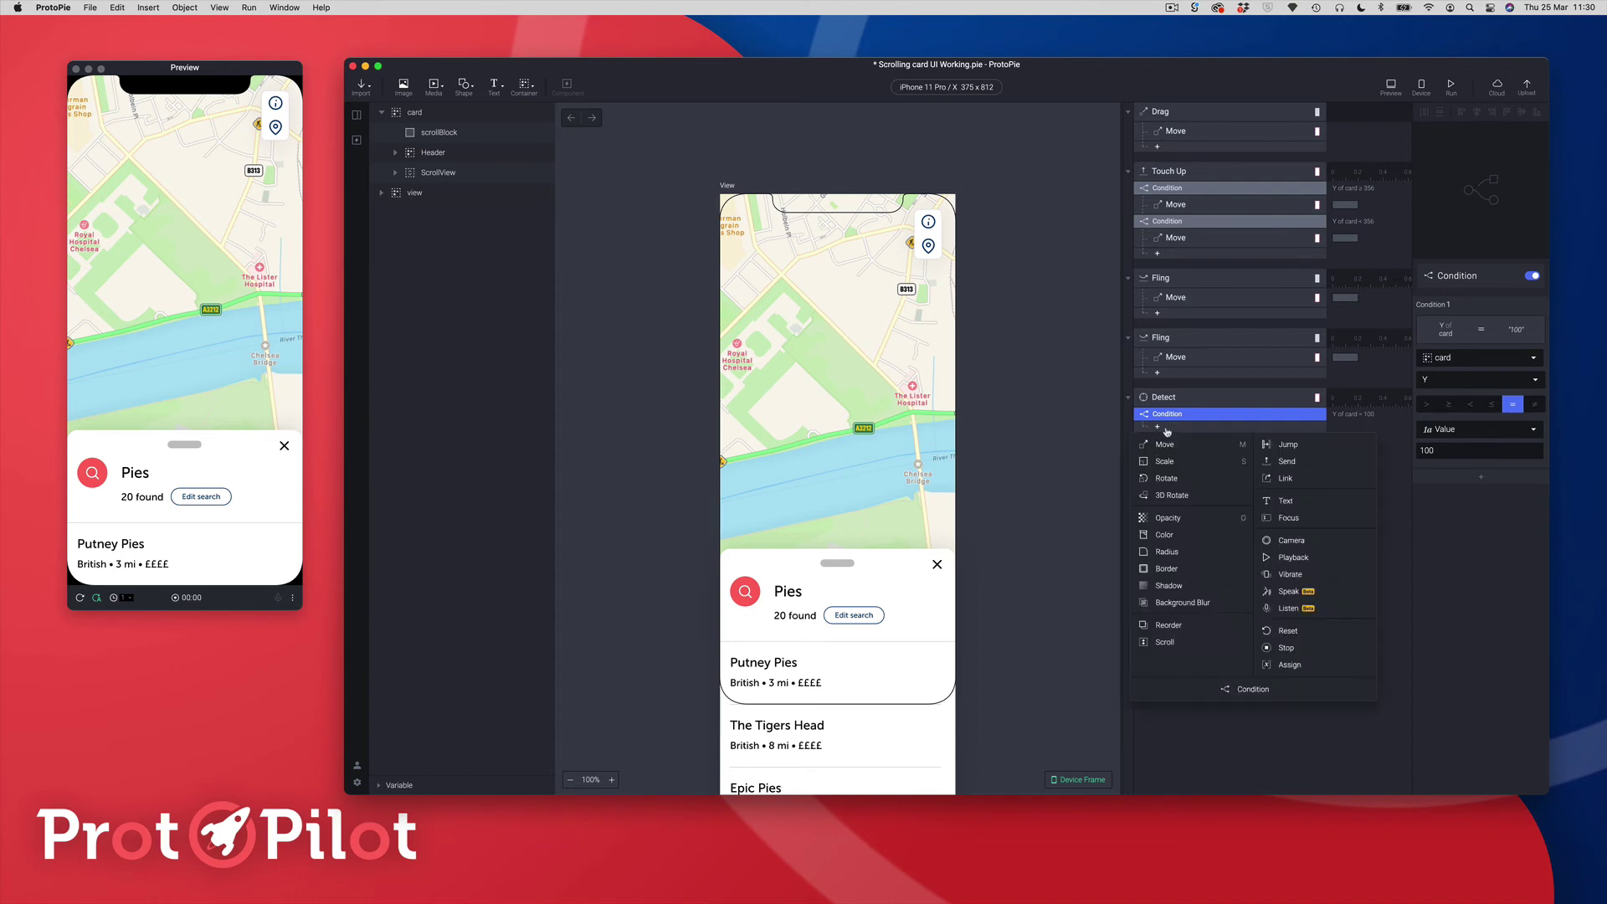
pyautogui.click(1181, 519)
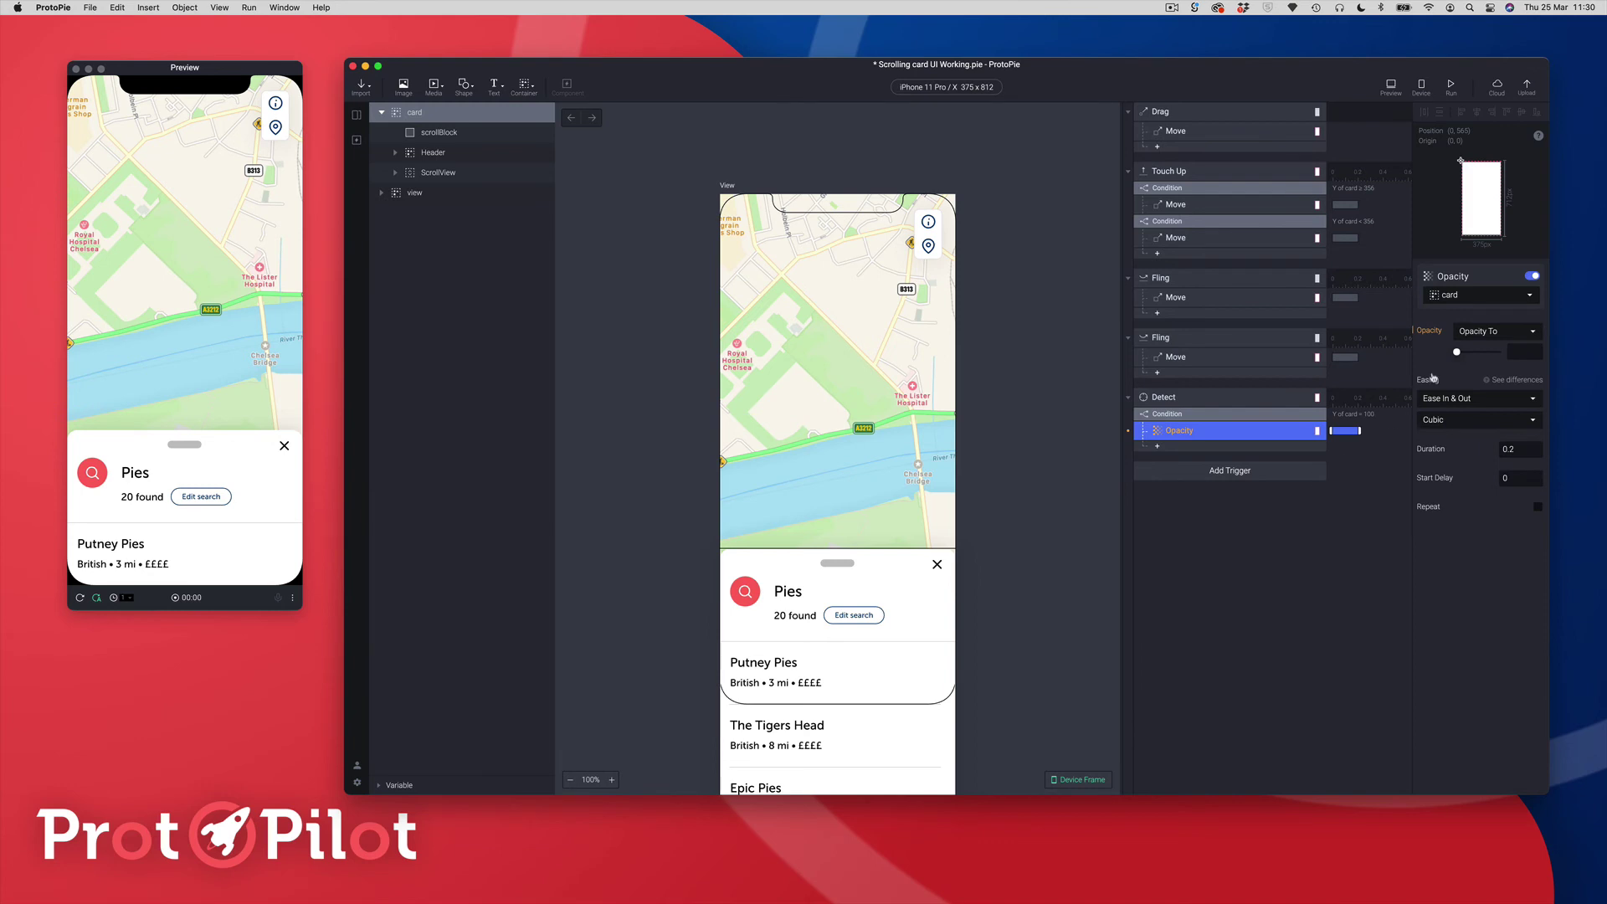
pyautogui.click(1446, 296)
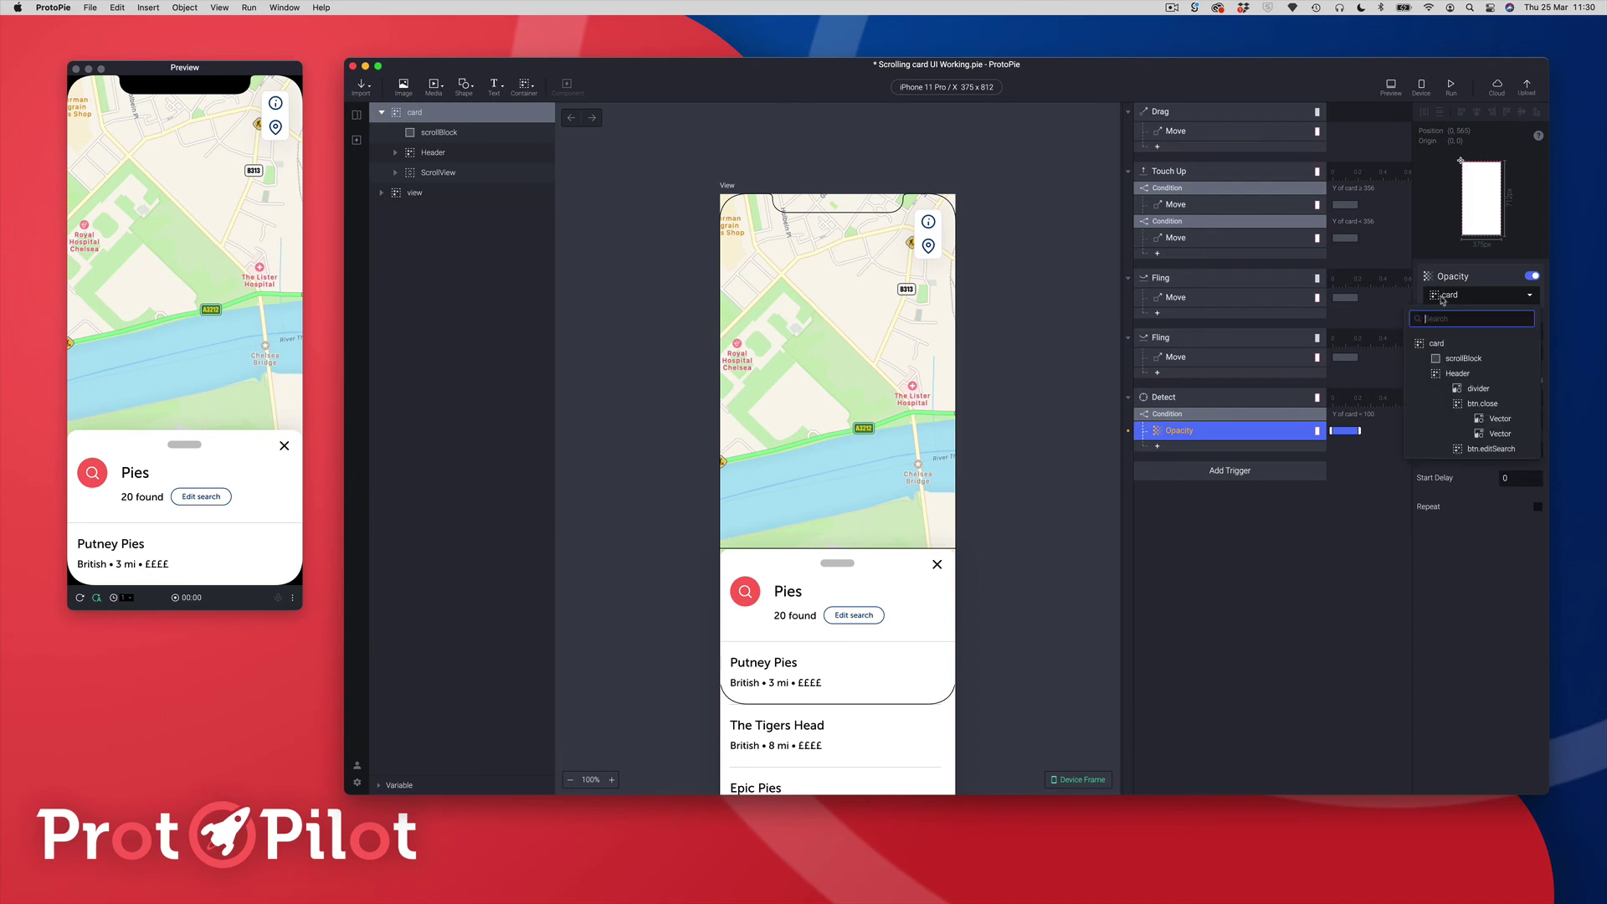
pyautogui.click(1451, 360)
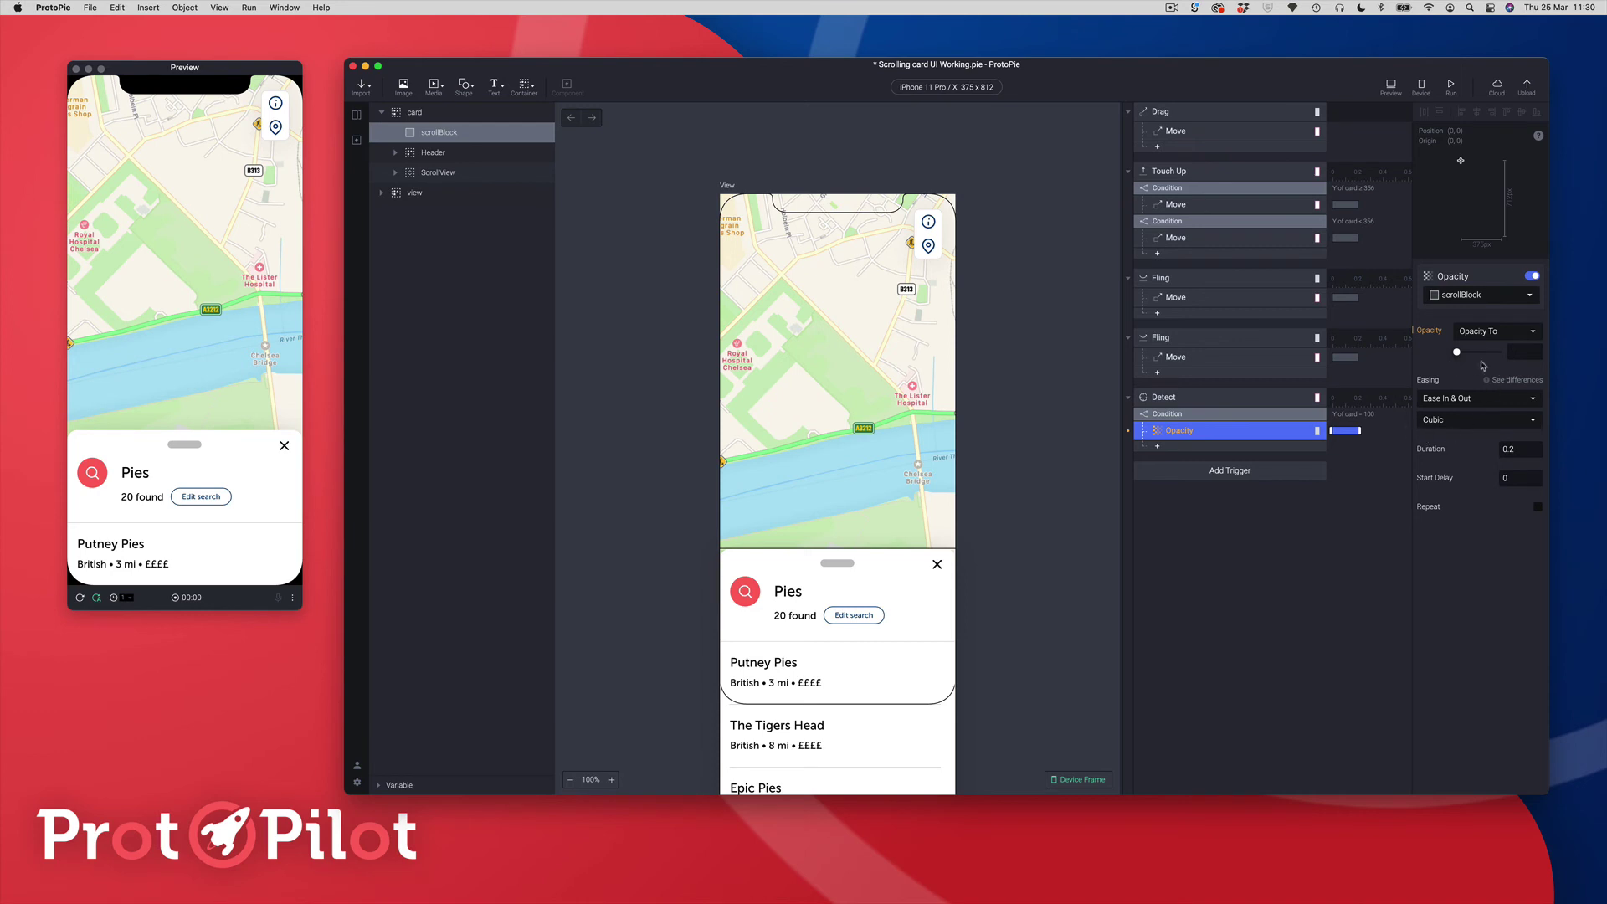
pyautogui.moveTo(1456, 353); pyautogui.dragTo(1462, 353)
pyautogui.click(1447, 354)
pyautogui.click(1518, 452)
pyautogui.write('0')
pyautogui.press('Return')
pyautogui.click(1176, 416)
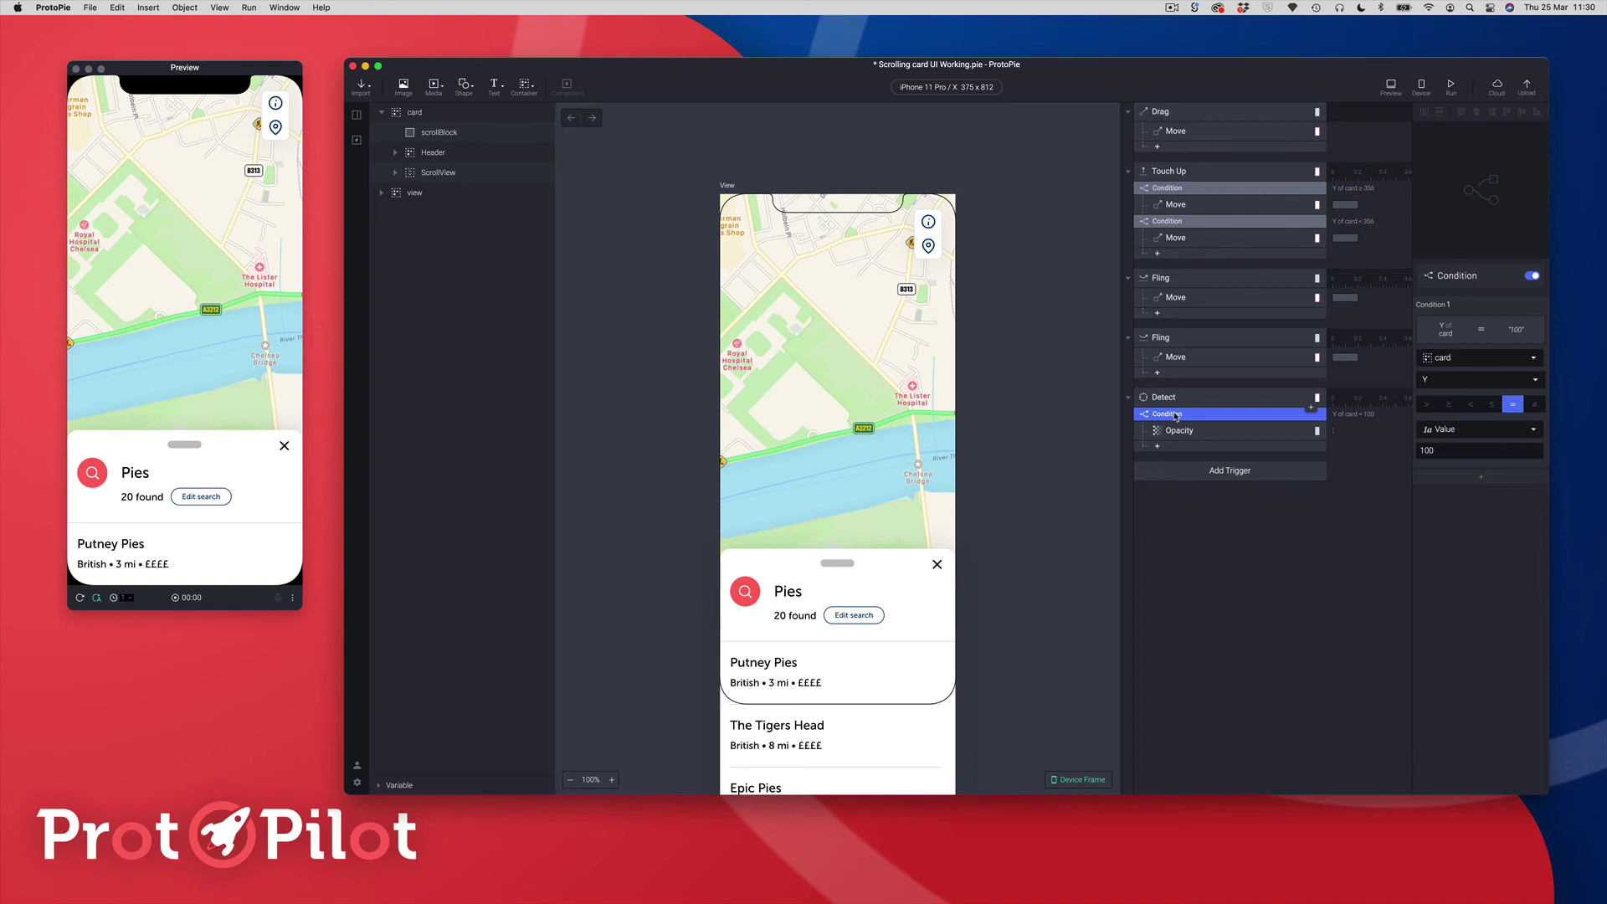
# Step: Duplicate the condition as card Y ≠ 100 with scrollBlock opacity 100, then test the card
pyautogui.press('super+d')
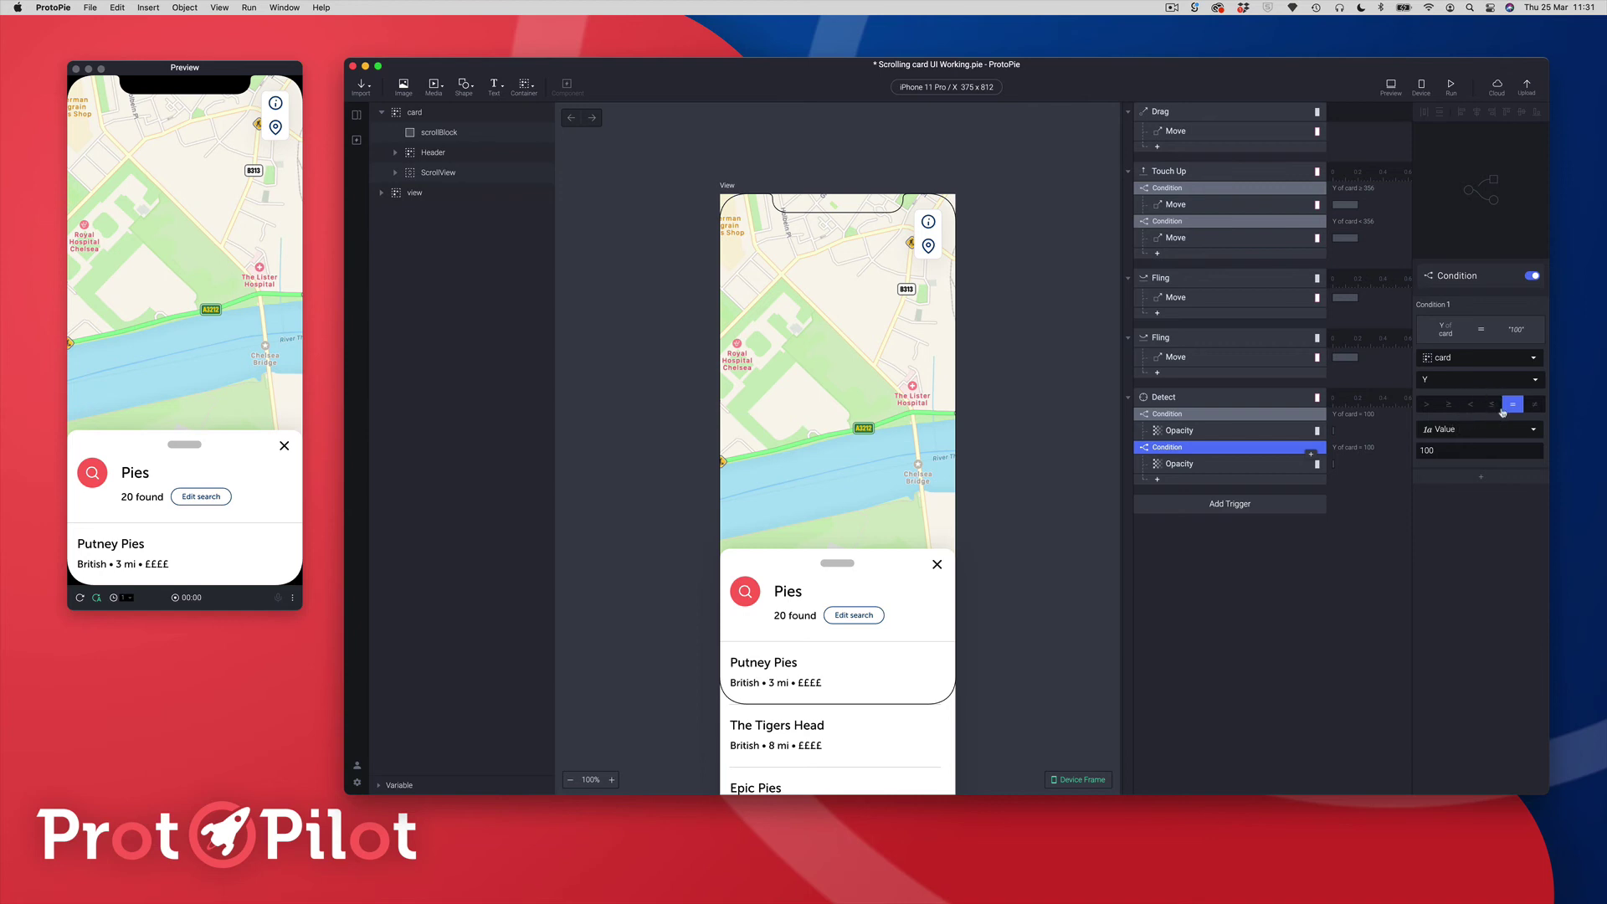
pyautogui.click(1536, 408)
pyautogui.click(1163, 470)
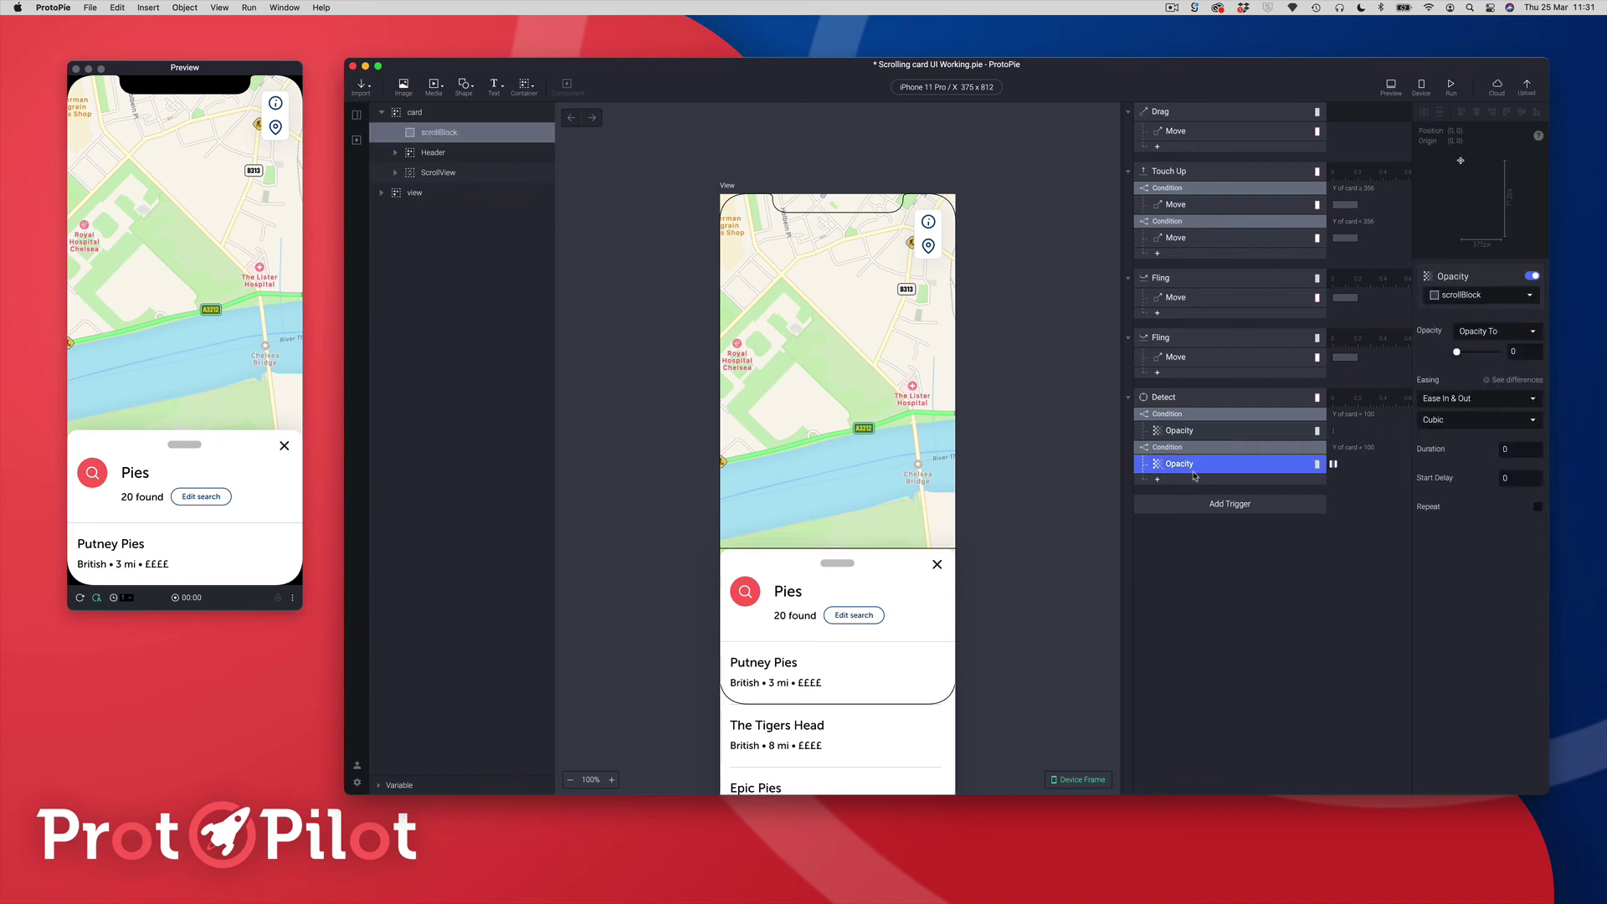
pyautogui.moveTo(1466, 353); pyautogui.dragTo(1500, 352)
pyautogui.moveTo(209, 453); pyautogui.dragTo(194, 251)
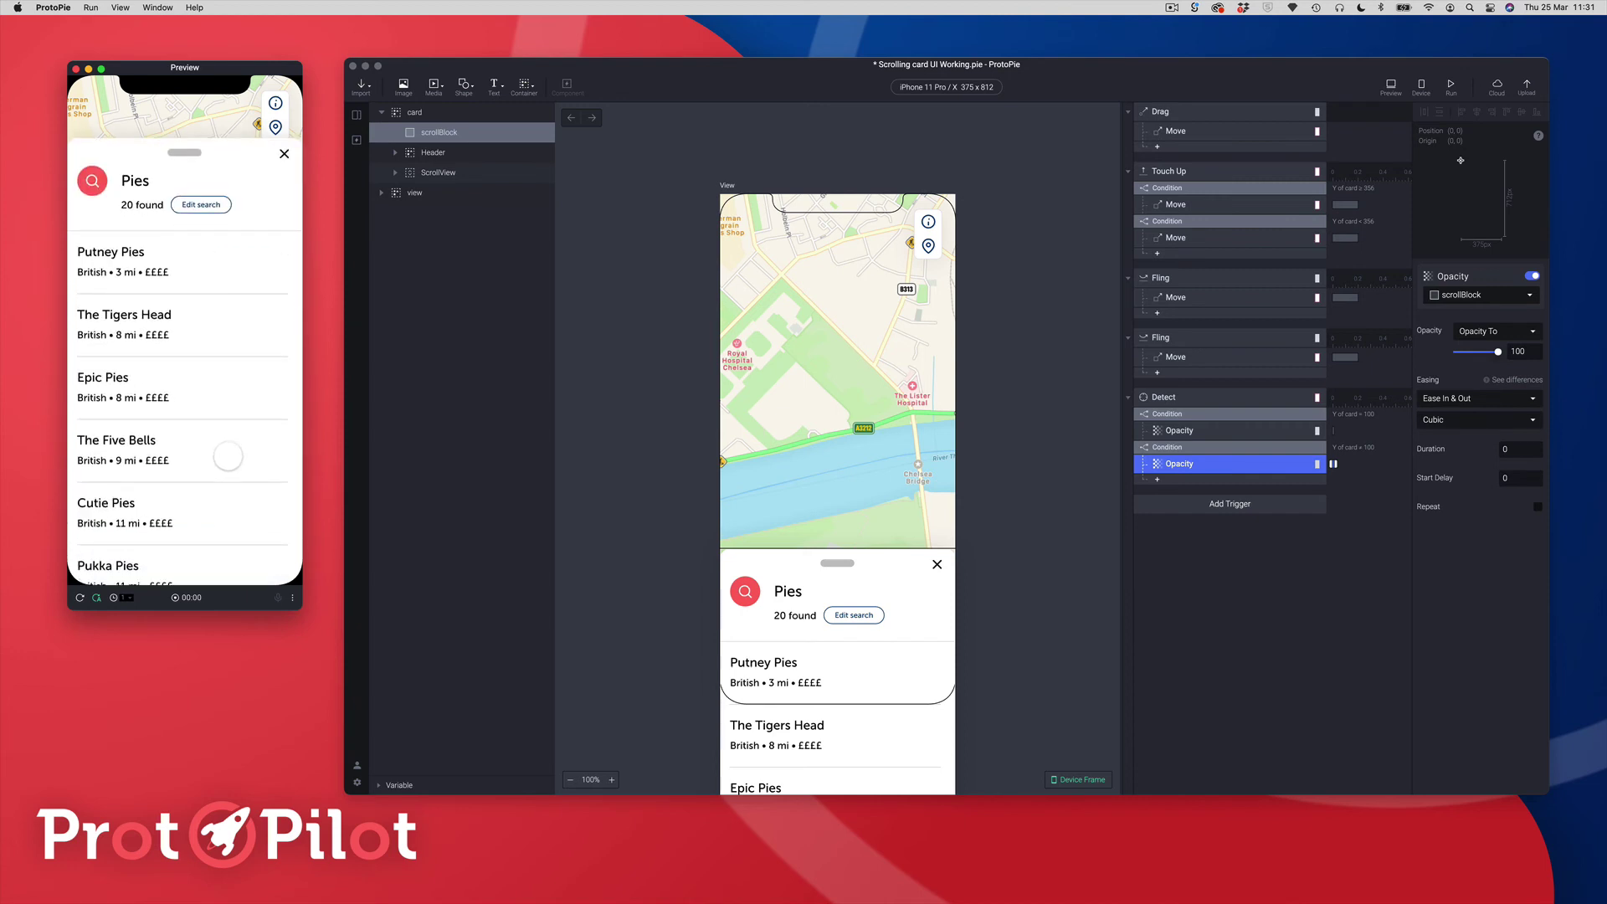
# Step: Drag the Pies card back down over the map in the preview
pyautogui.moveTo(228, 456); pyautogui.dragTo(195, 506)
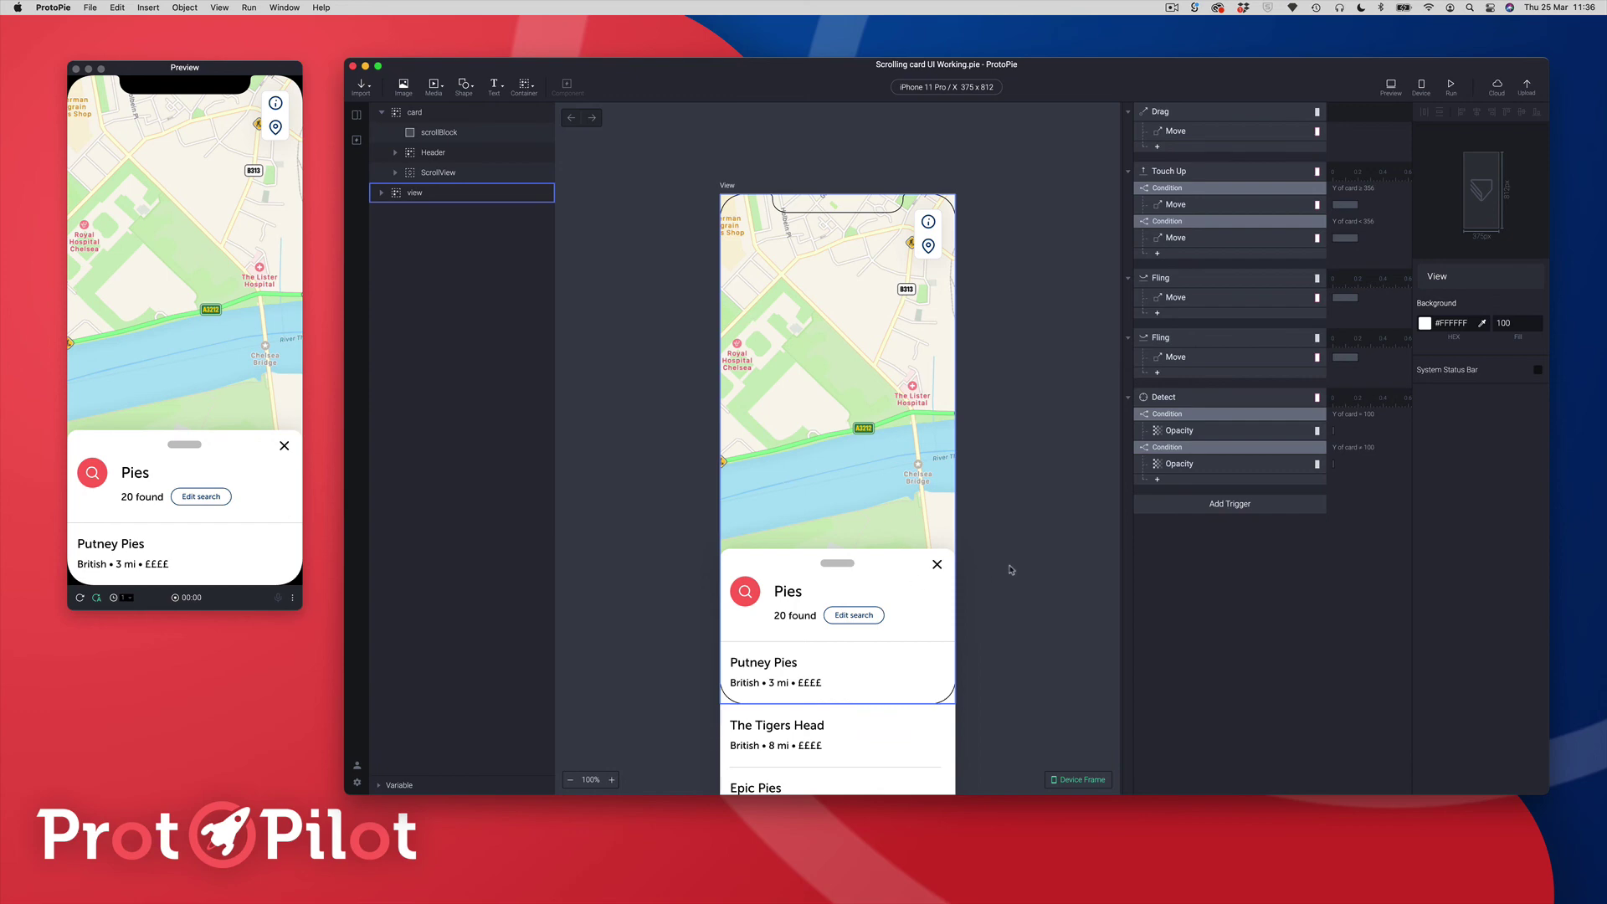
# Step: Add another Detect trigger on the ScrollView layer, watching its Scroll property
pyautogui.click(1198, 505)
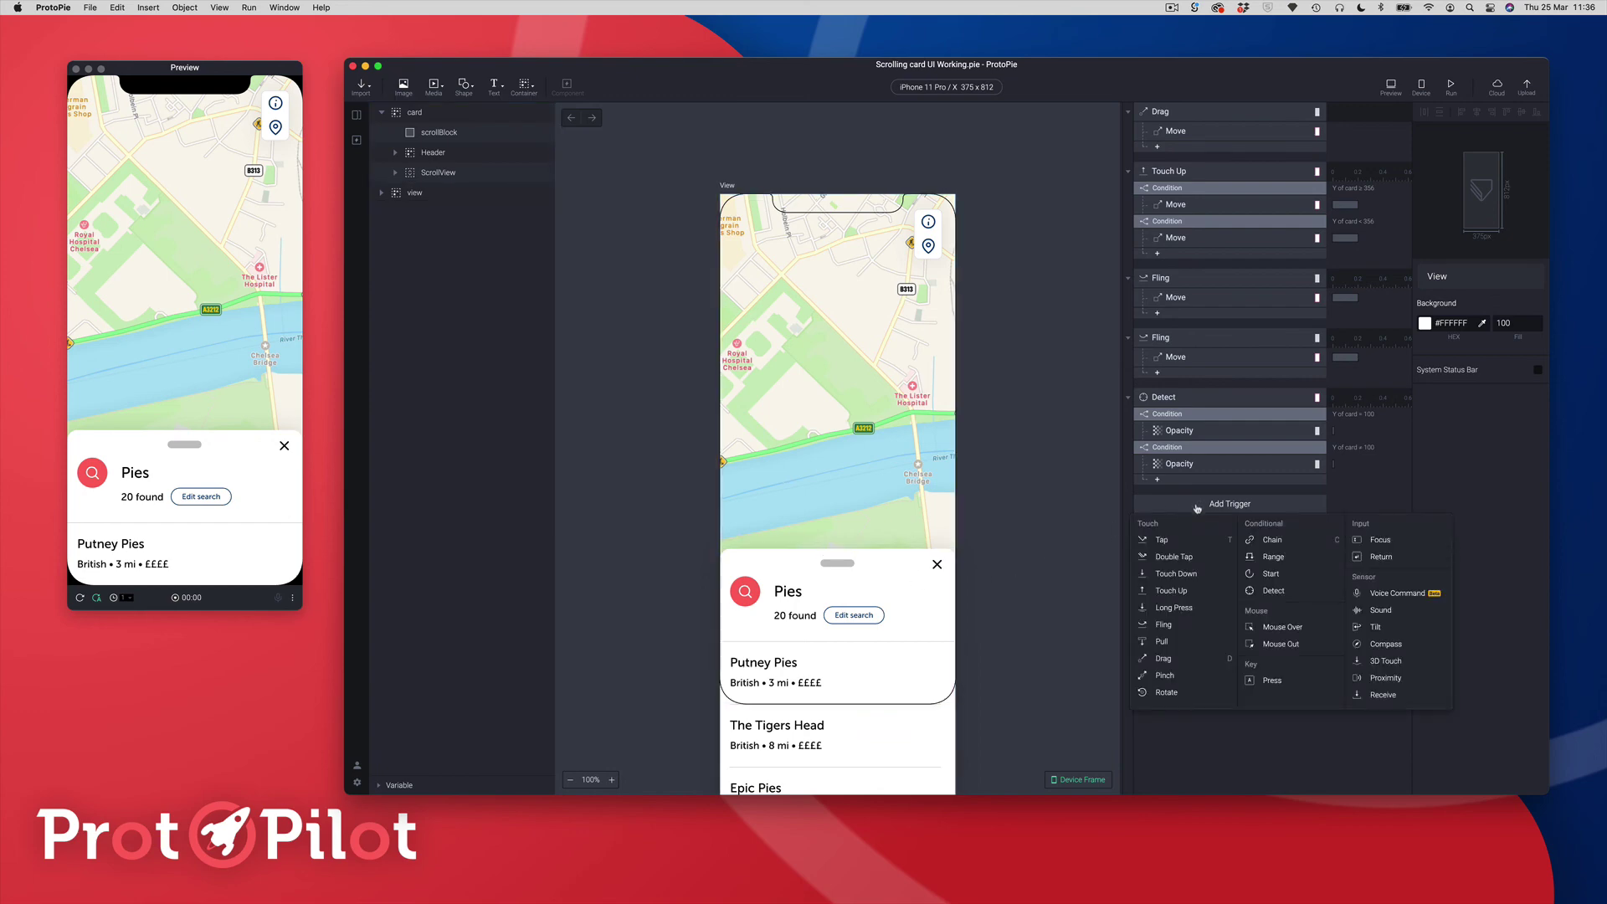
pyautogui.click(1255, 592)
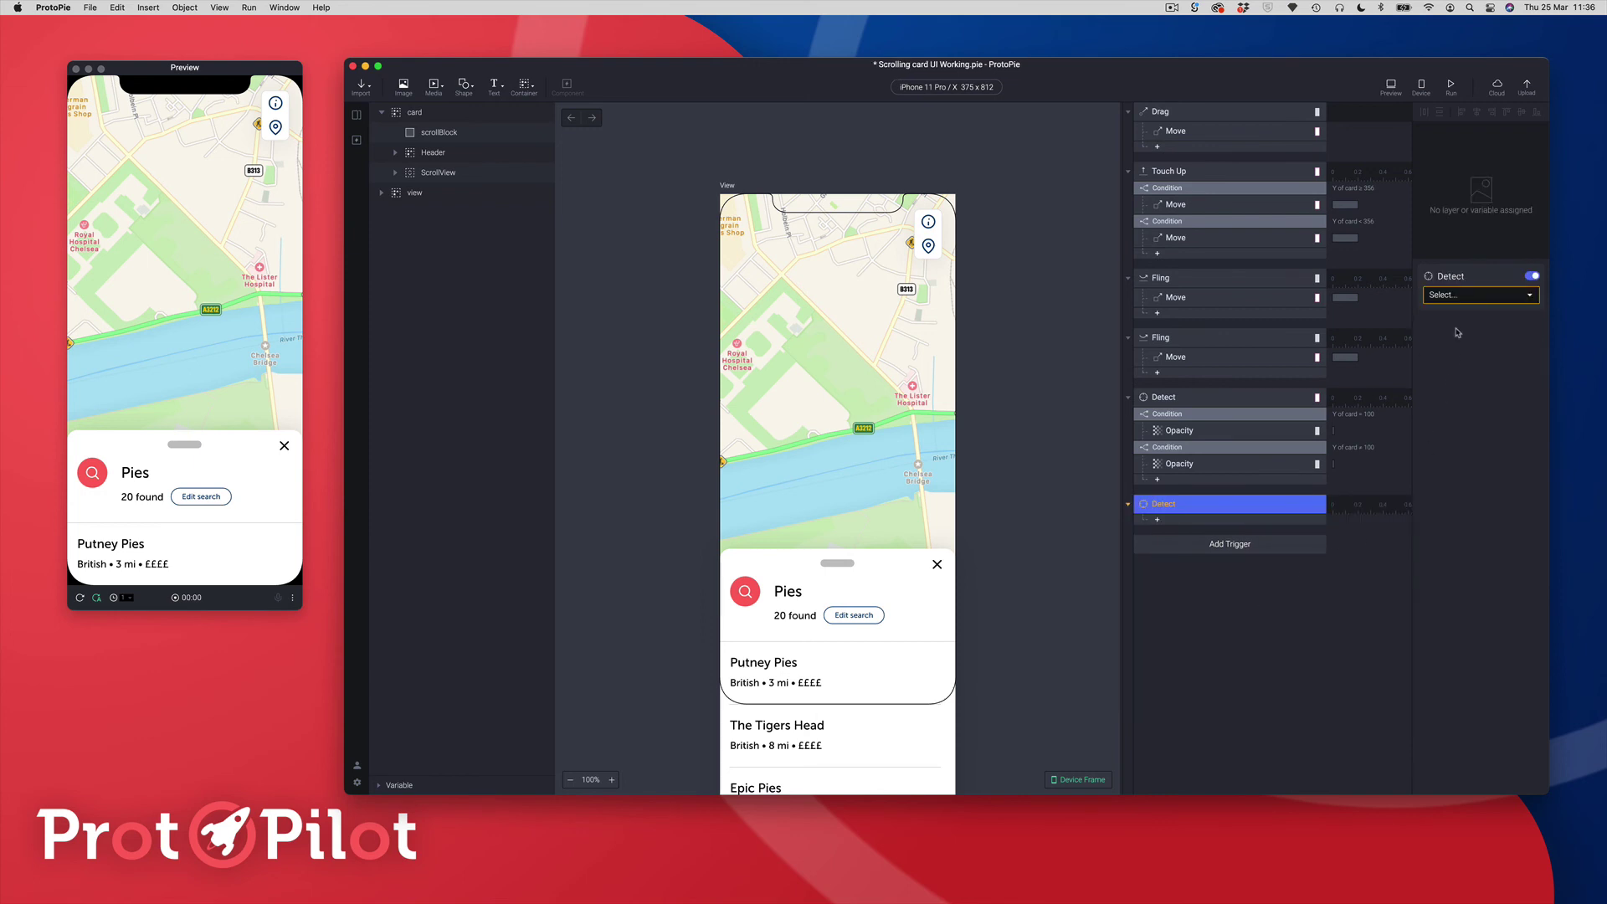
pyautogui.click(1467, 296)
pyautogui.write('scroll')
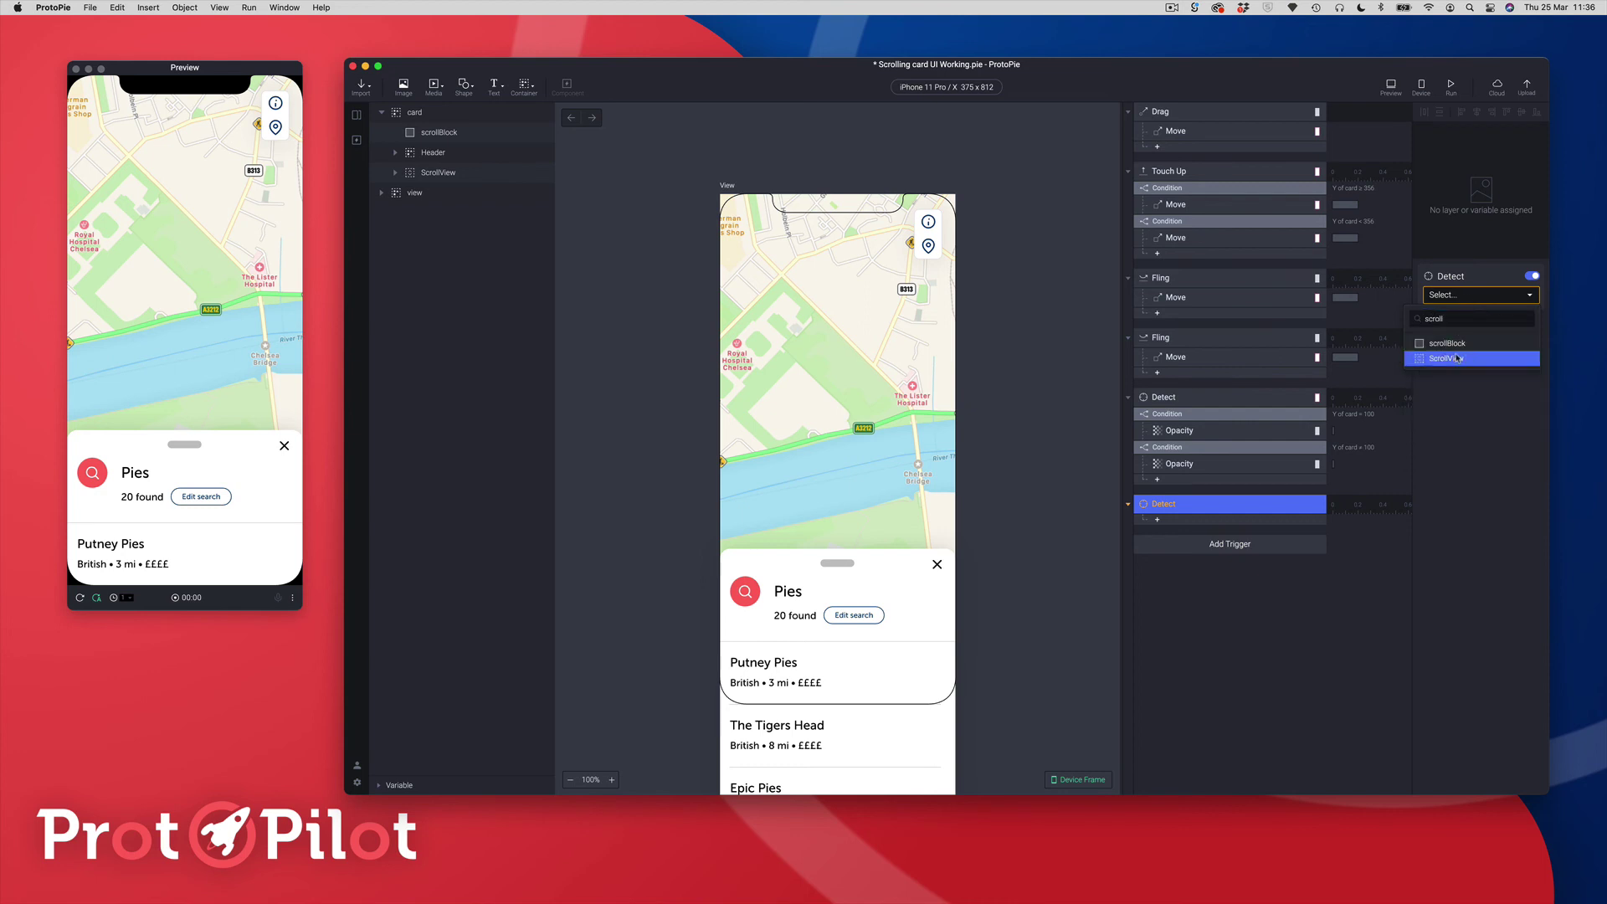
pyautogui.click(1457, 358)
pyautogui.click(1443, 319)
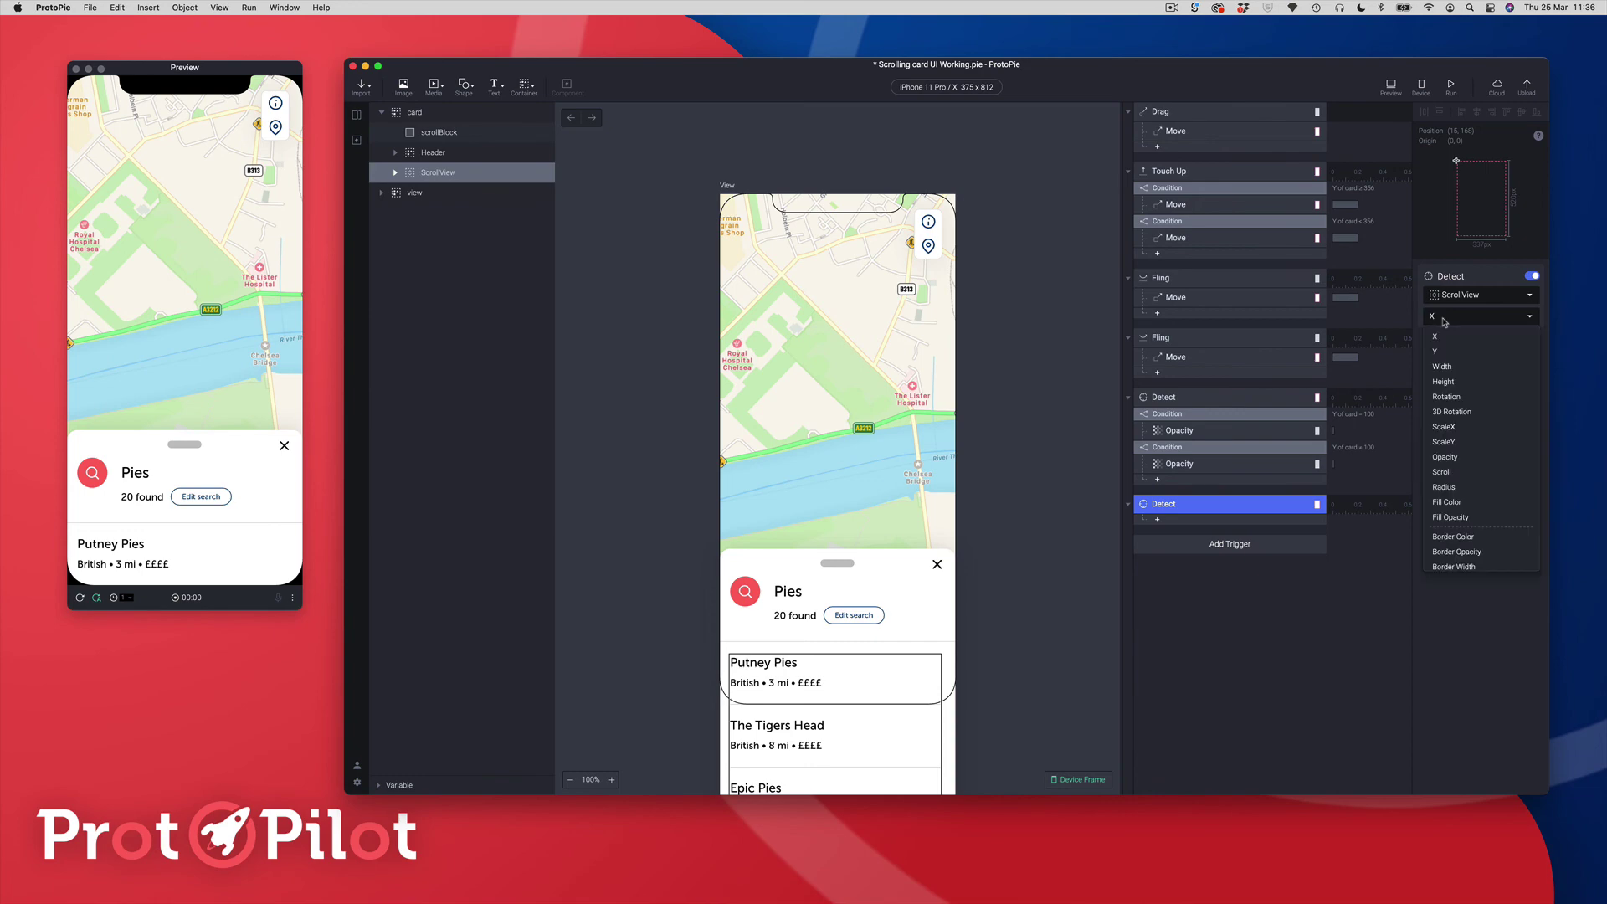
pyautogui.click(1442, 472)
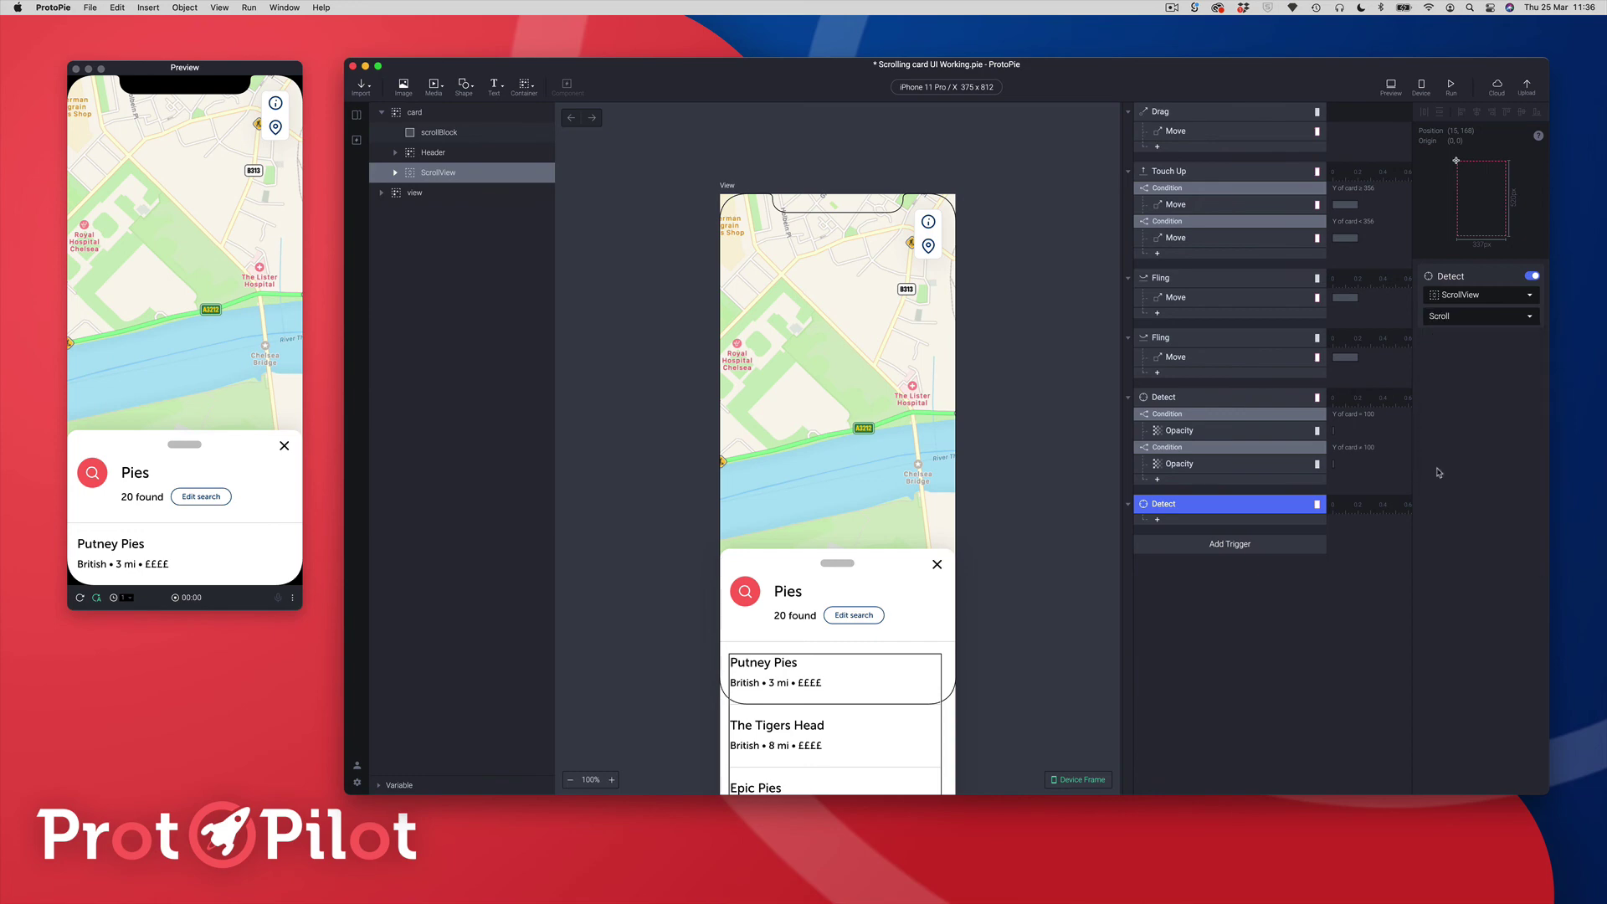
pyautogui.click(1178, 521)
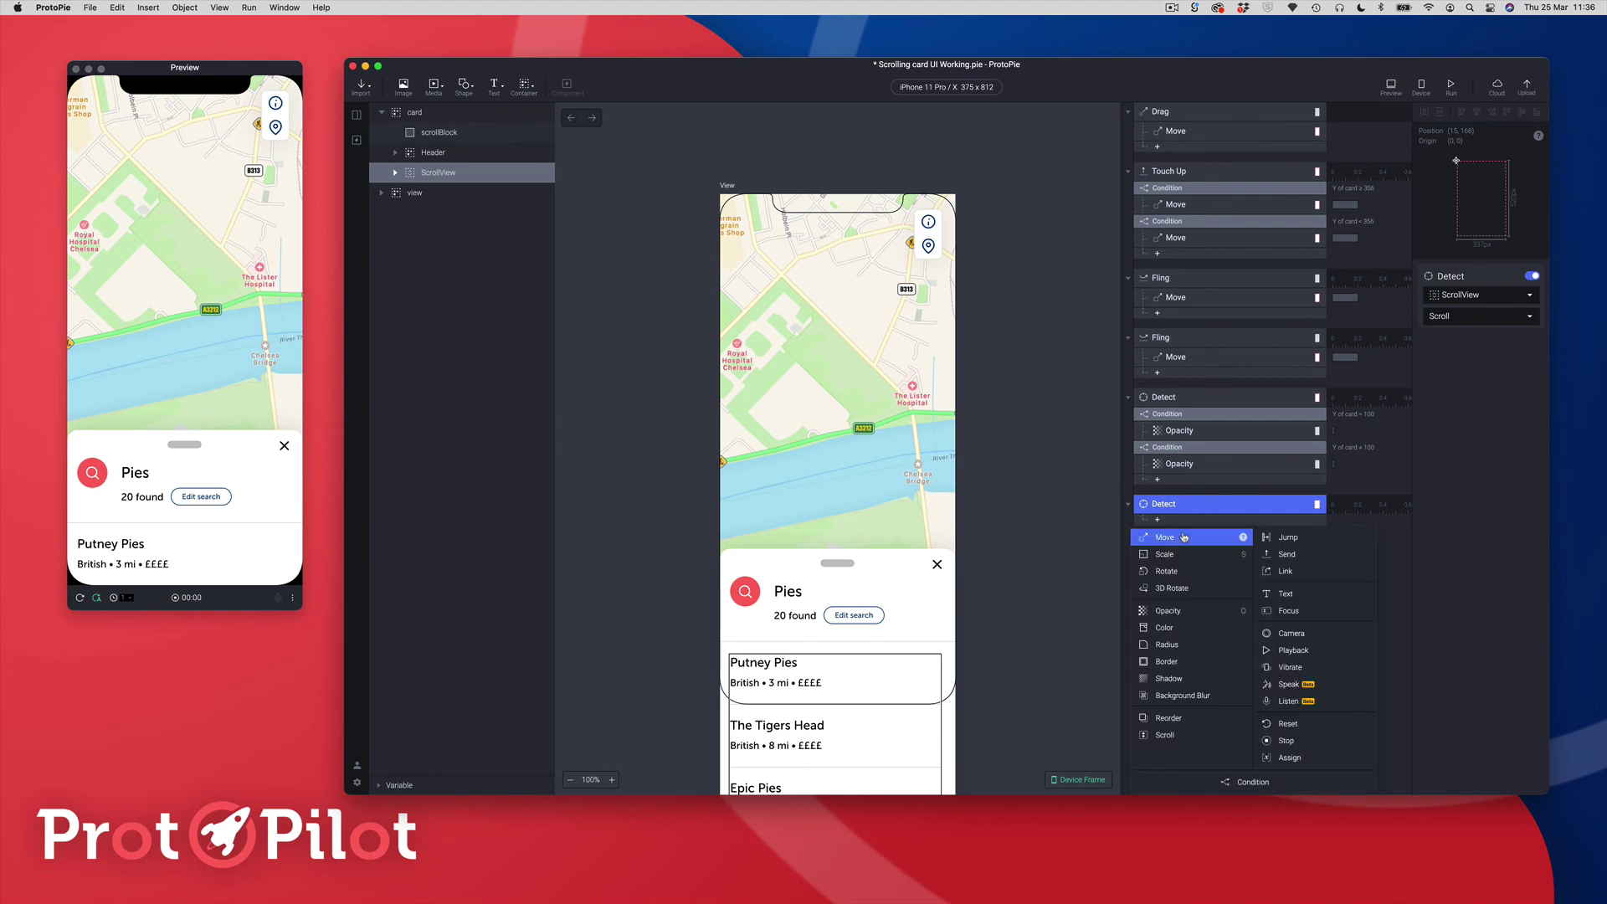
# Step: Add a condition under this Detect requiring ScrollView's Scroll to be ≤ 0
pyautogui.click(1248, 783)
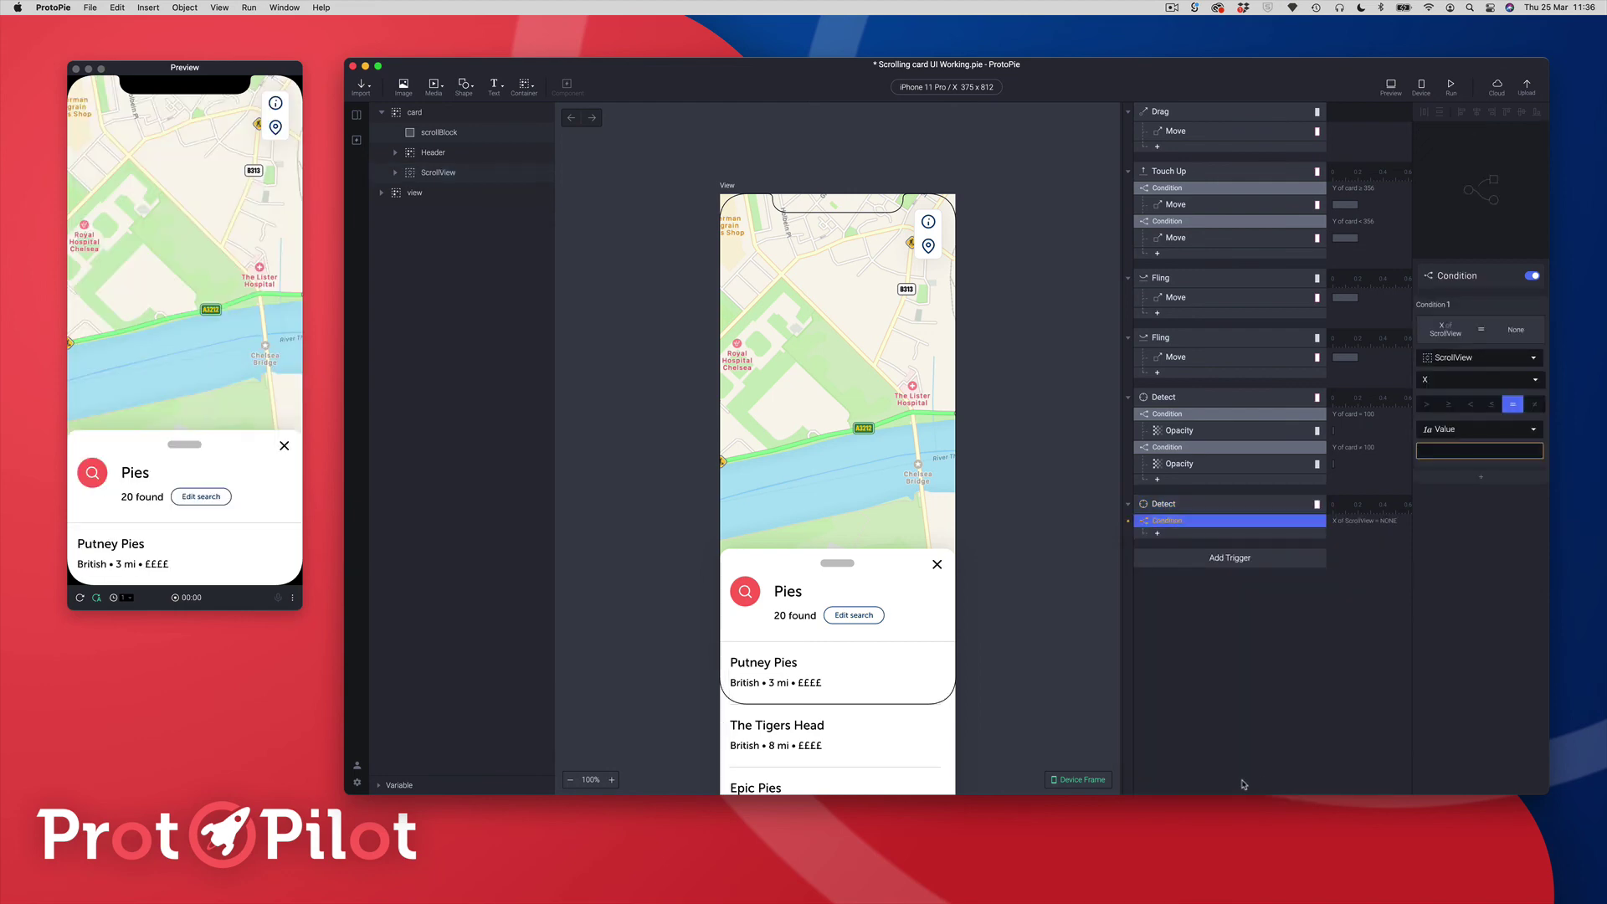
pyautogui.click(1443, 380)
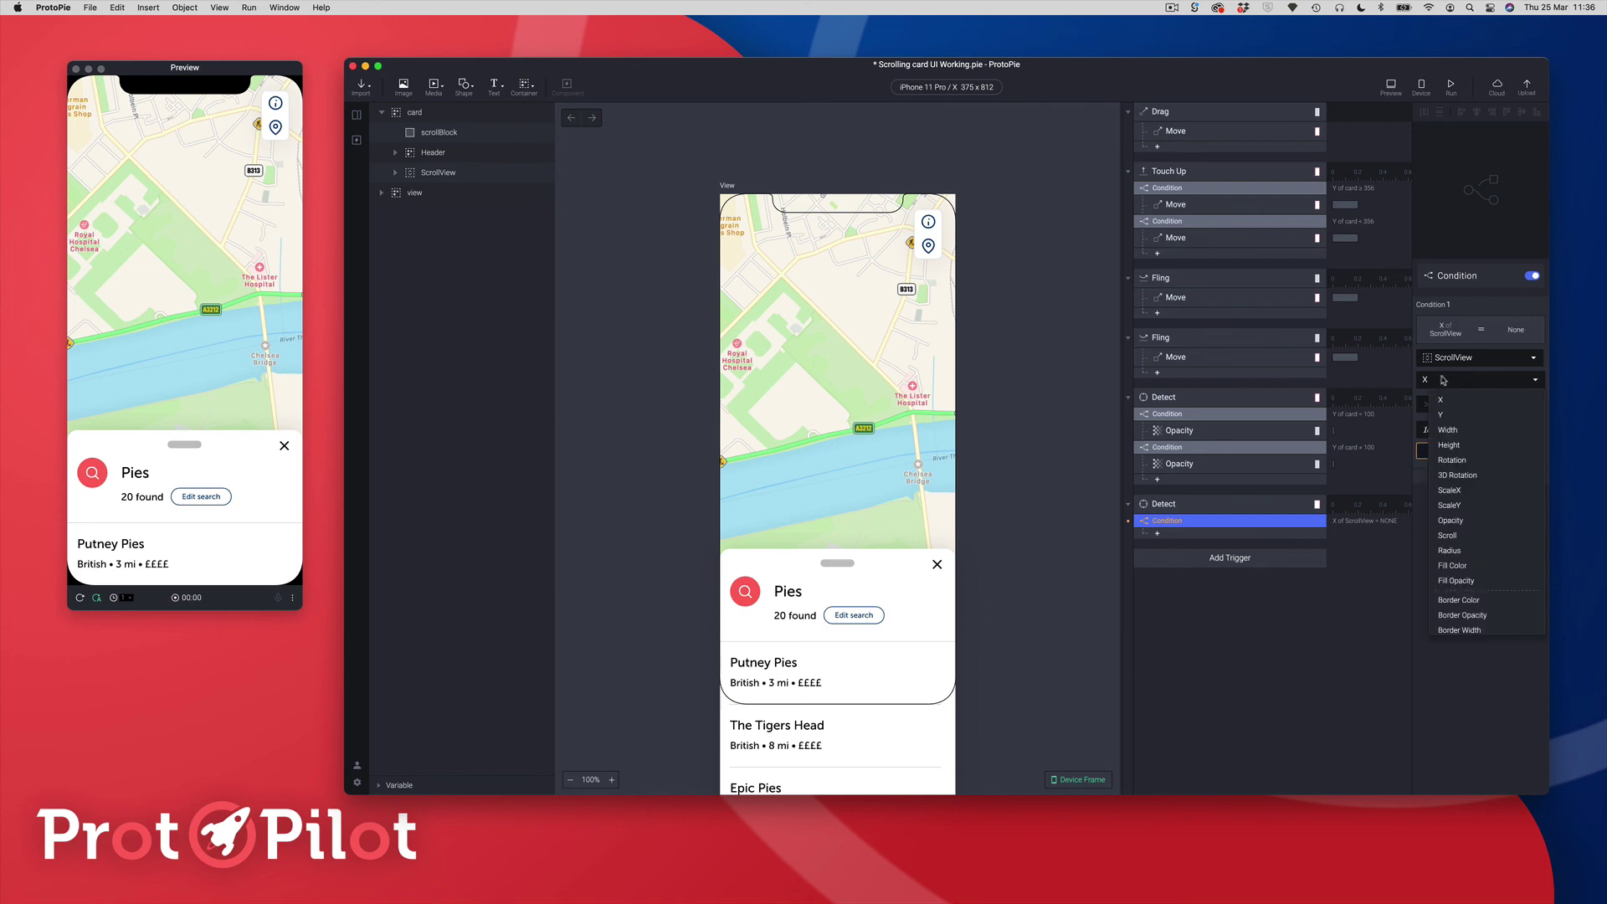
pyautogui.click(1449, 536)
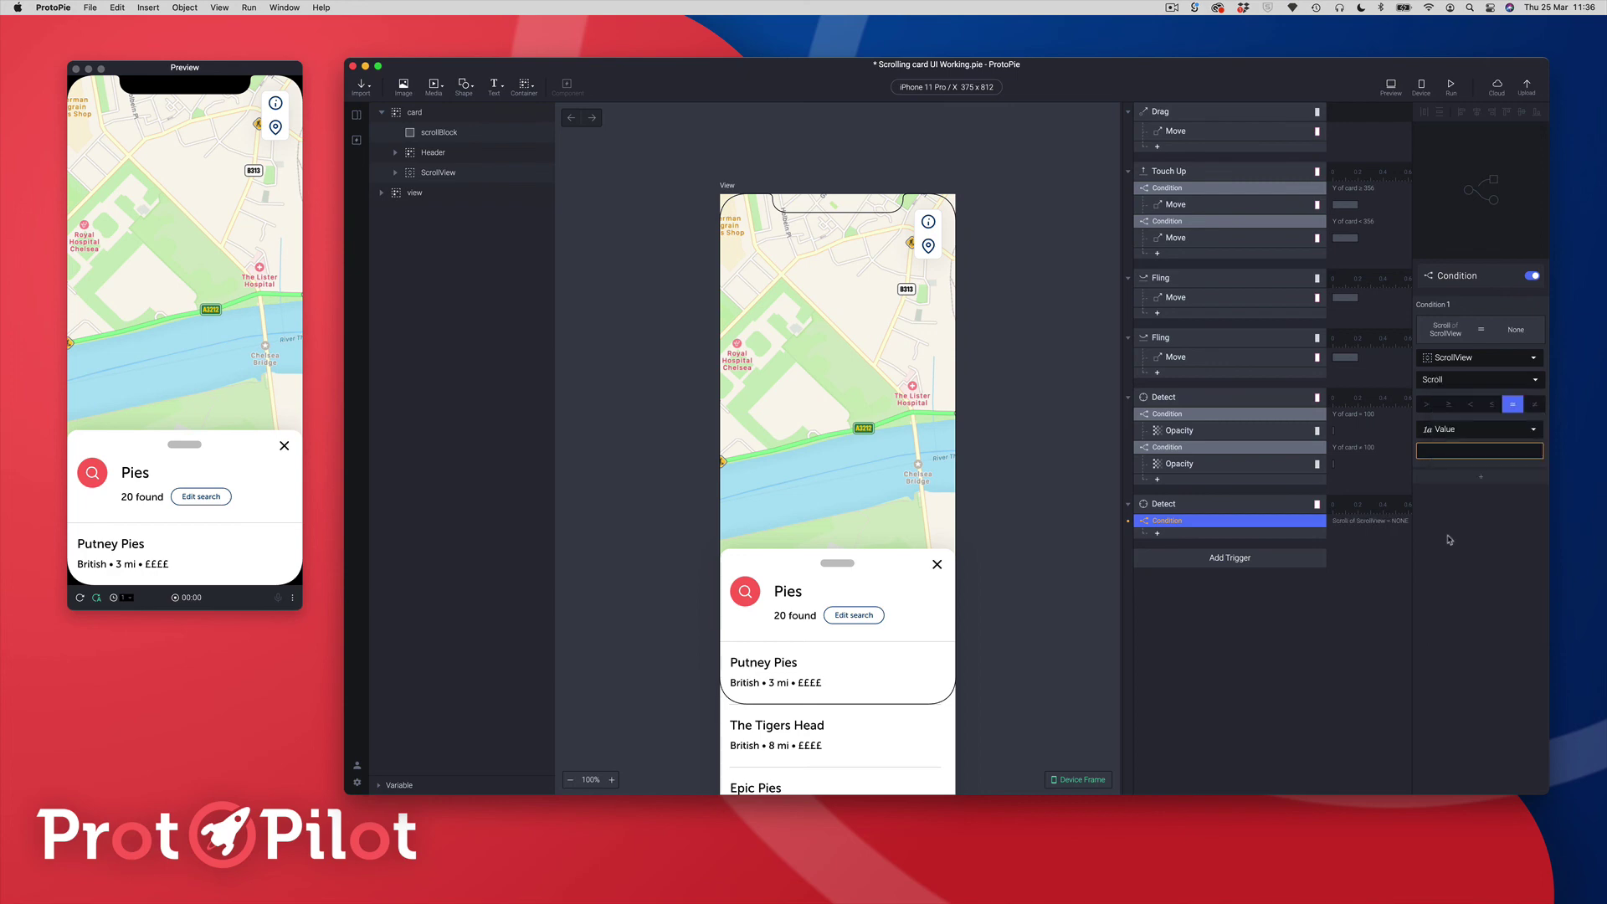
pyautogui.click(1491, 405)
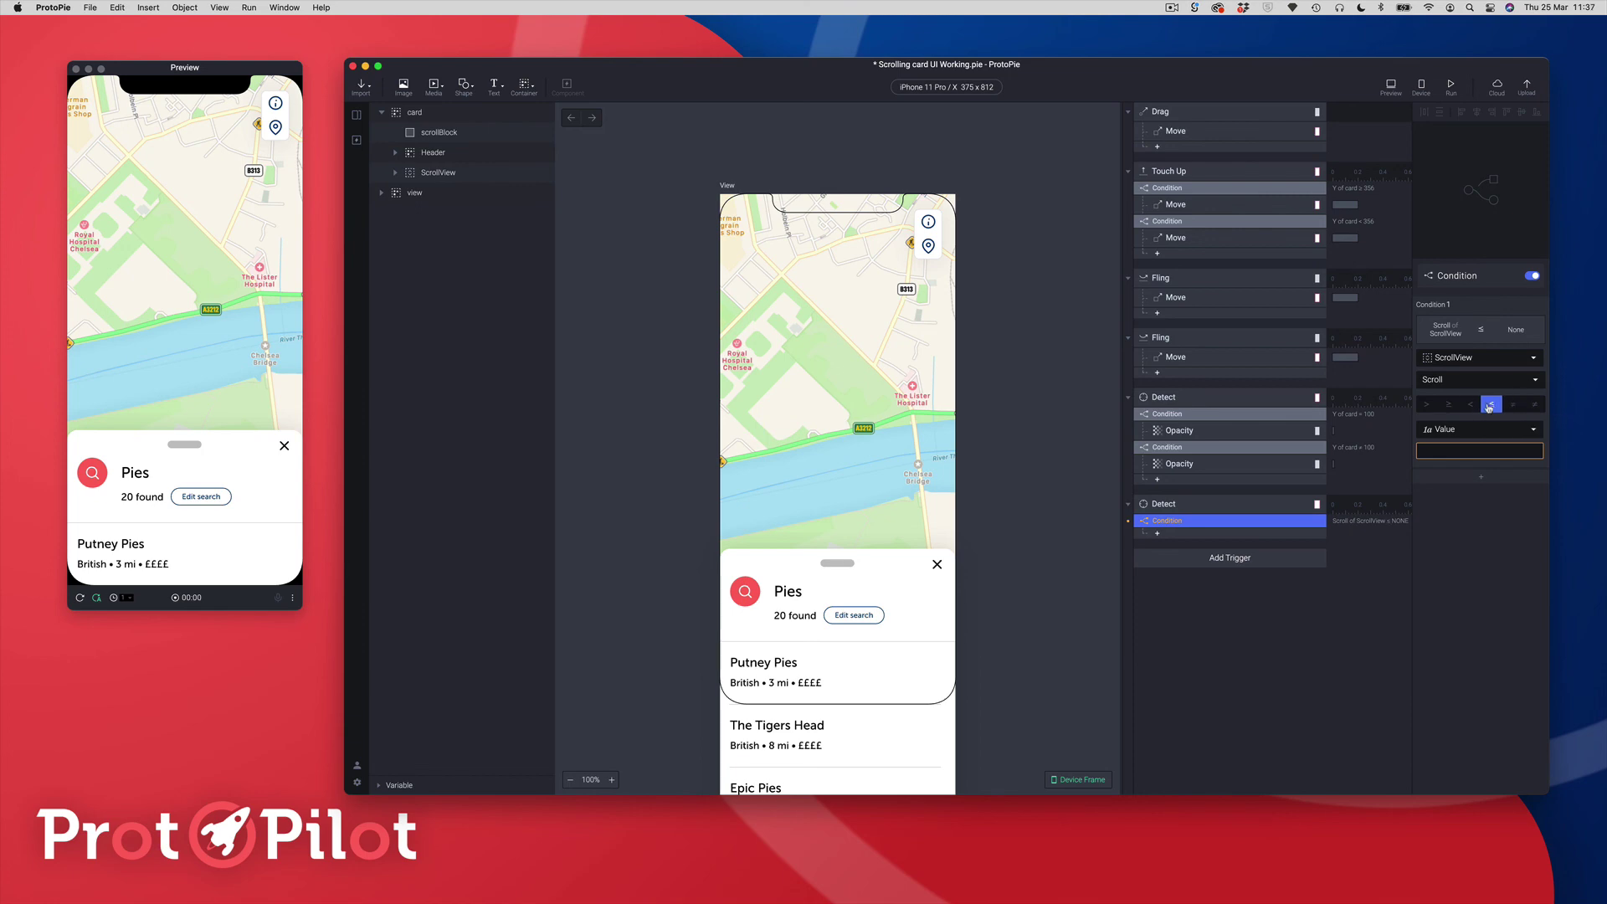
pyautogui.click(1443, 450)
pyautogui.write('0')
pyautogui.press('Return')
# Step: Add an Opacity response setting scrollBlock to 100 with a duration of 0
pyautogui.click(1157, 532)
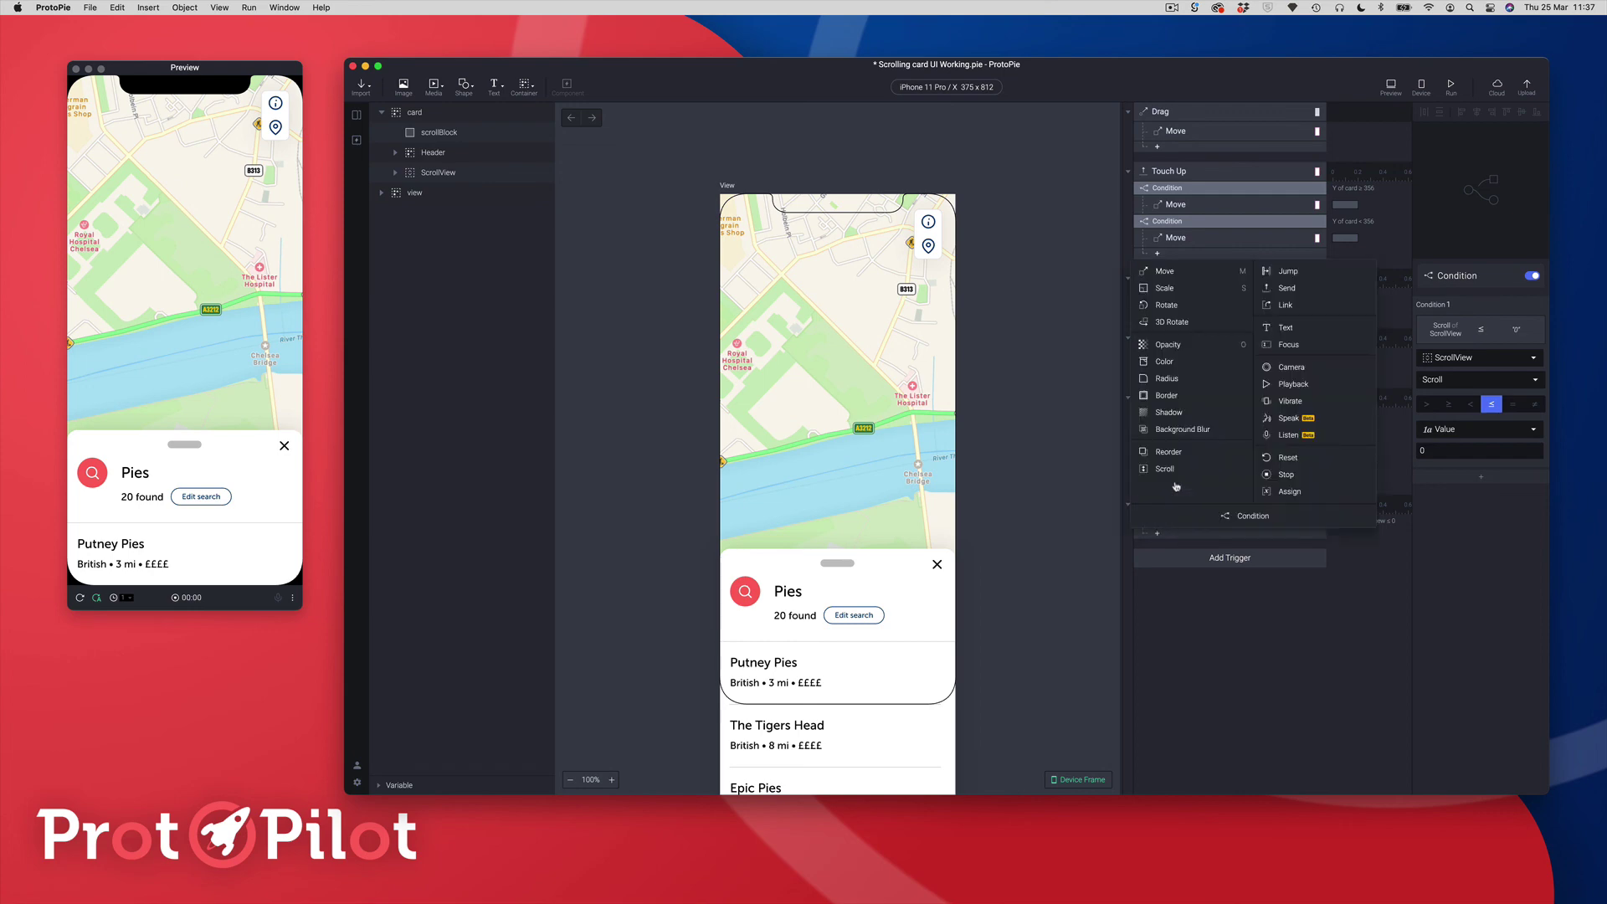
pyautogui.click(1183, 346)
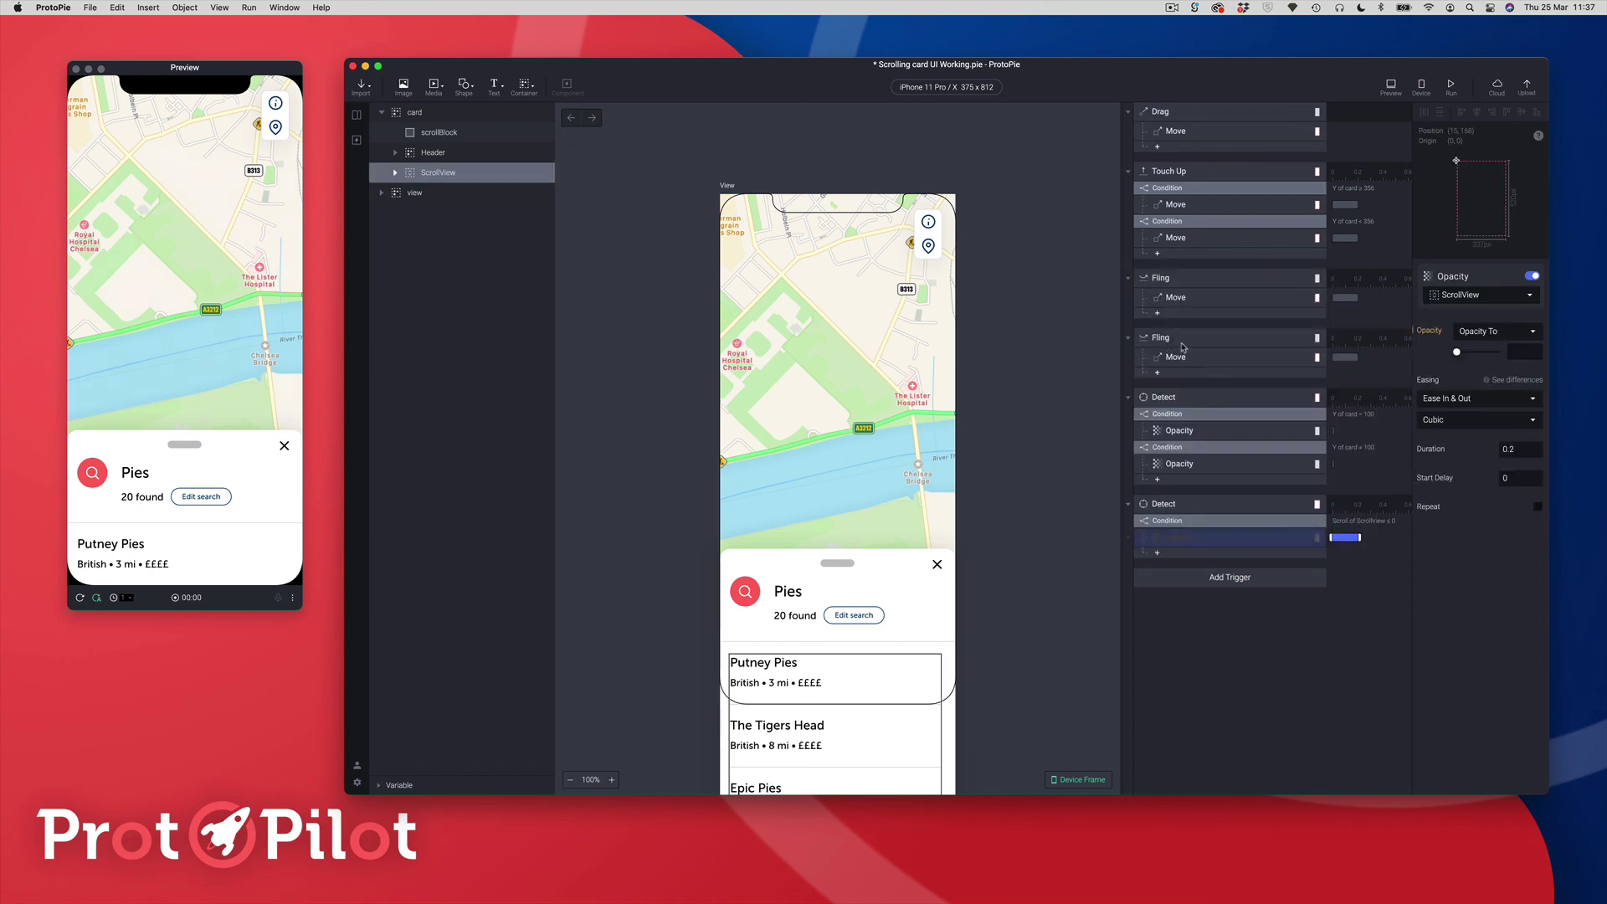
pyautogui.click(1478, 297)
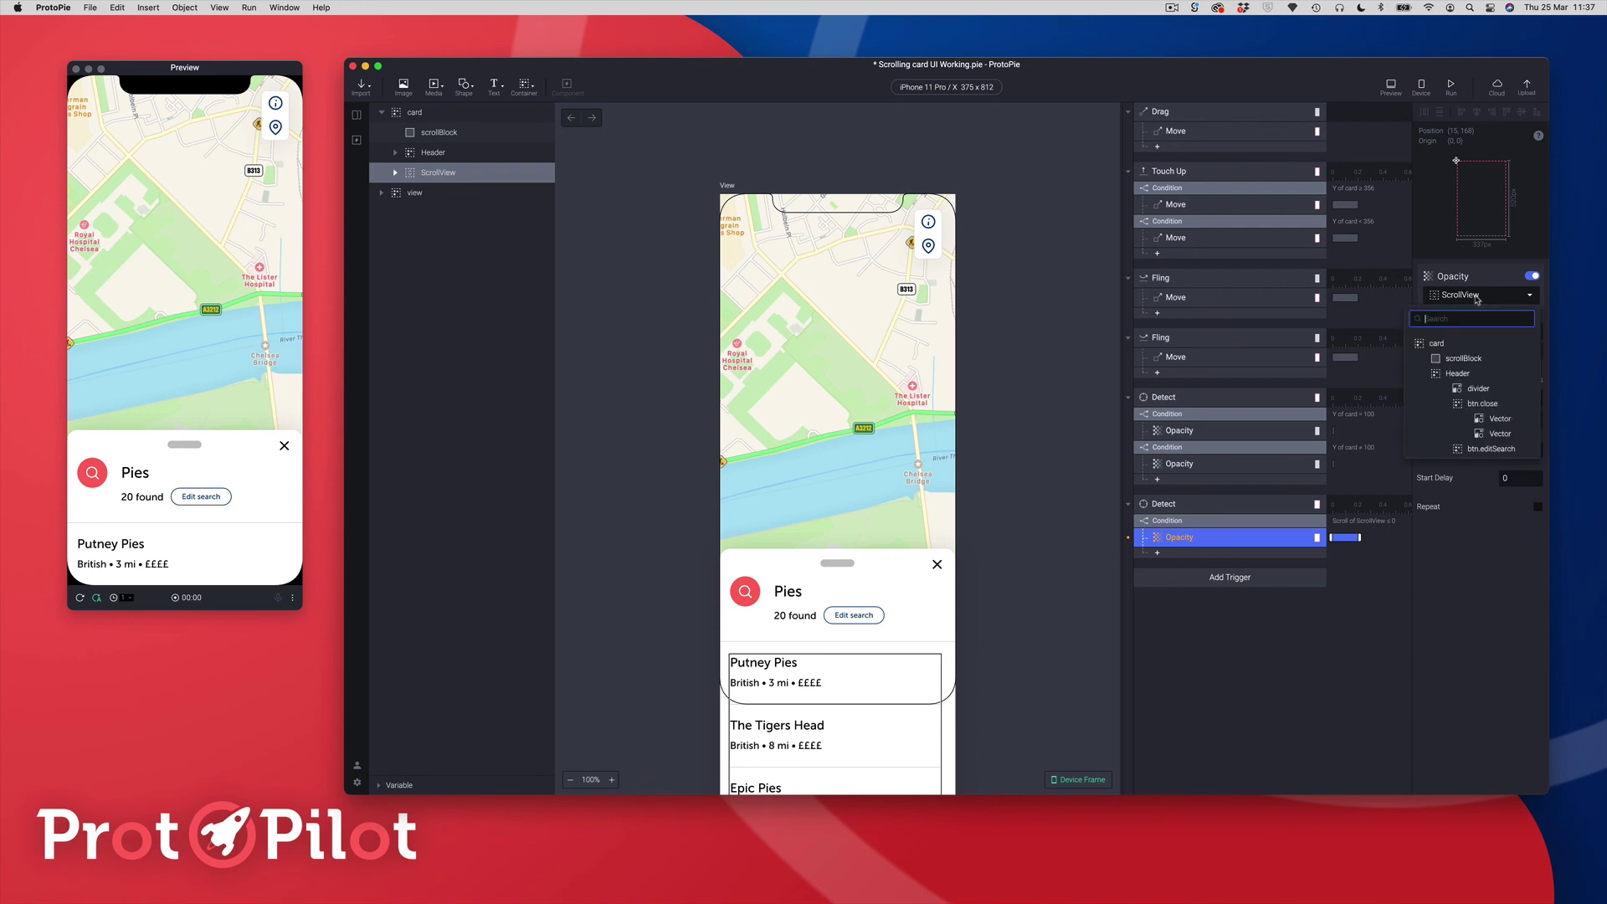
pyautogui.click(1465, 359)
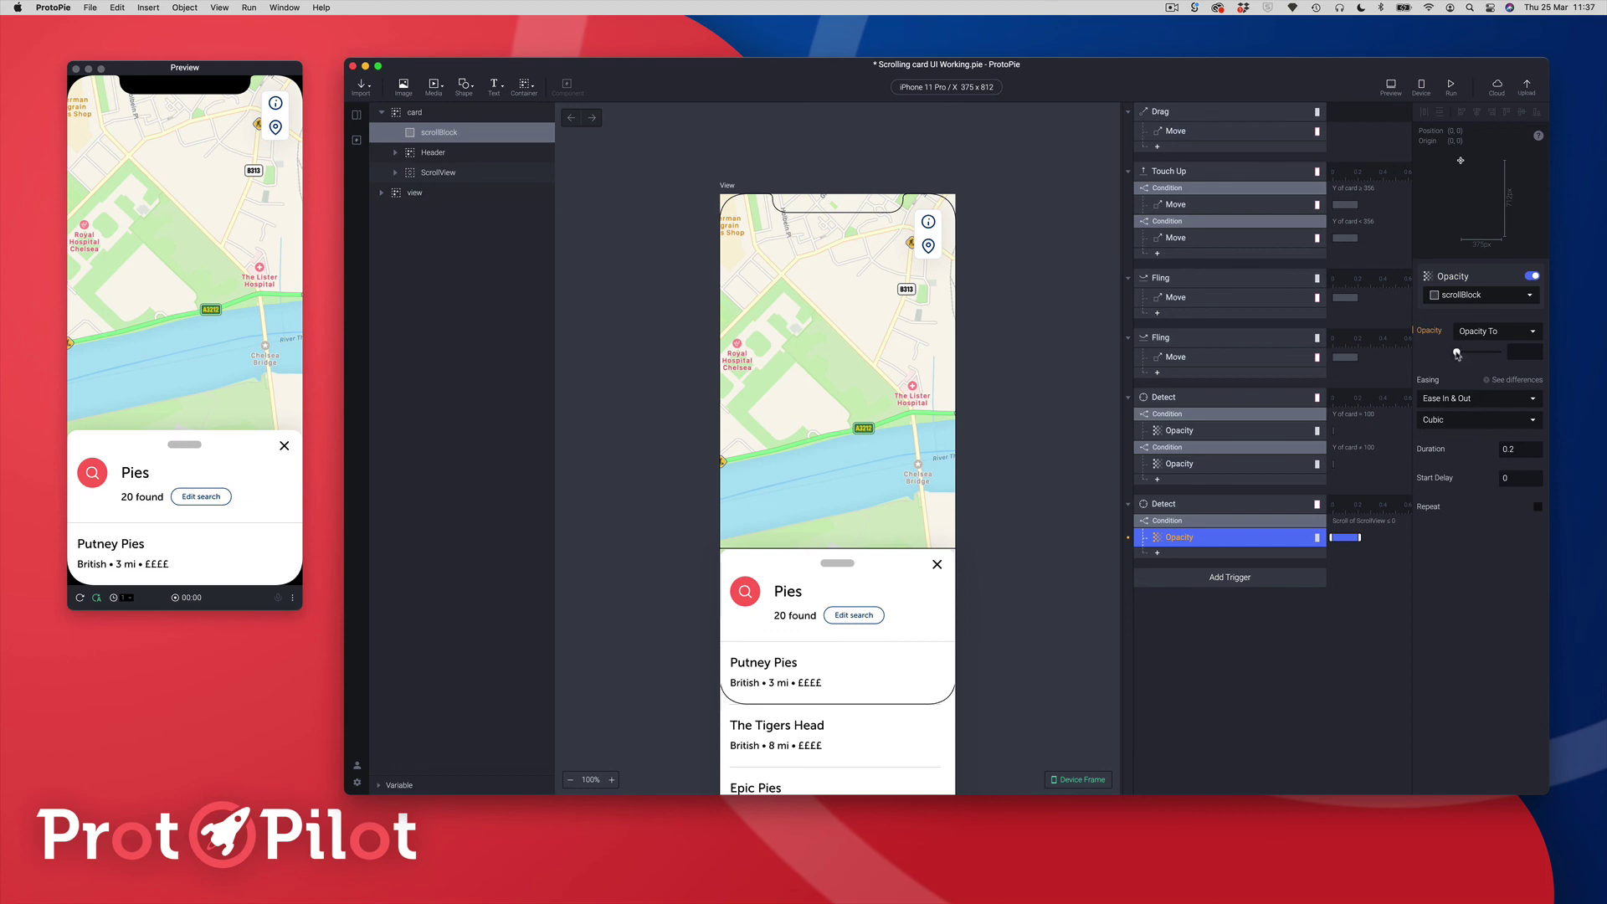
pyautogui.moveTo(1457, 354); pyautogui.dragTo(1518, 363)
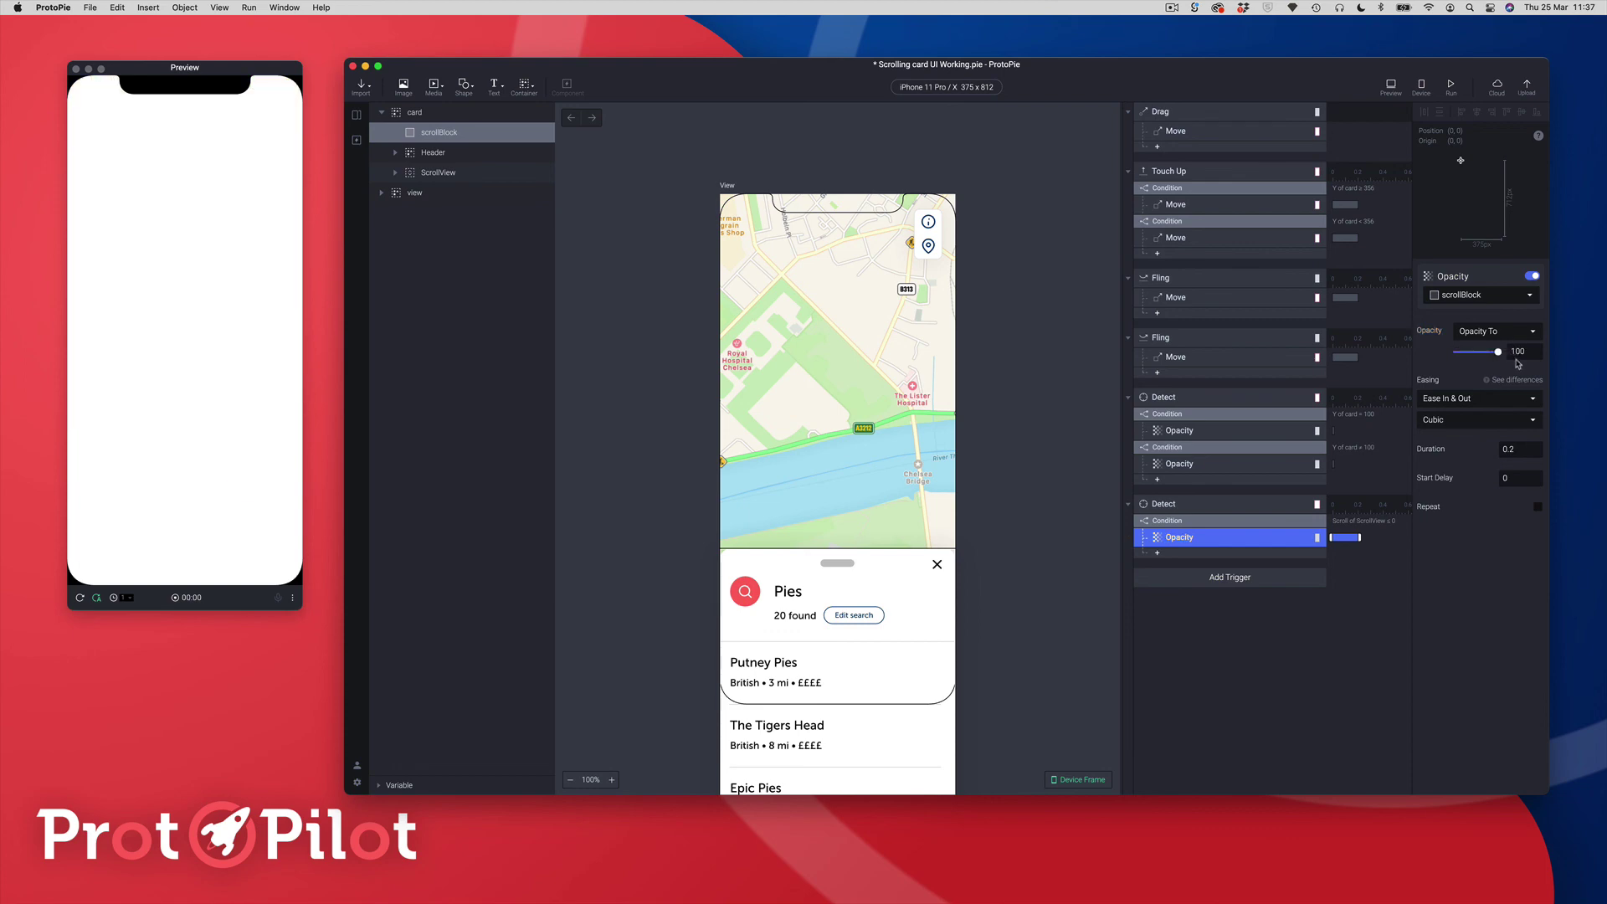
pyautogui.click(1519, 449)
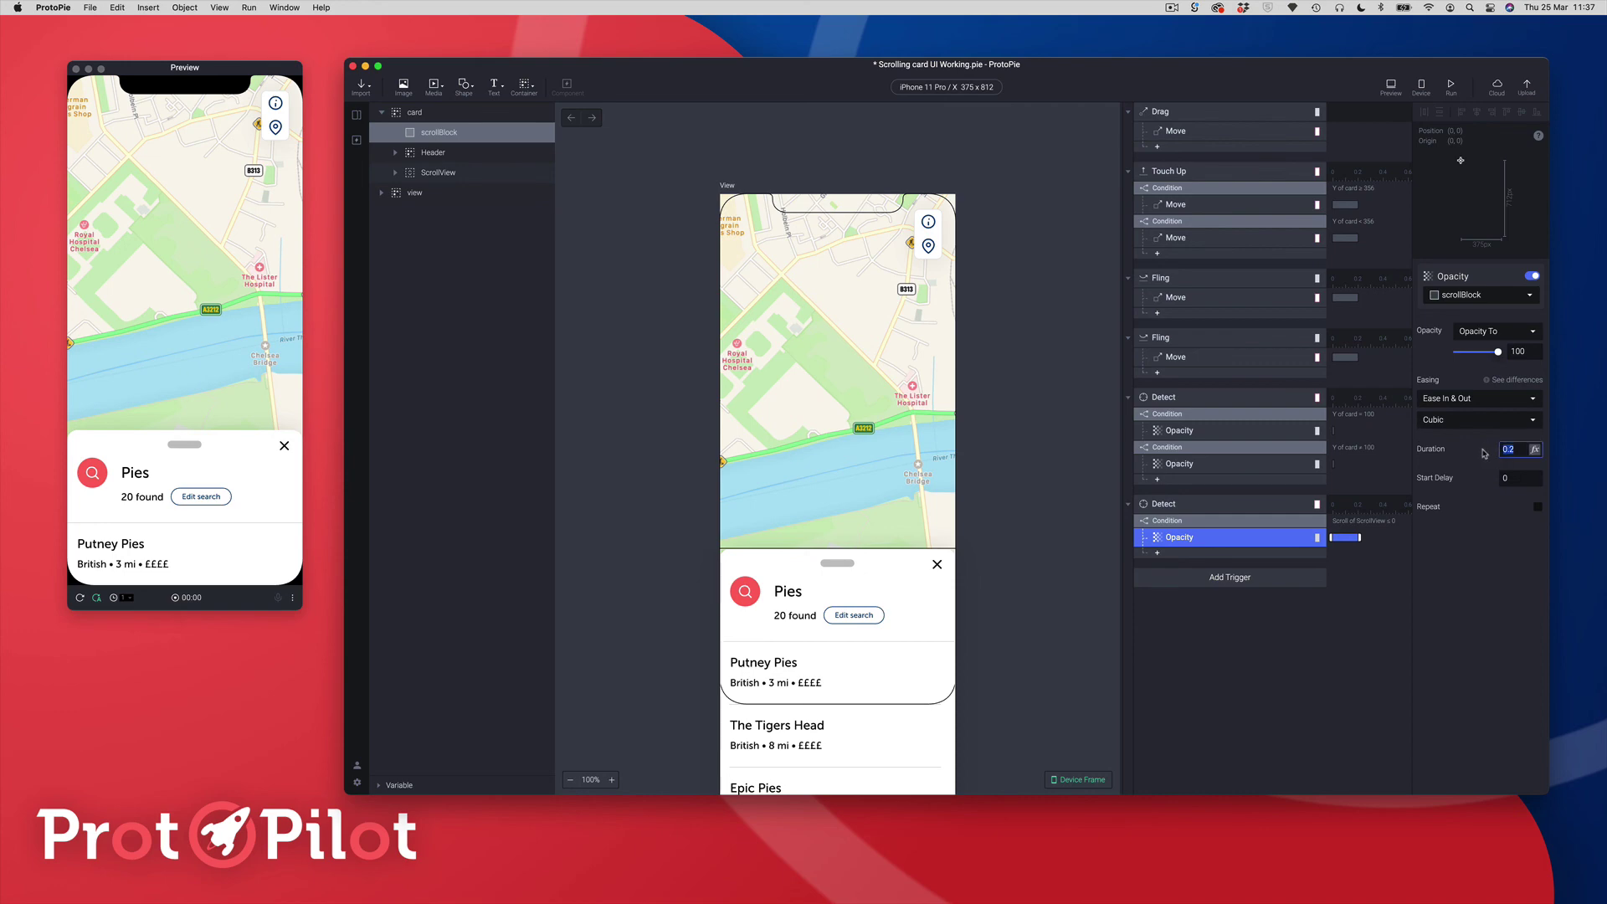
pyautogui.write('0')
pyautogui.press('Return')
# Step: Review the scroll condition, Detect trigger and opacity settings, then bring the preview forward
pyautogui.click(1188, 526)
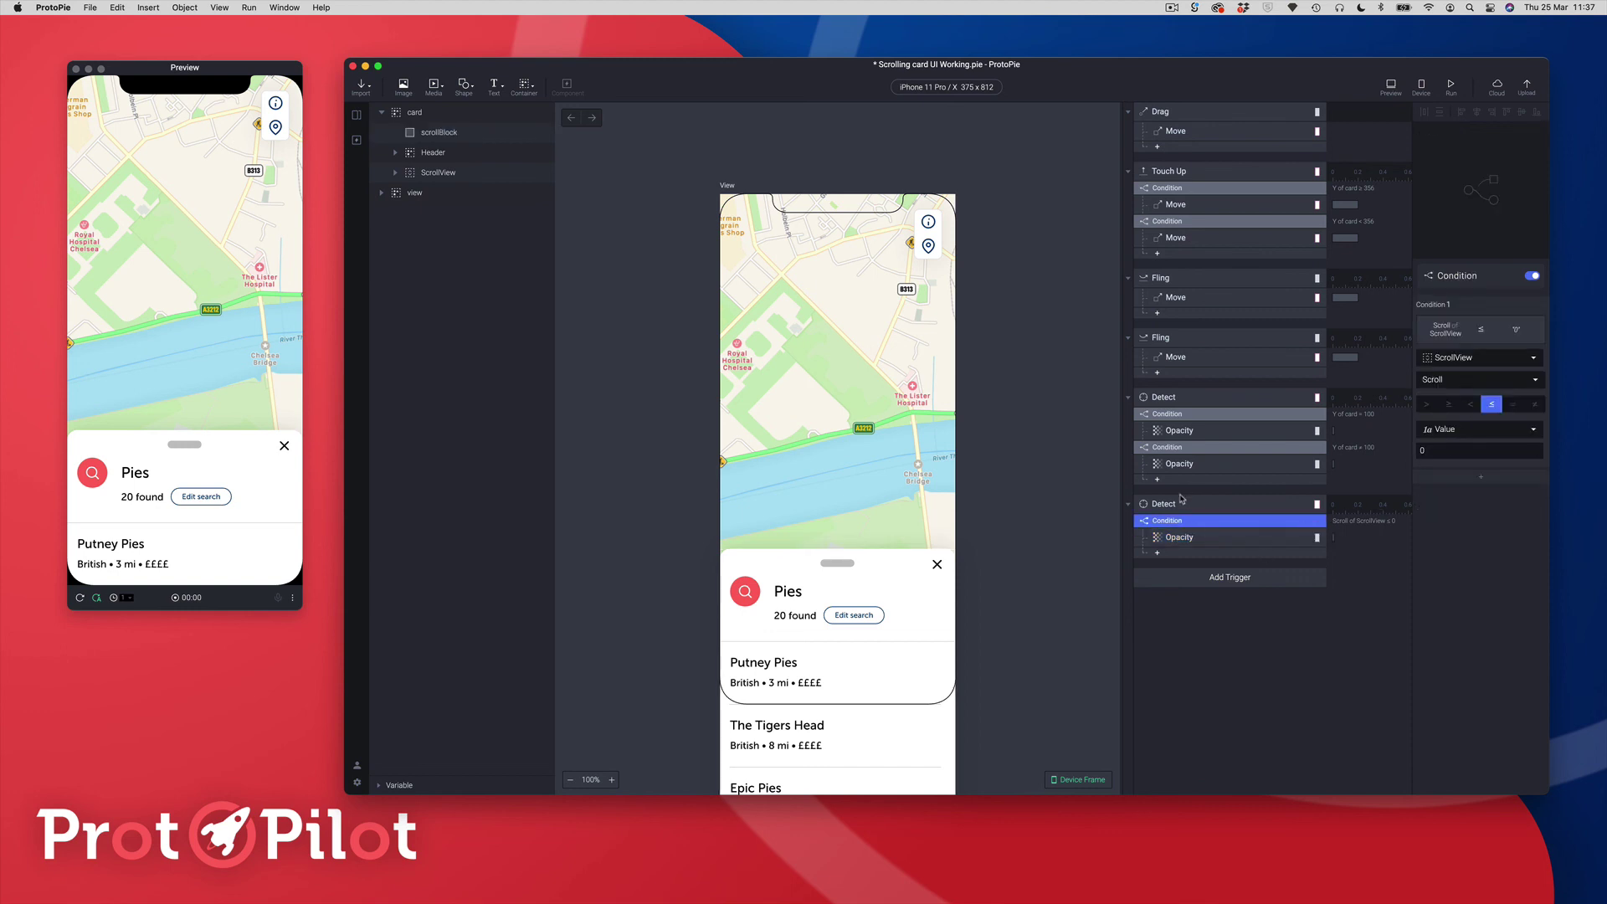
pyautogui.click(1180, 505)
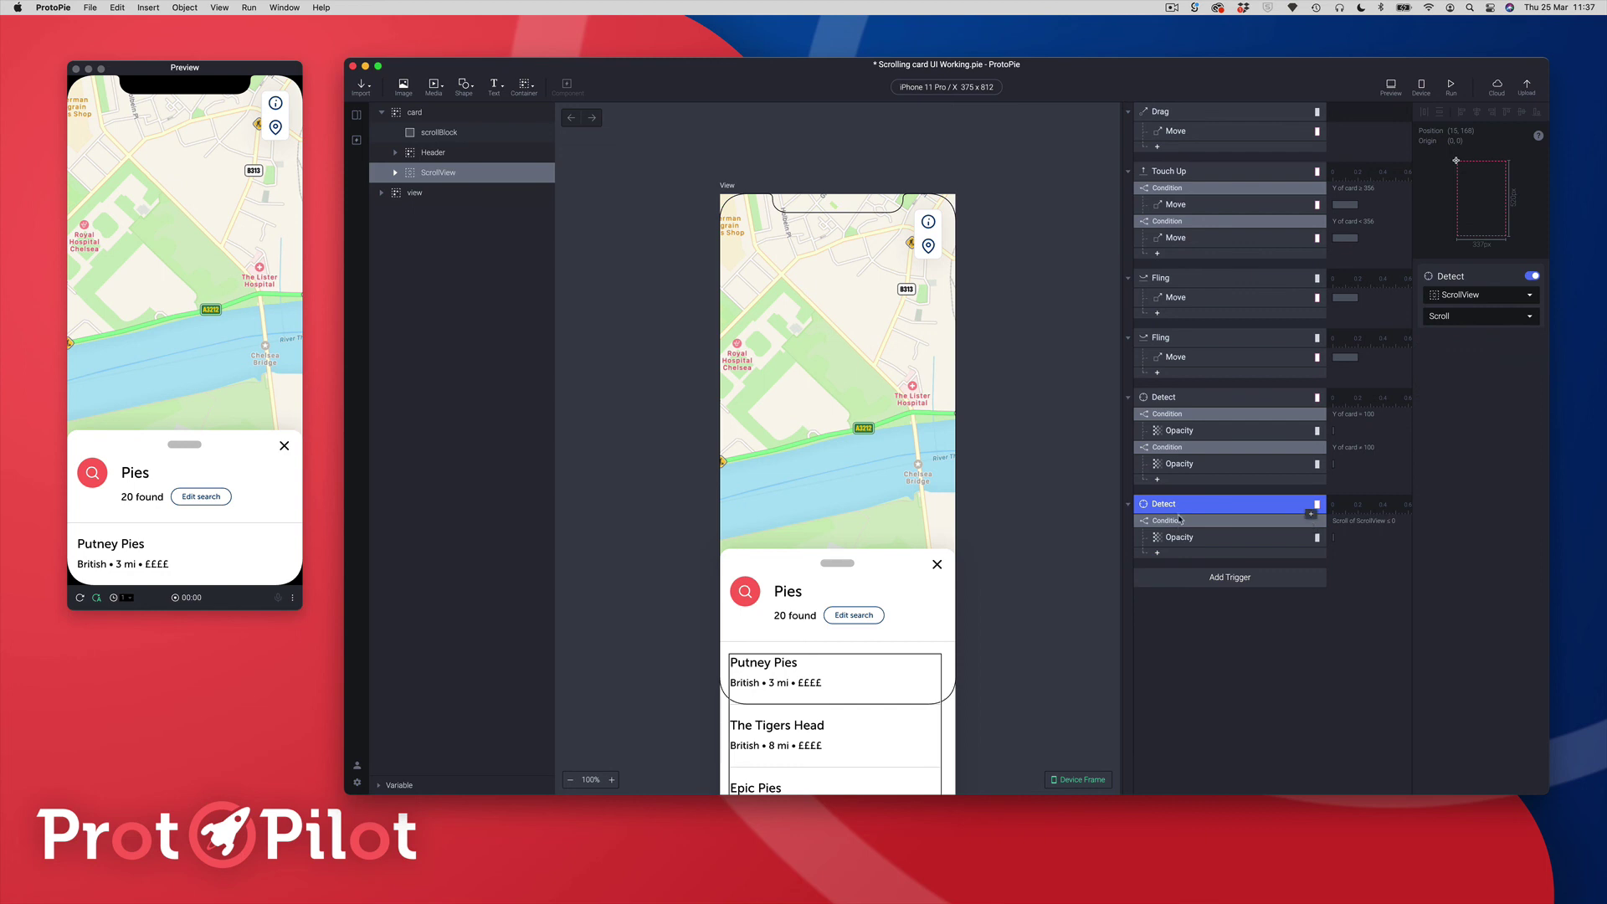
pyautogui.click(1179, 525)
pyautogui.click(1180, 539)
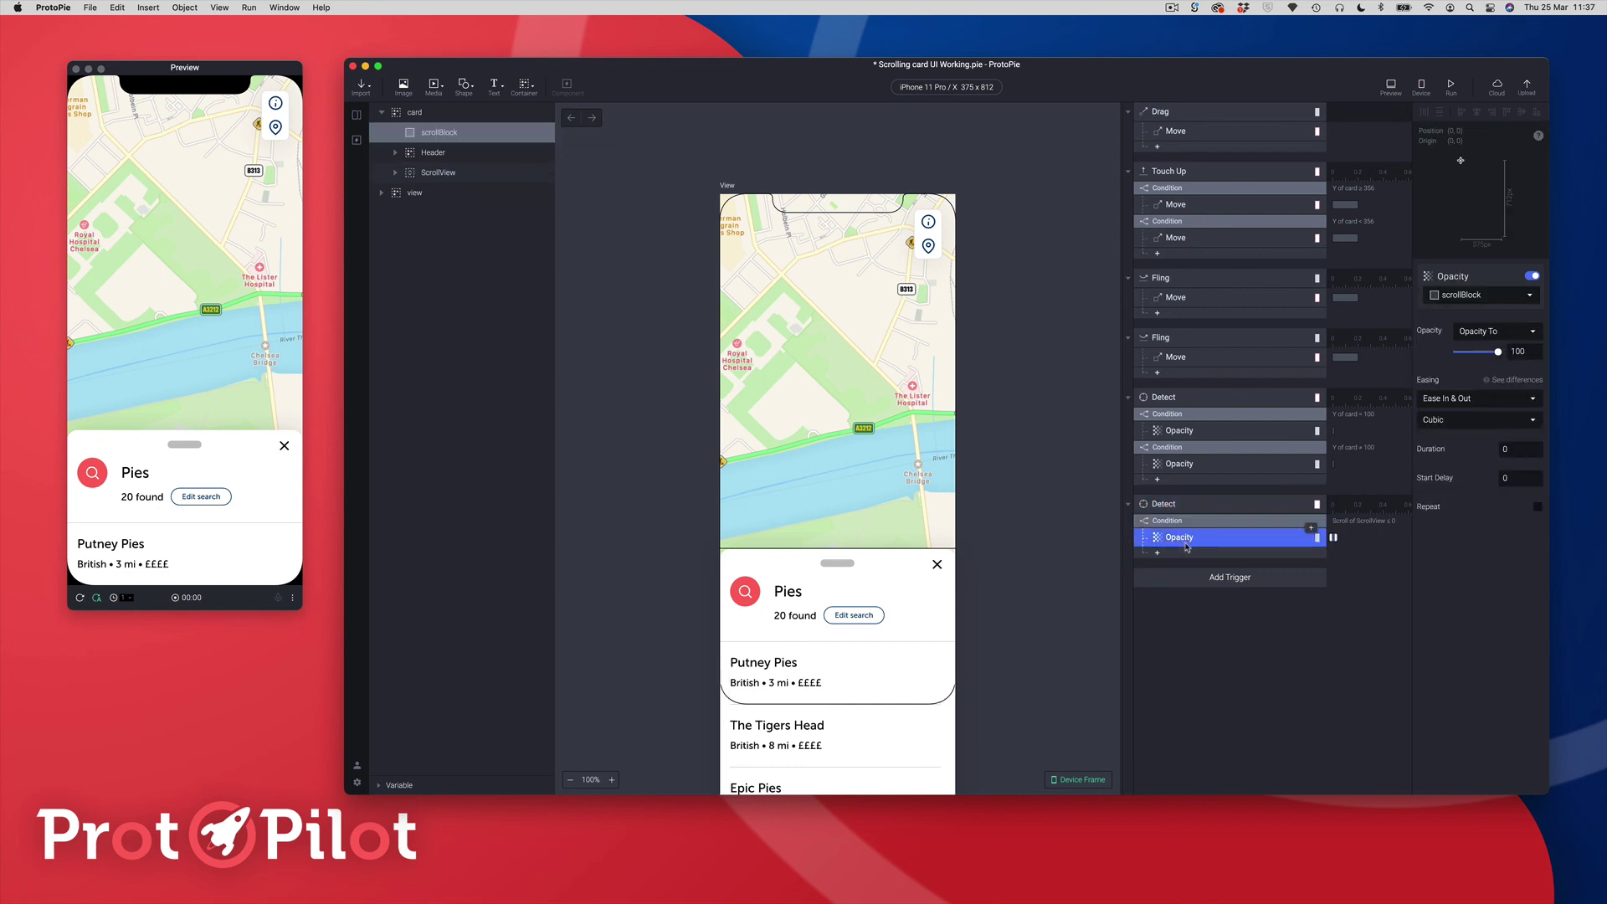
pyautogui.click(163, 69)
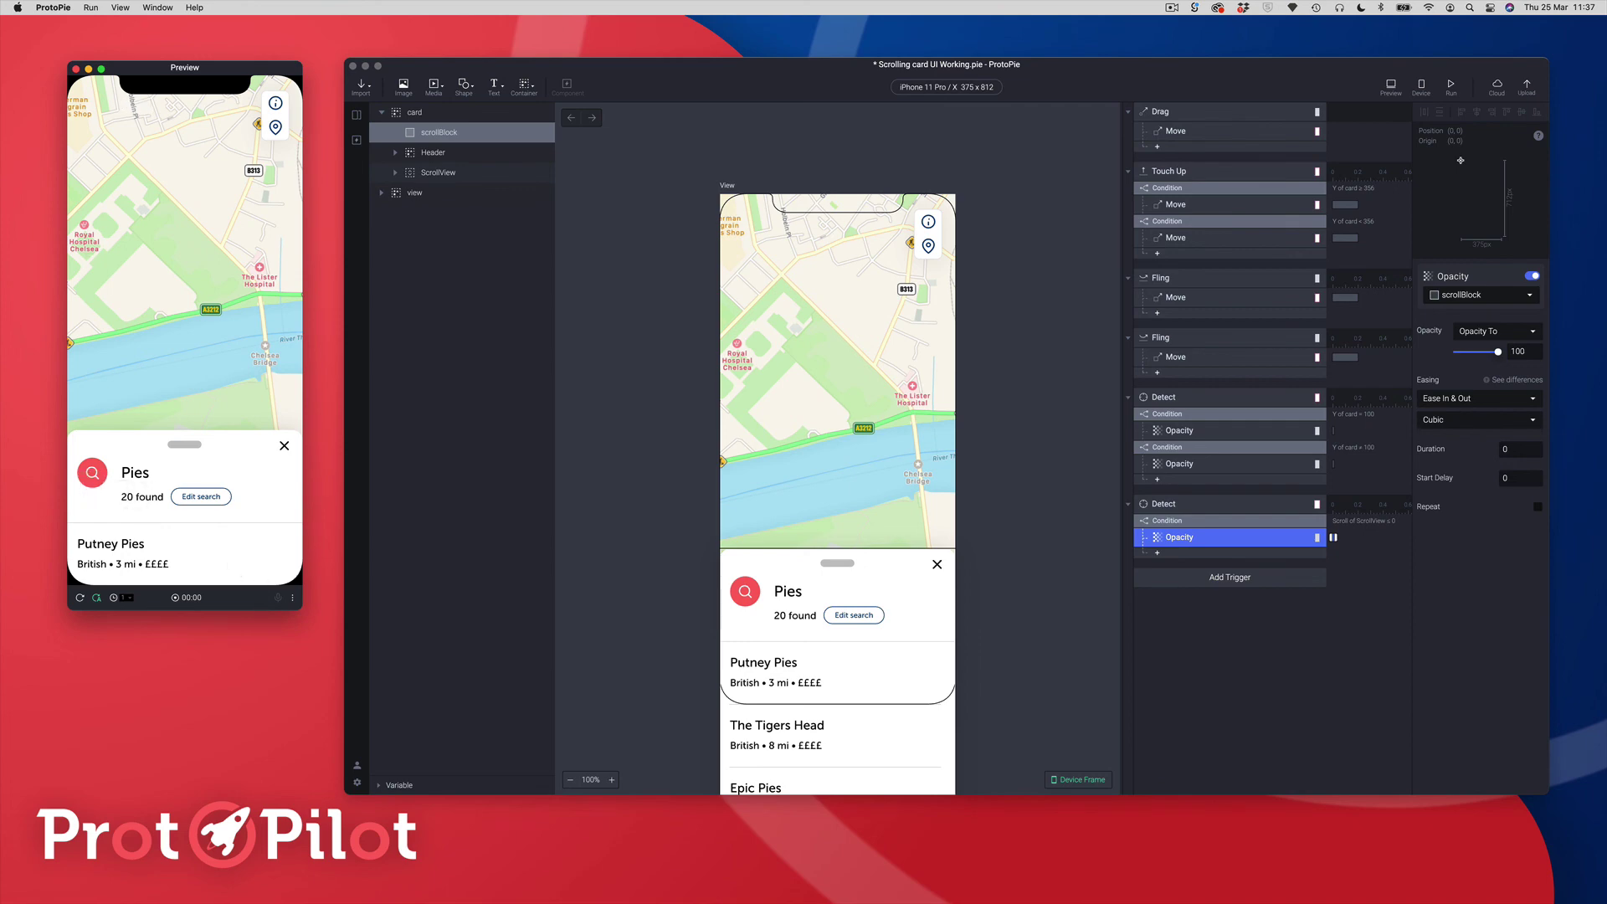
pyautogui.moveTo(206, 494); pyautogui.dragTo(206, 368)
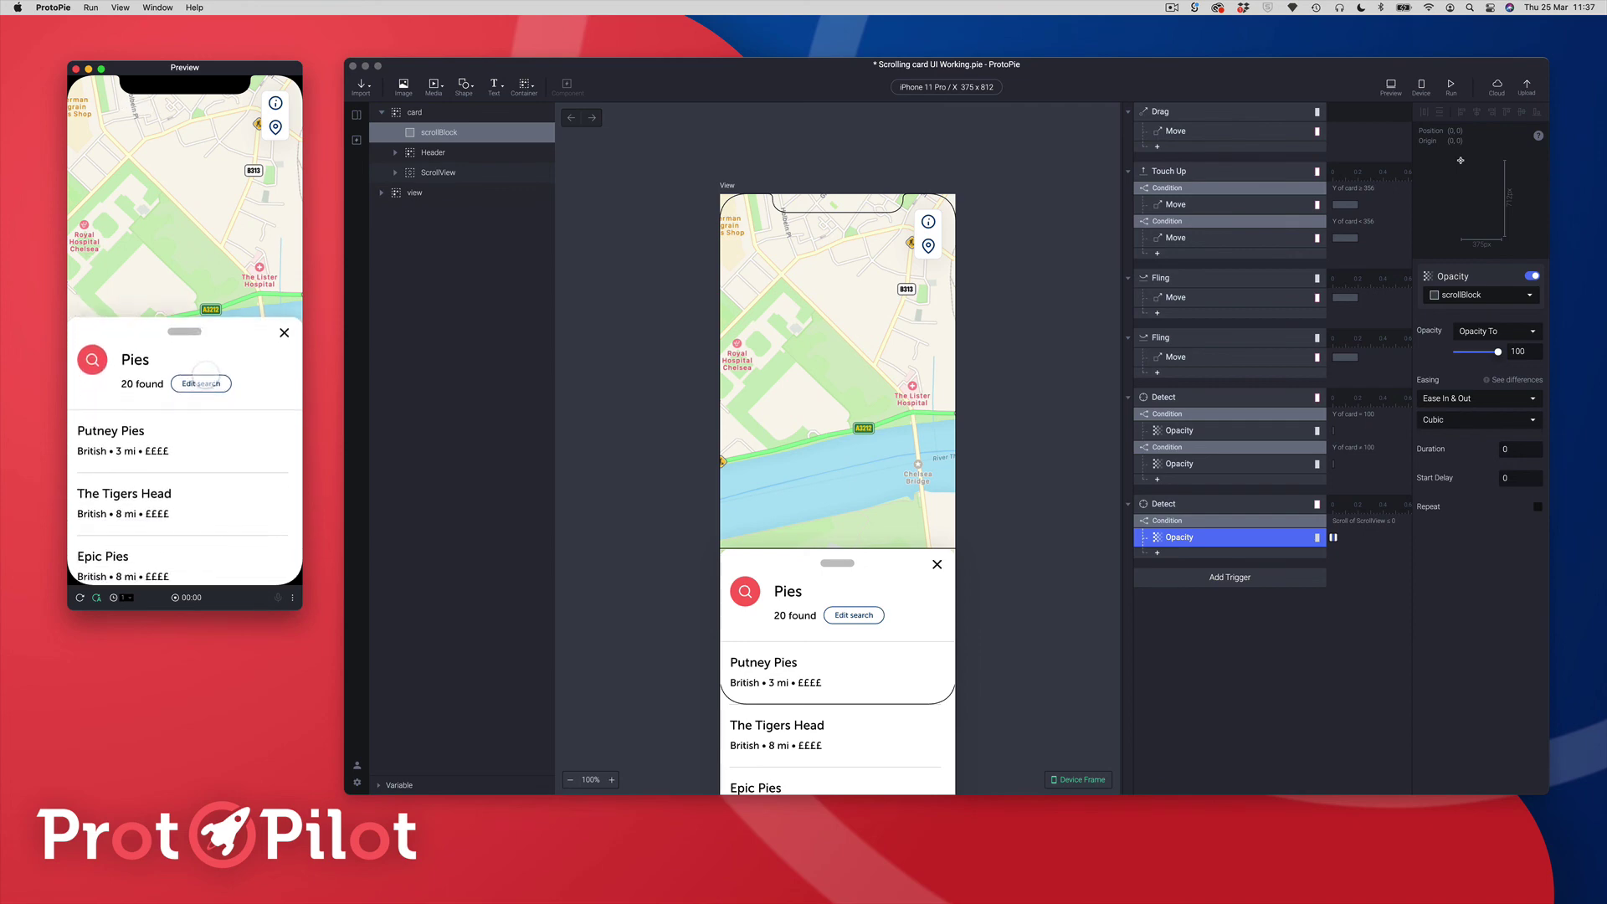
pyautogui.moveTo(191, 491); pyautogui.dragTo(190, 234)
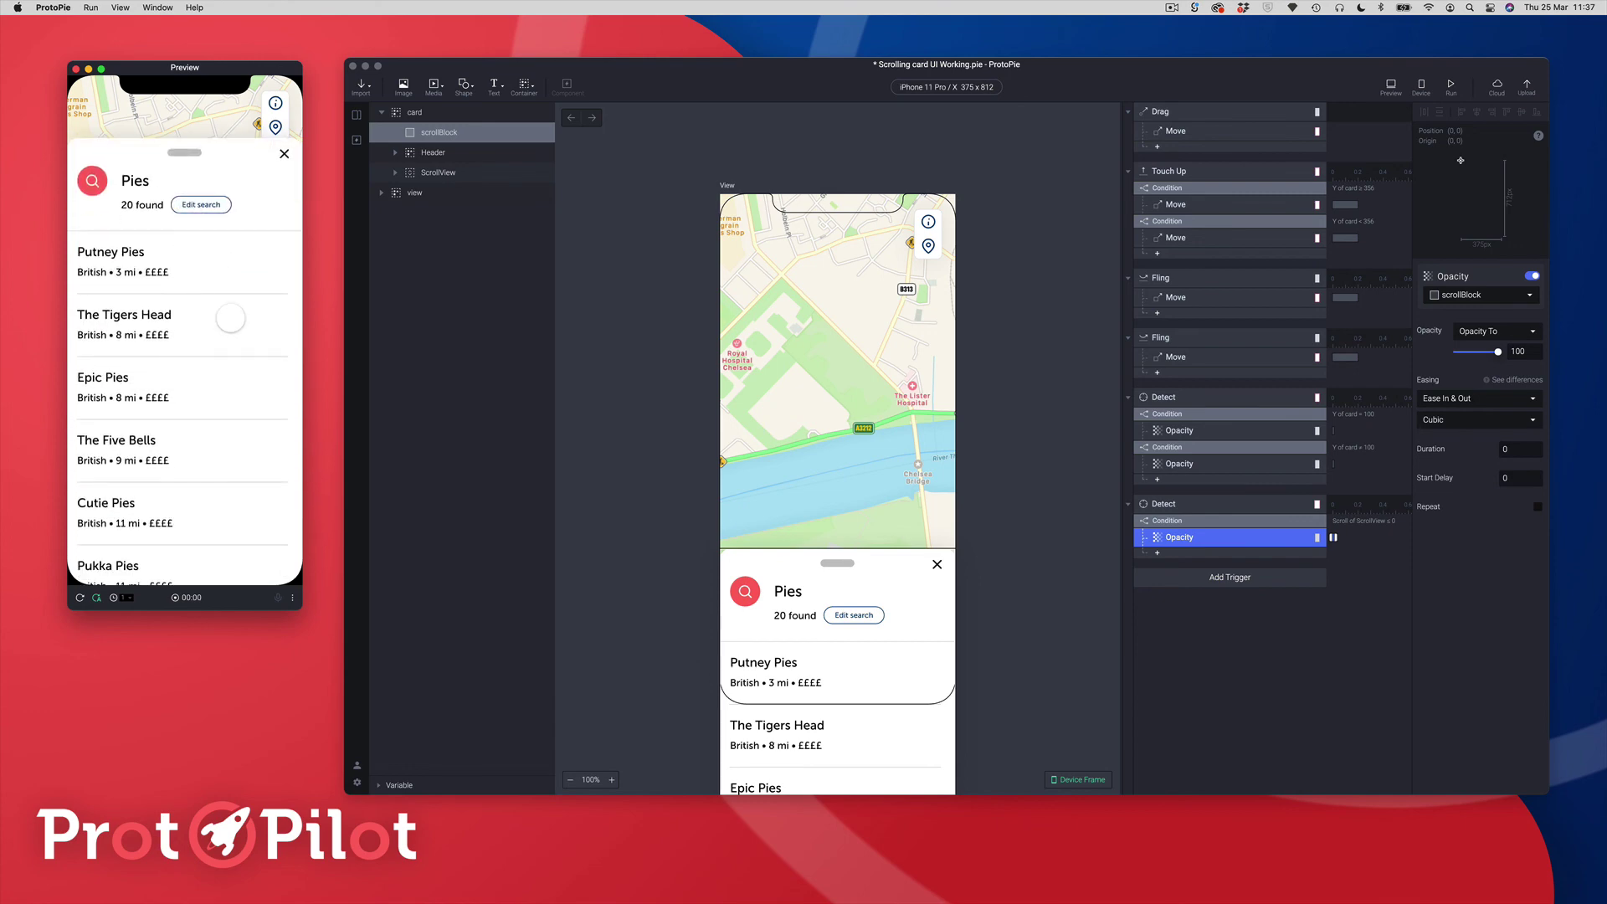
pyautogui.moveTo(191, 531); pyautogui.dragTo(173, 418)
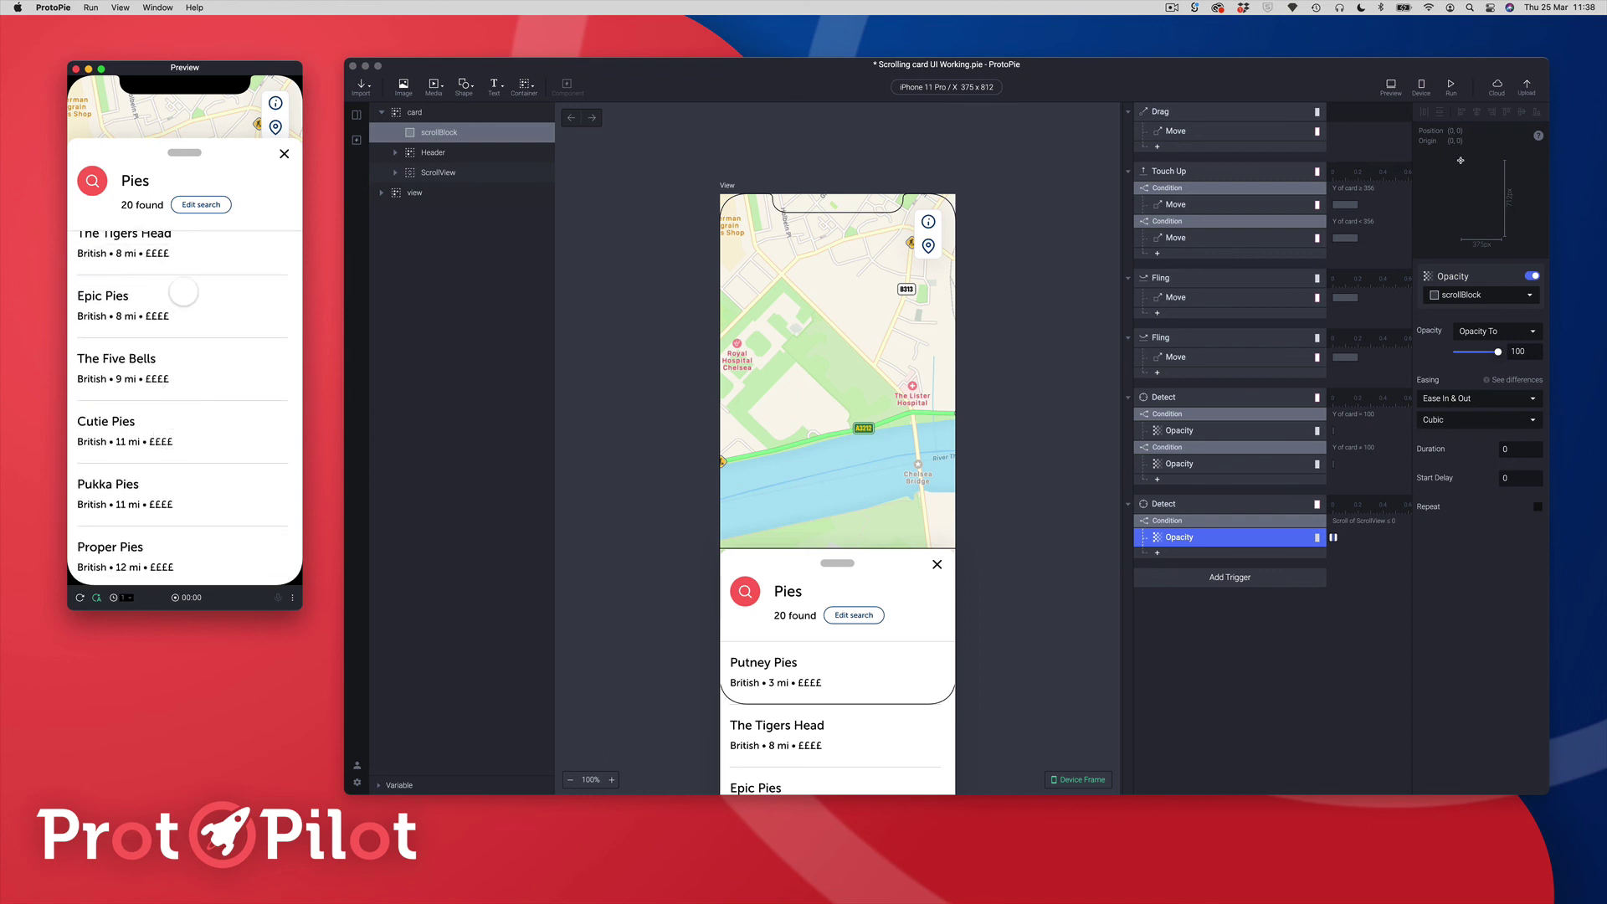
pyautogui.moveTo(182, 283); pyautogui.dragTo(167, 473)
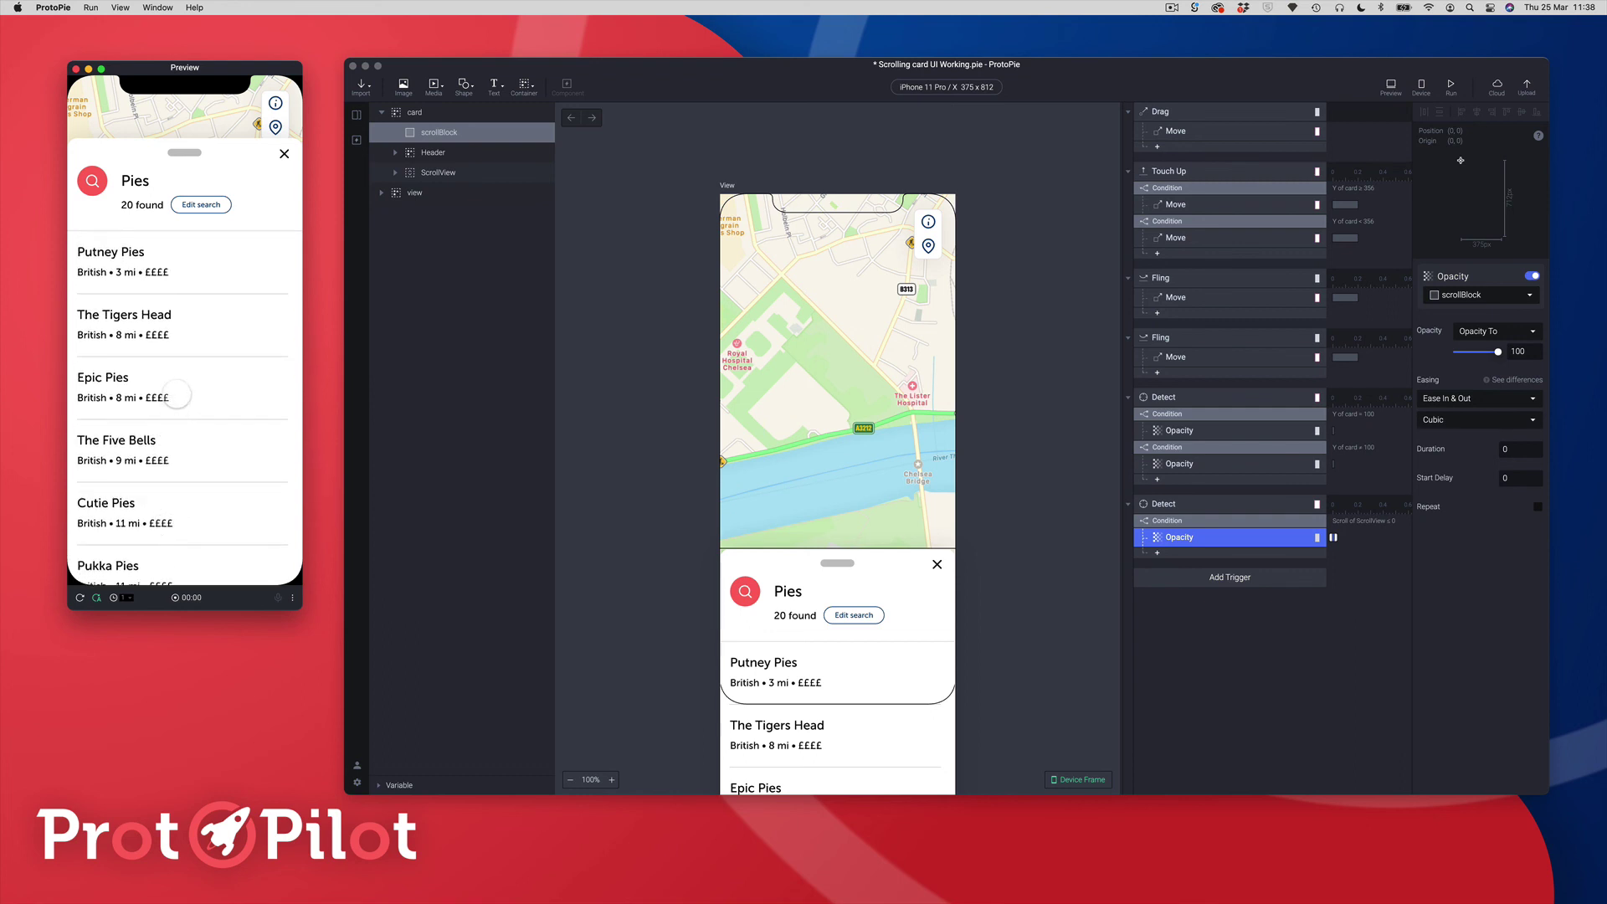
pyautogui.moveTo(185, 280); pyautogui.dragTo(174, 525)
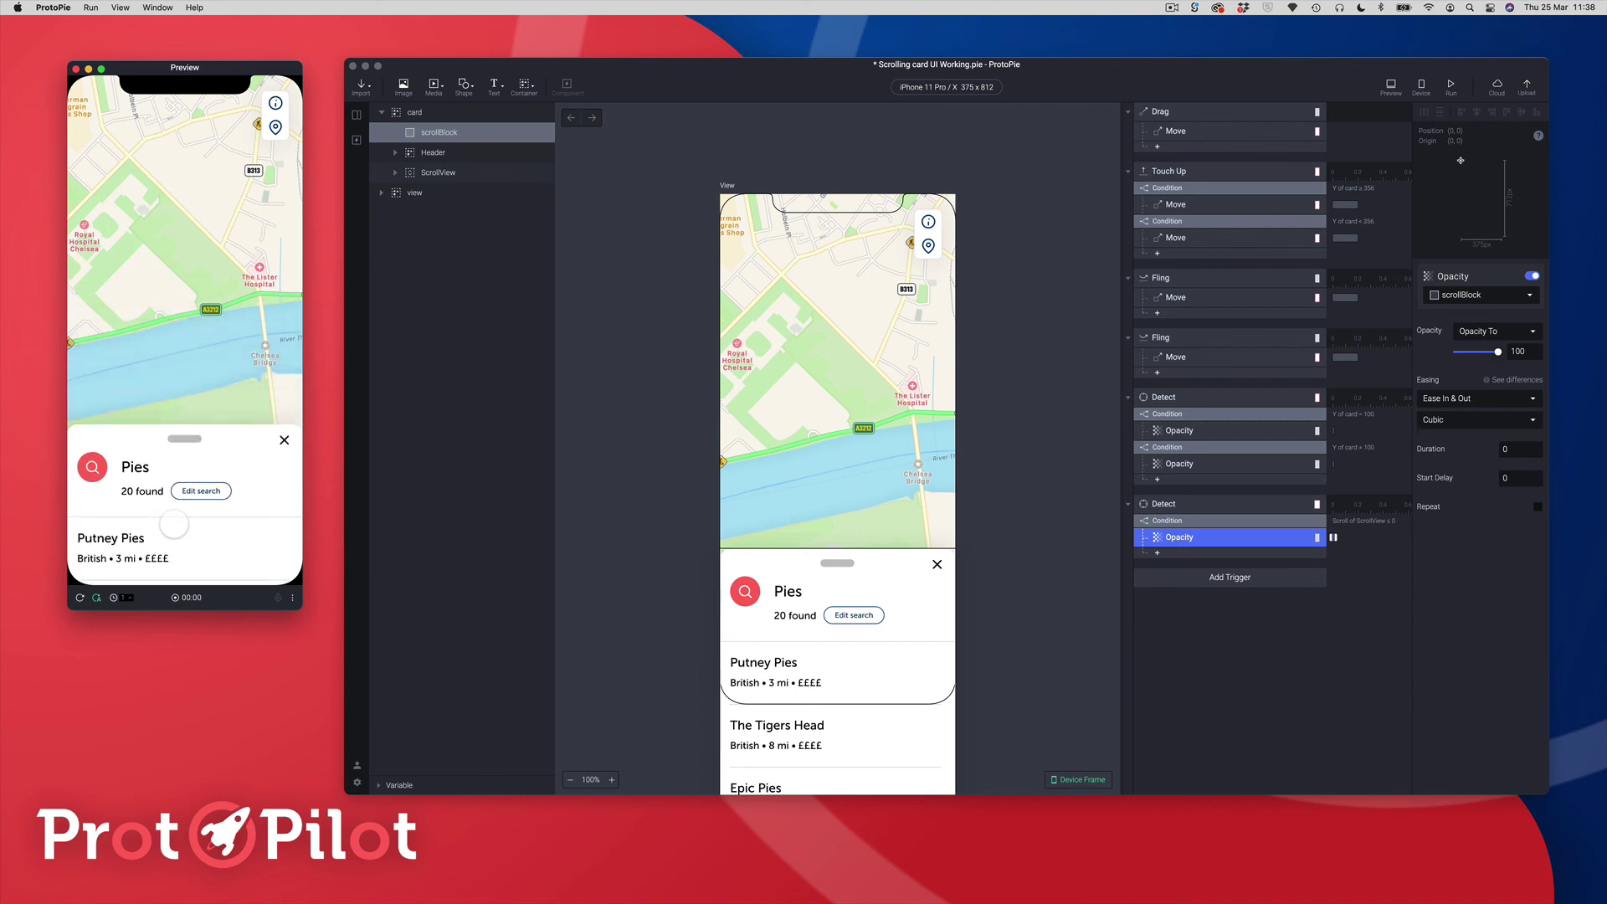